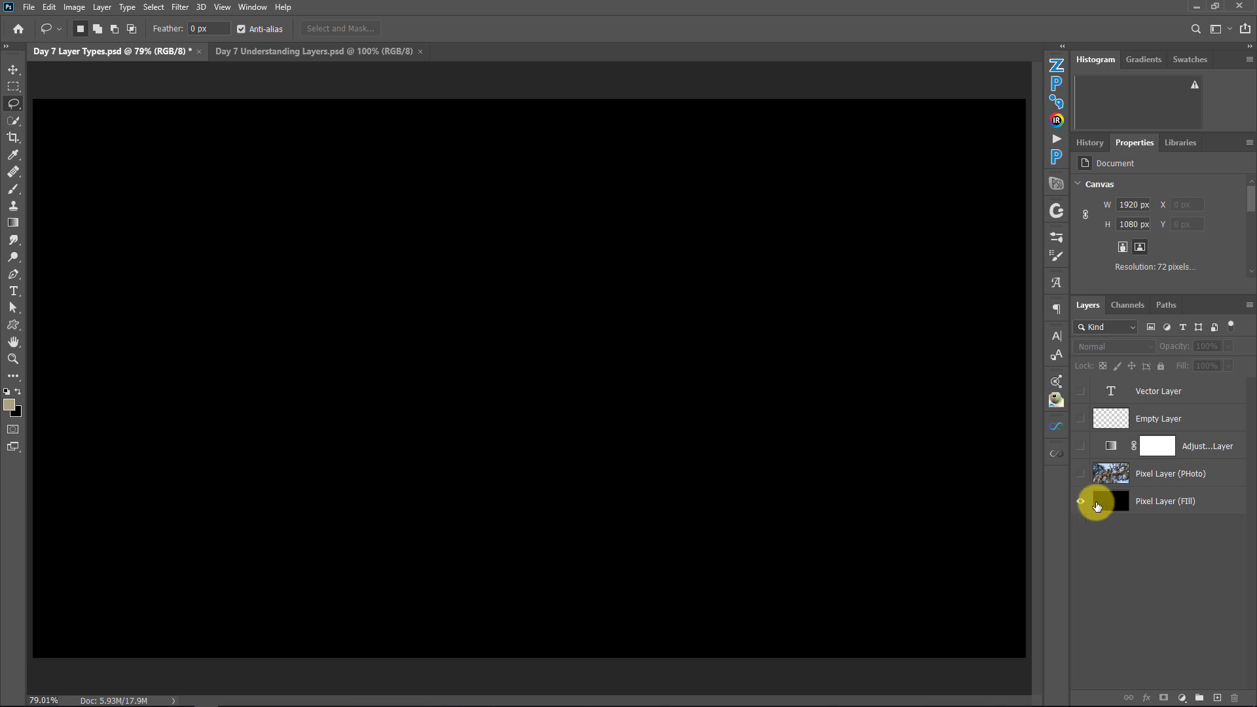
Show the Pixel Layer (PHoto) layer and make it the active layer
click(1080, 474)
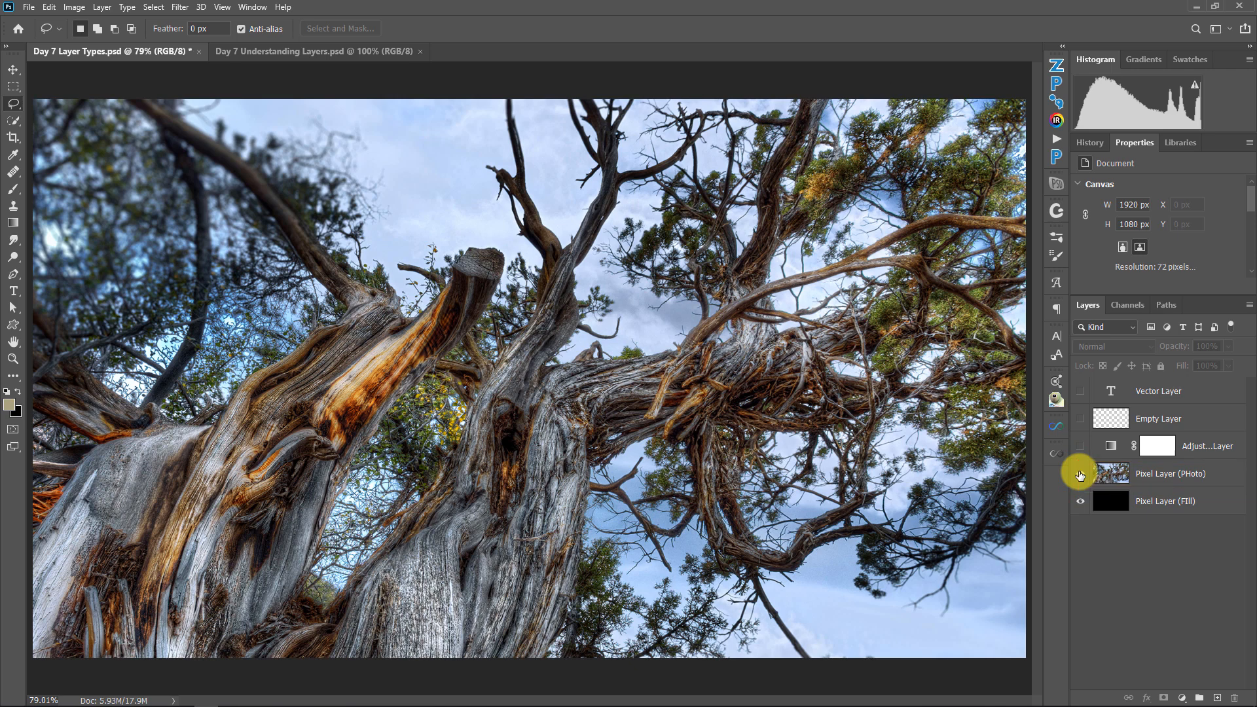
click(1126, 472)
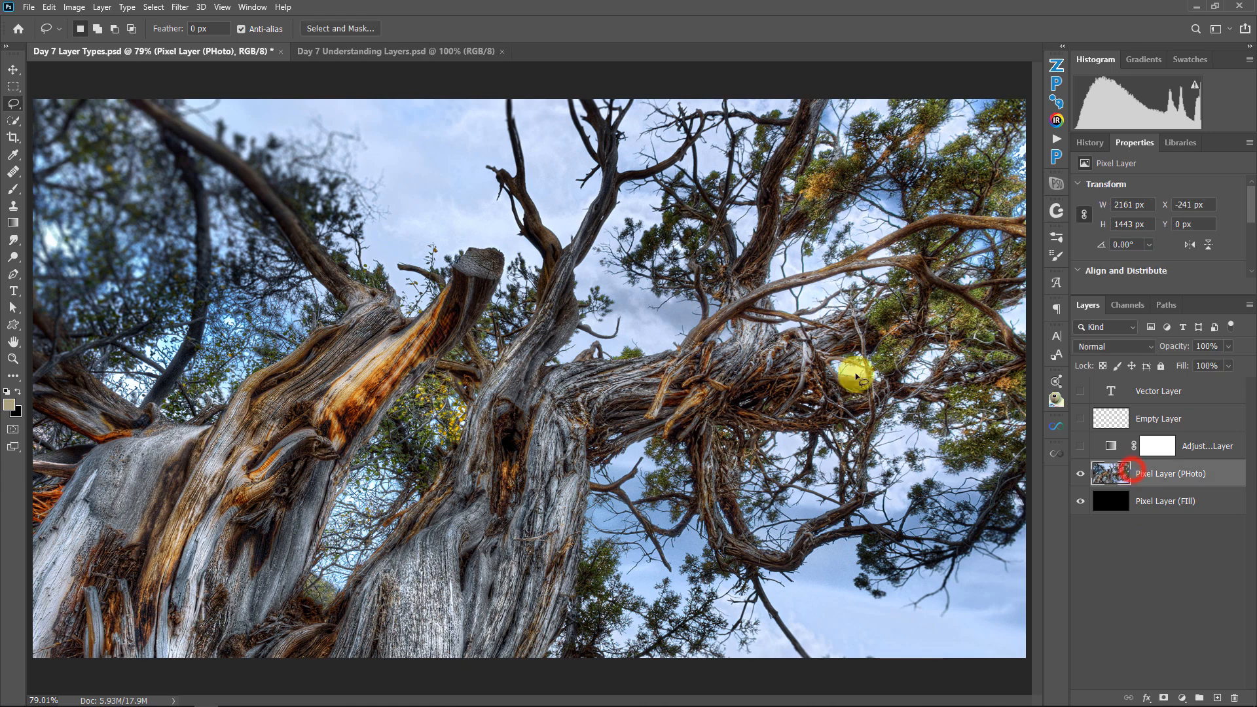
Examine the individual pixels of the tree photo at up to 12800% magnification, then return to the full image view
click(13, 359)
drag(452, 208, 777, 340)
drag(713, 477, 550, 257)
drag(681, 530, 620, 246)
drag(628, 395, 662, 132)
drag(654, 472, 309, 216)
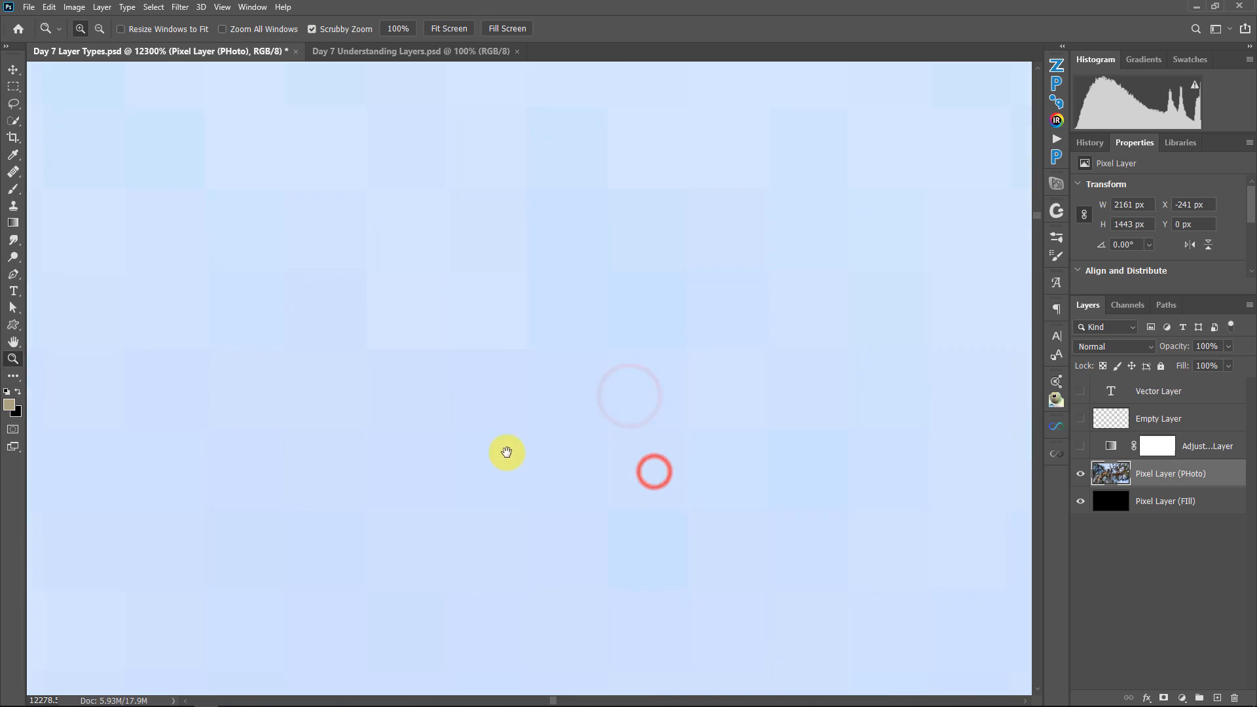
drag(527, 460, 395, 292)
drag(648, 469, 317, 59)
drag(514, 348, 480, 165)
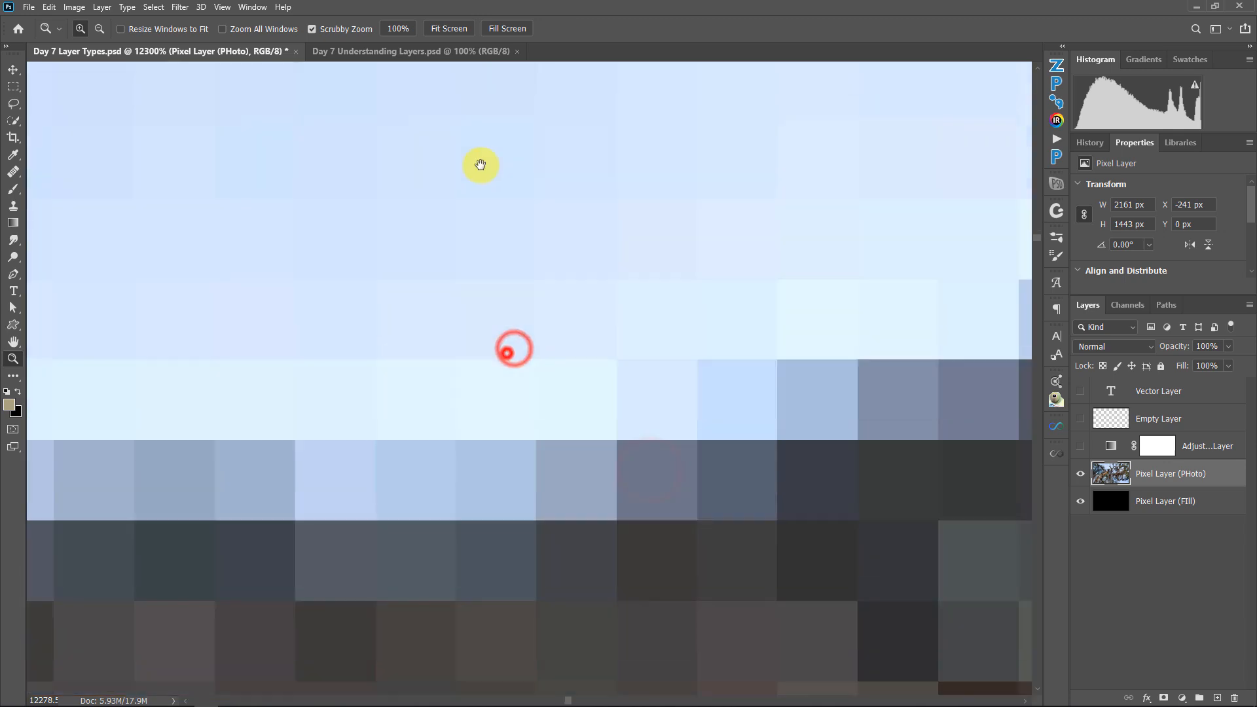
click(568, 443)
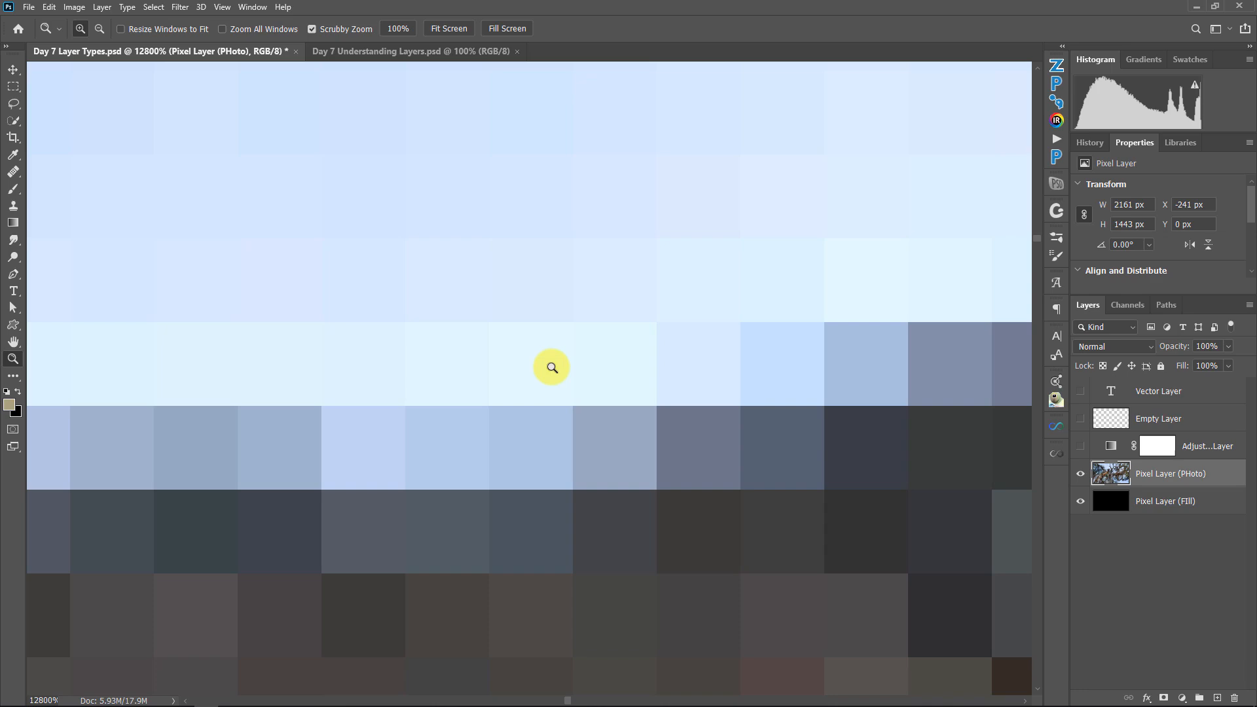
right_click(552, 367)
click(563, 373)
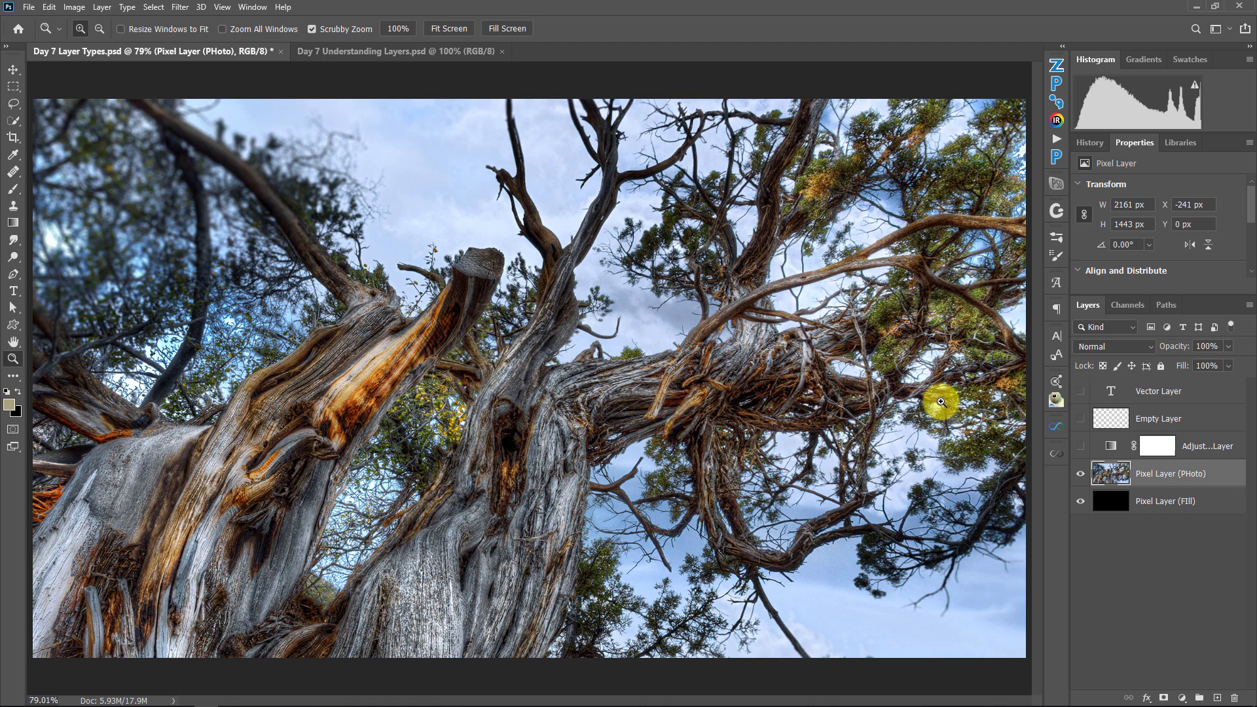
Show the Adjustment Layer, hide and restore both pixel layers beneath it, and make the Adjustment Layer active
click(1080, 445)
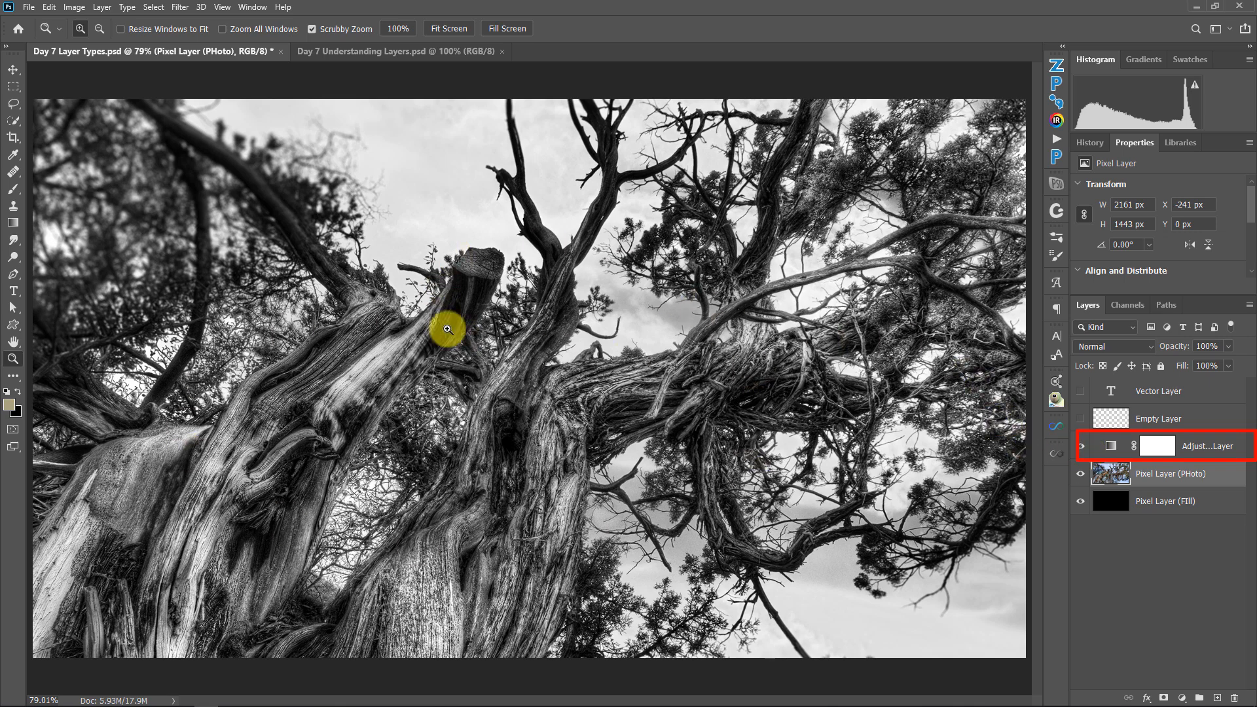
drag(1081, 473, 1081, 501)
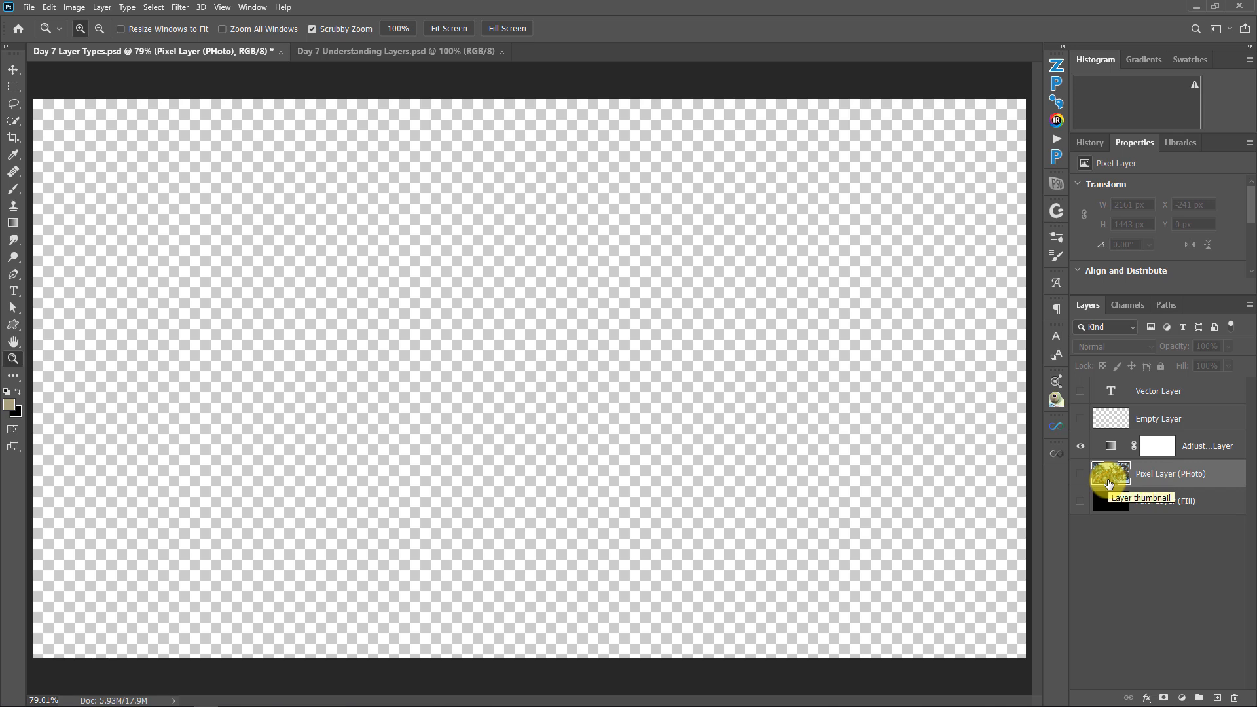
click(1081, 469)
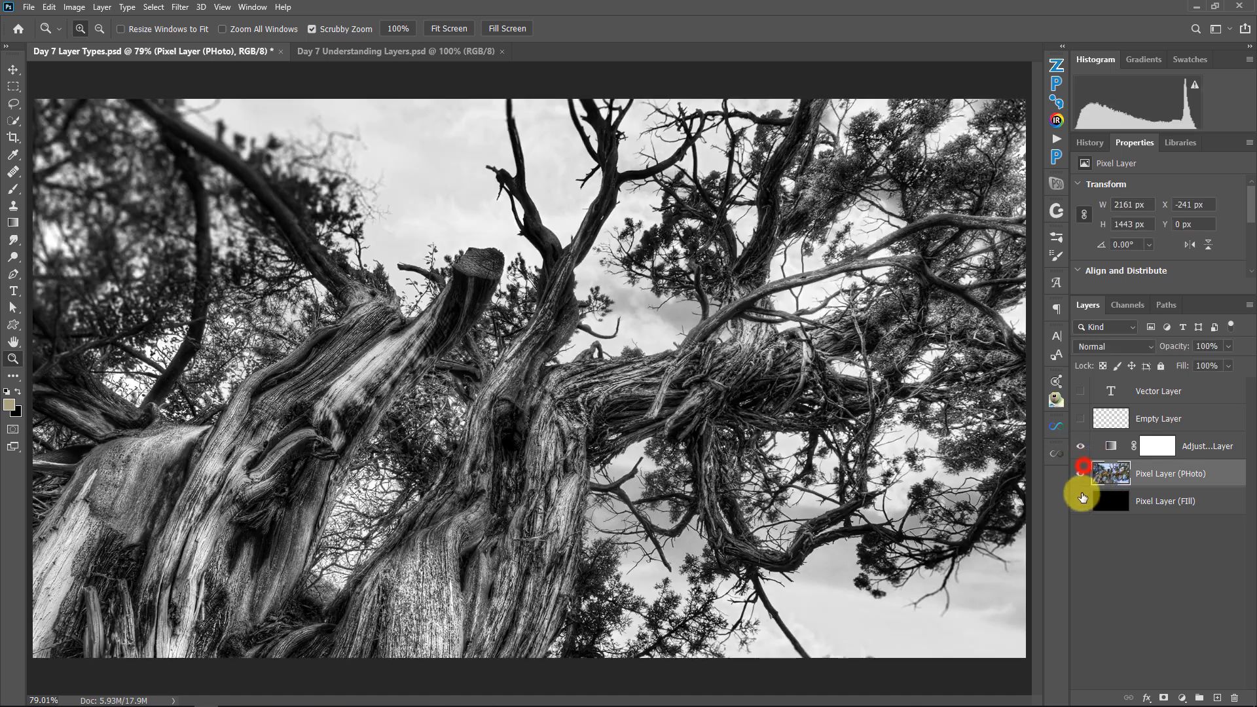
click(1080, 501)
click(1108, 449)
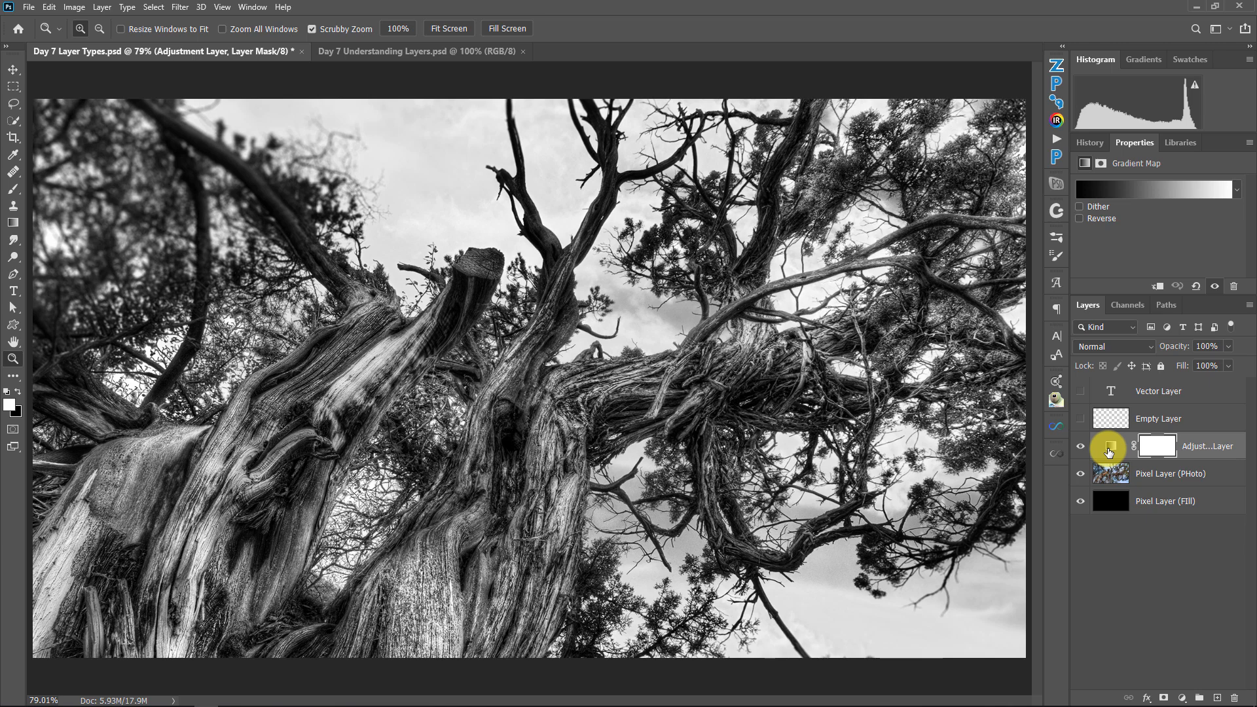
Show and select the Empty Layer, and hide the Adjustment Layer and both pixel layers
click(1080, 419)
click(1108, 422)
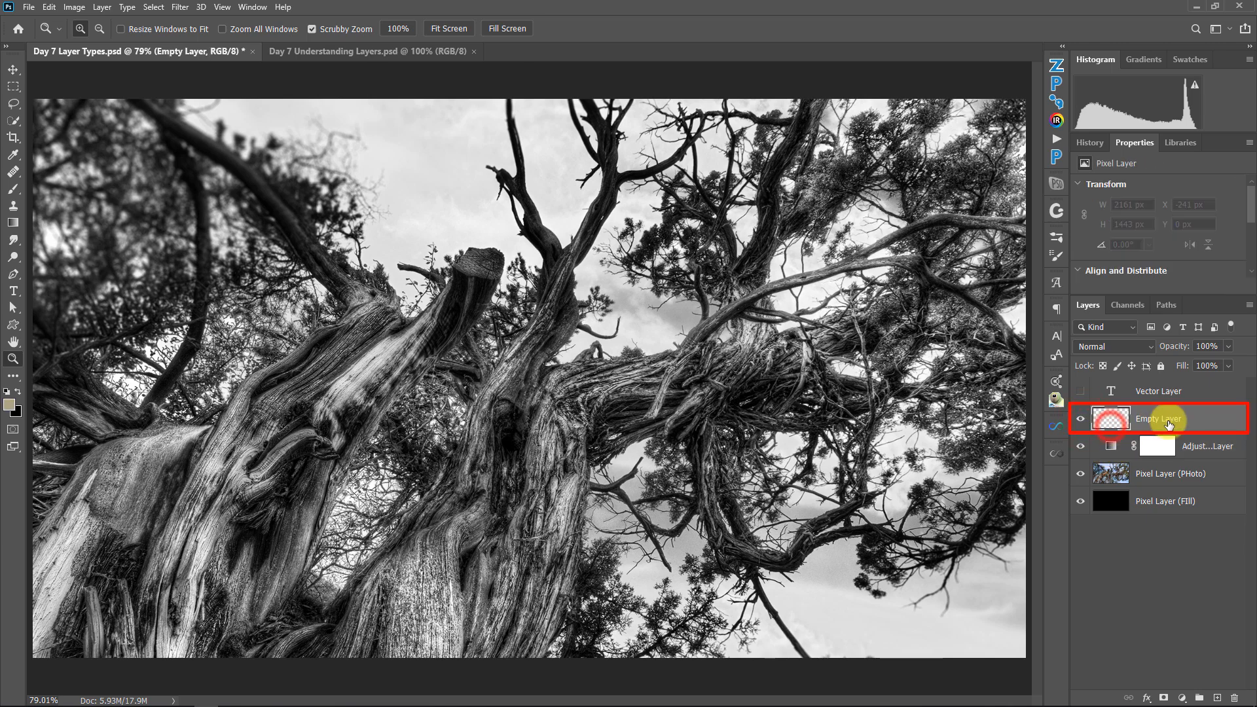
click(1080, 446)
drag(1076, 503, 1091, 466)
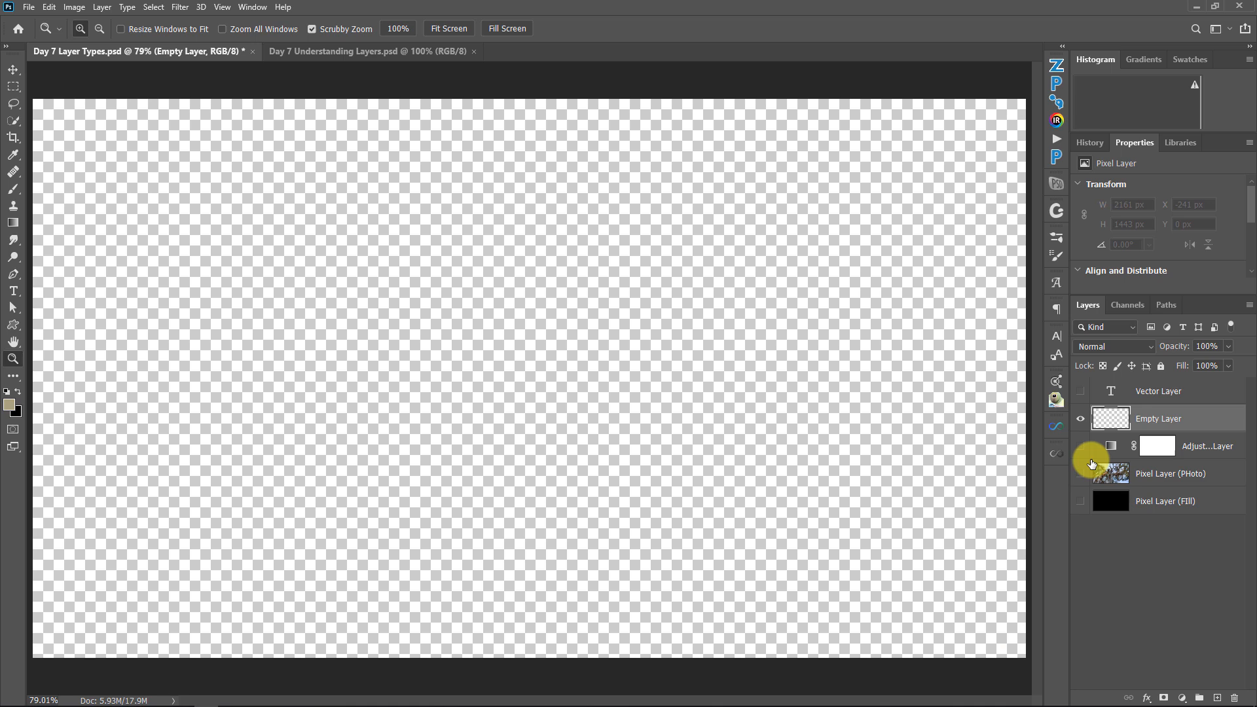
Paint the word HI in tan on the Empty Layer using the Brush tool at size 45
key(b)
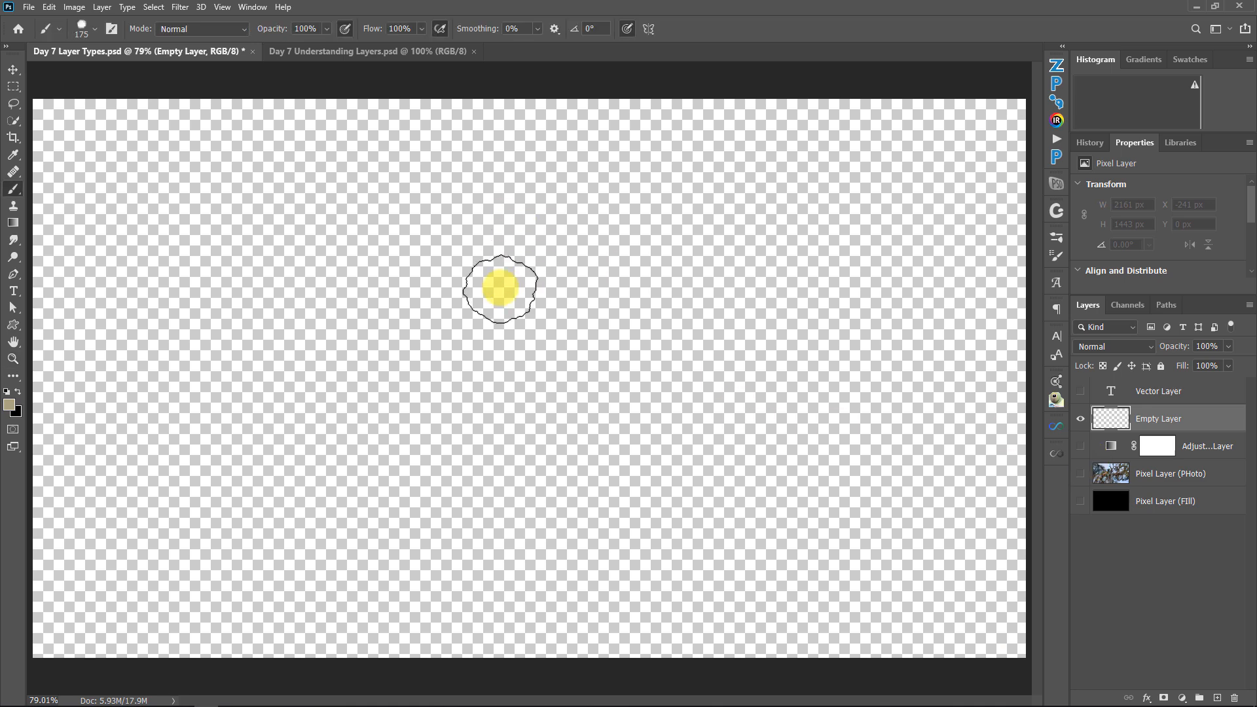
key(bracketleft)
key(bracketleft)
key(bracketleft)
key(bracketleft)
key(bracketleft)
key(bracketleft)
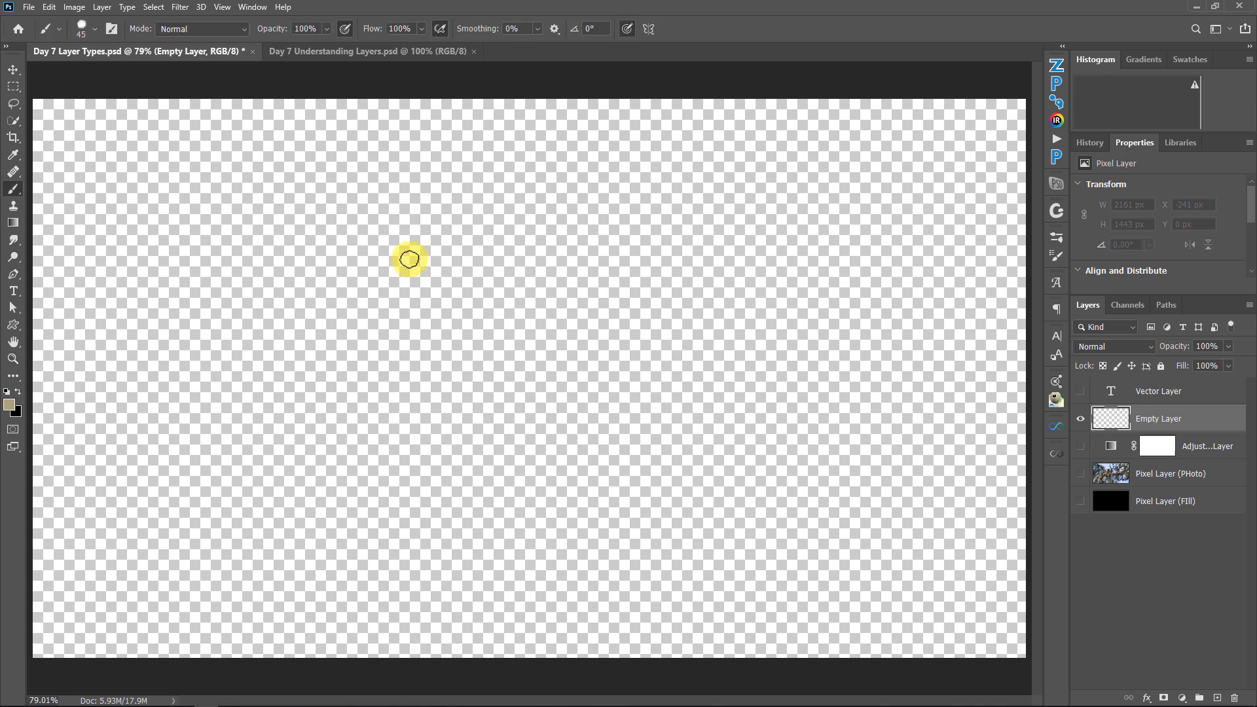
drag(409, 259, 416, 481)
drag(471, 293, 467, 400)
drag(413, 365, 501, 355)
mouse_move(563, 258)
mouse_down()
mouse_move(644, 257)
mouse_move(611, 400)
mouse_move(687, 389)
mouse_move(537, 387)
mouse_up()
mouse_move(630, 302)
mouse_down()
mouse_move(639, 250)
mouse_move(613, 324)
mouse_up()
mouse_move(583, 244)
mouse_down()
mouse_move(631, 255)
mouse_move(551, 252)
mouse_up()
mouse_move(414, 265)
mouse_down()
mouse_move(398, 458)
mouse_move(449, 352)
mouse_move(500, 353)
mouse_up()
drag(501, 354, 444, 350)
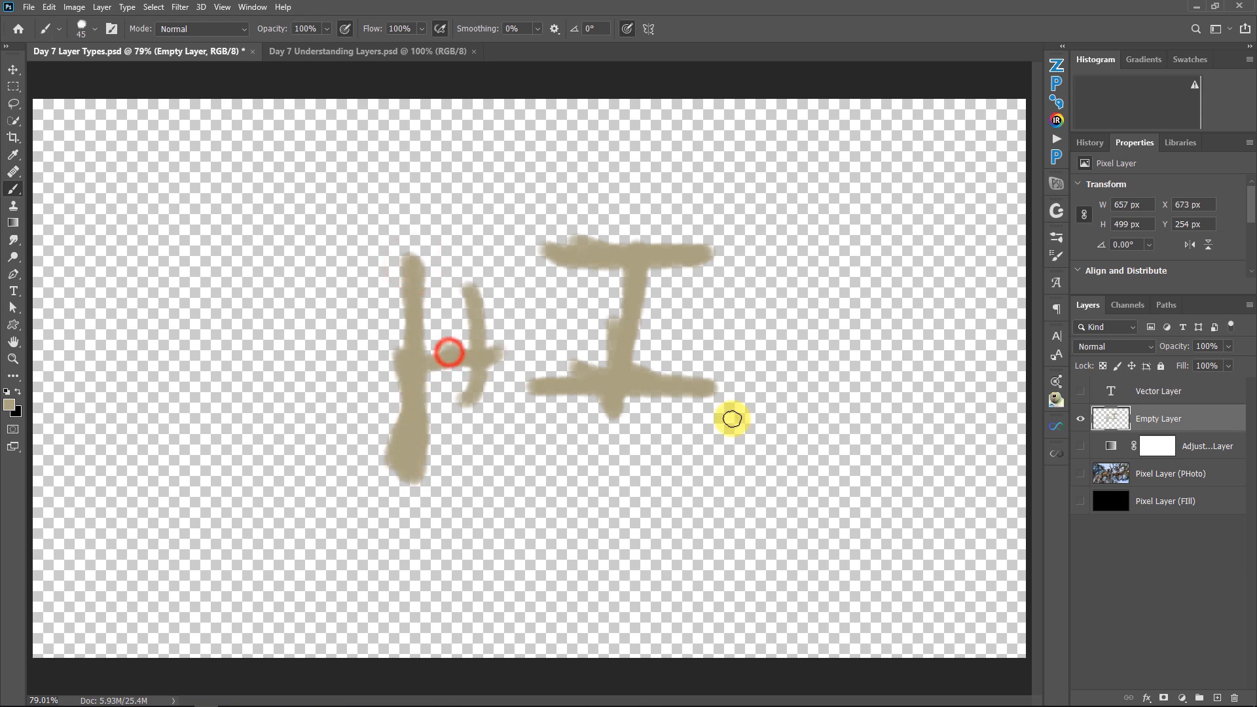
Show the Pixel Layer (FIll), hide the Empty Layer, and select and show the Vector Layer
click(1081, 501)
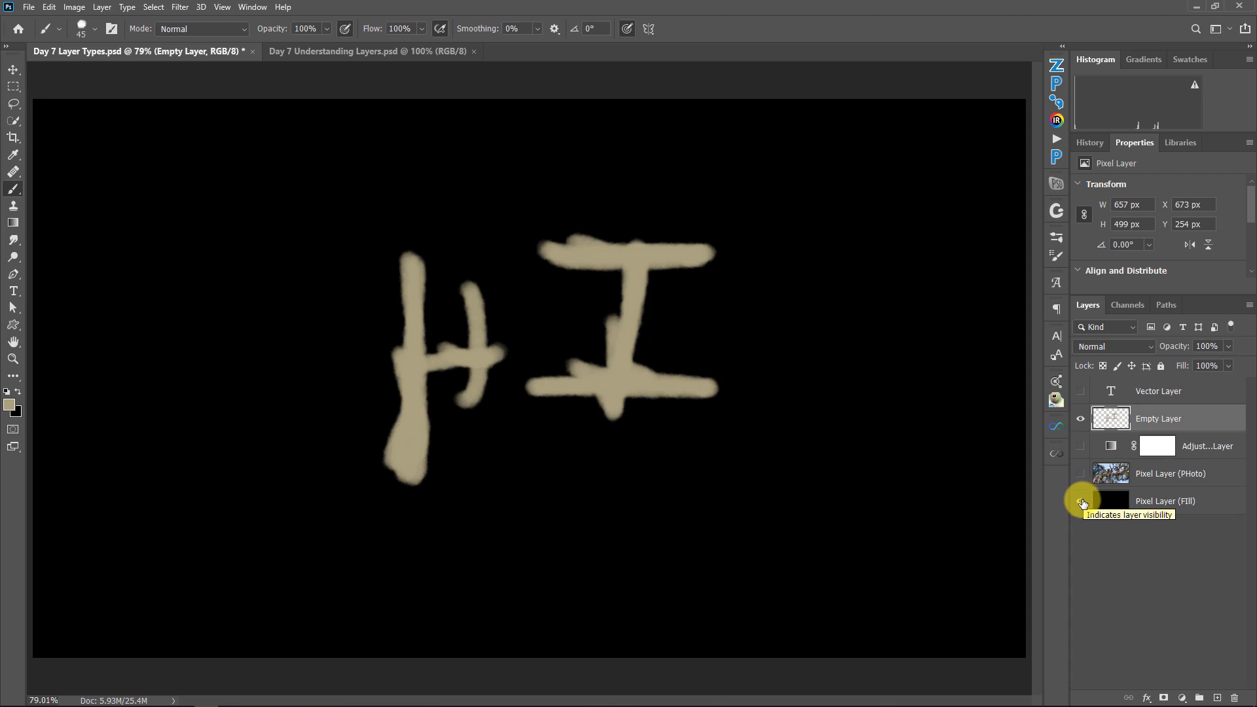
click(1081, 418)
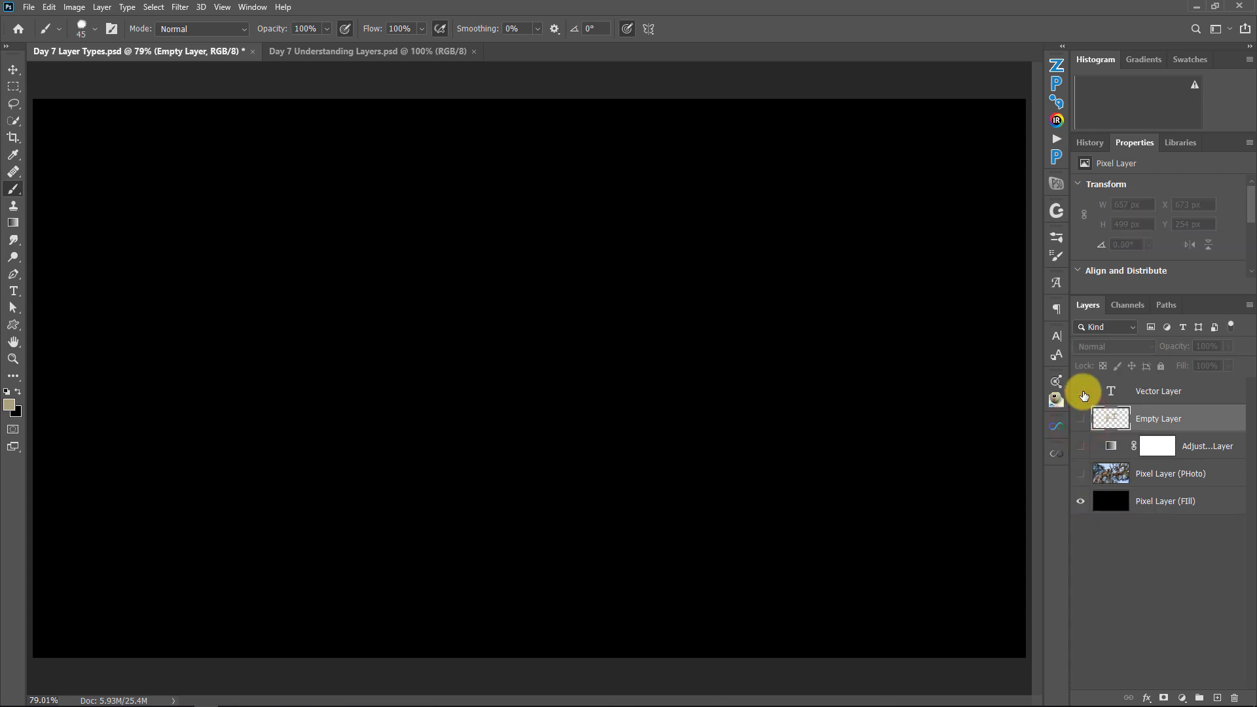
click(1139, 397)
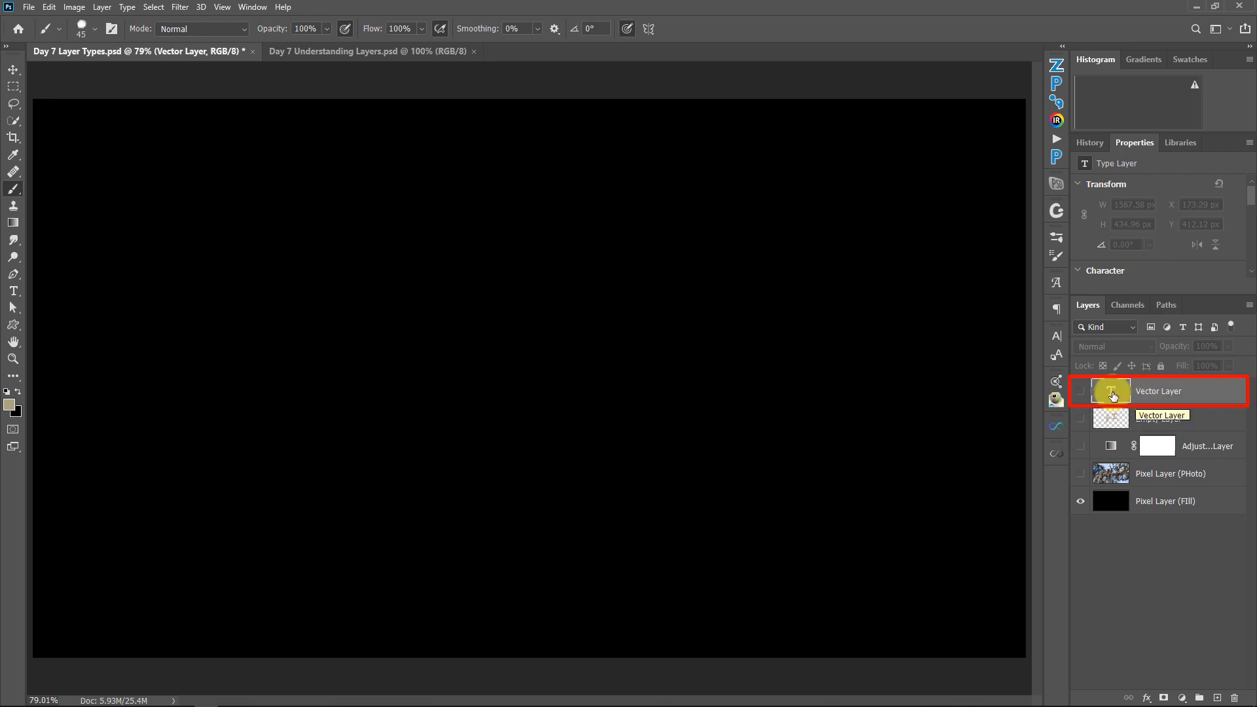
click(1080, 395)
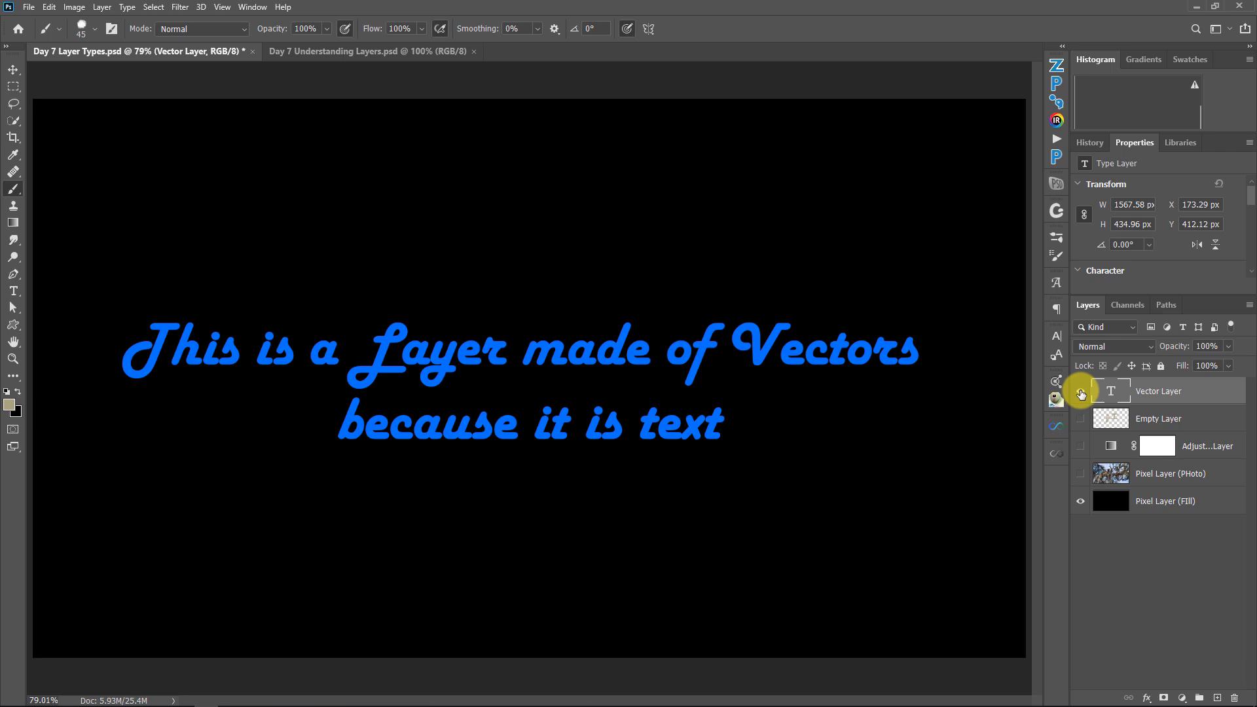
Enlarge the Vector Layer's text with Free Transform to about 3475 by 1051 px and reposition it over the canvas
drag(612, 341, 654, 375)
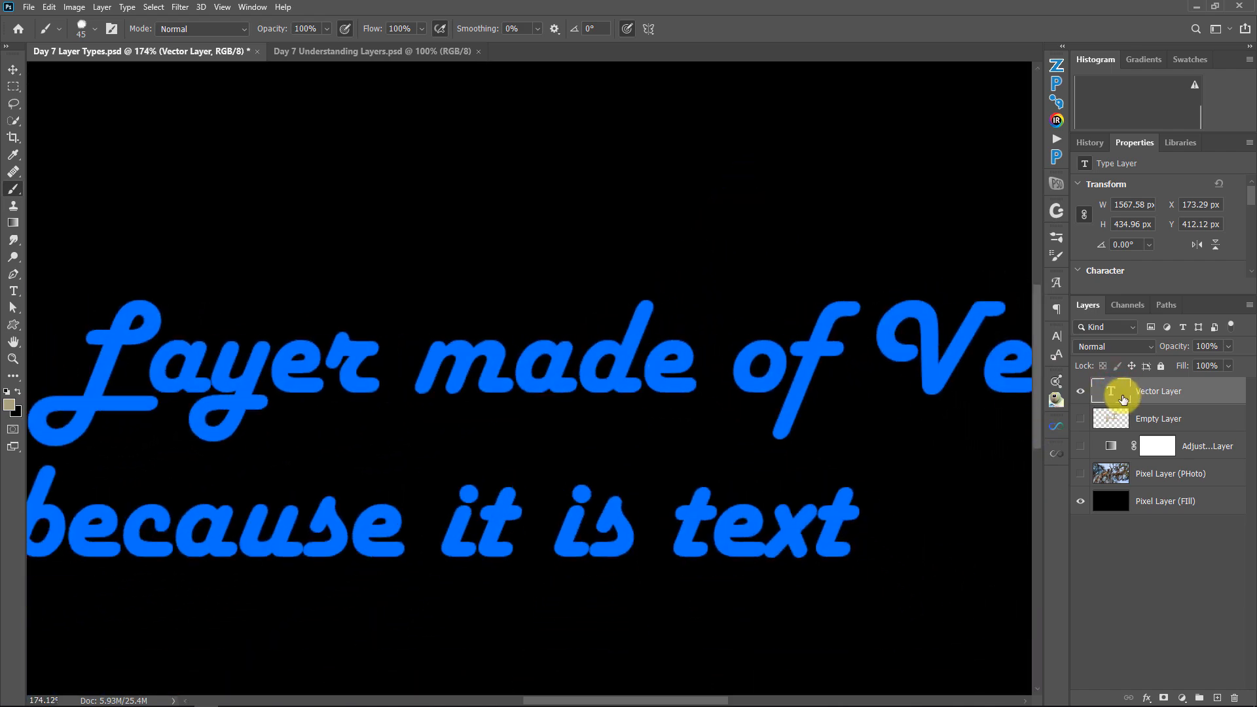
key(ctrl+t)
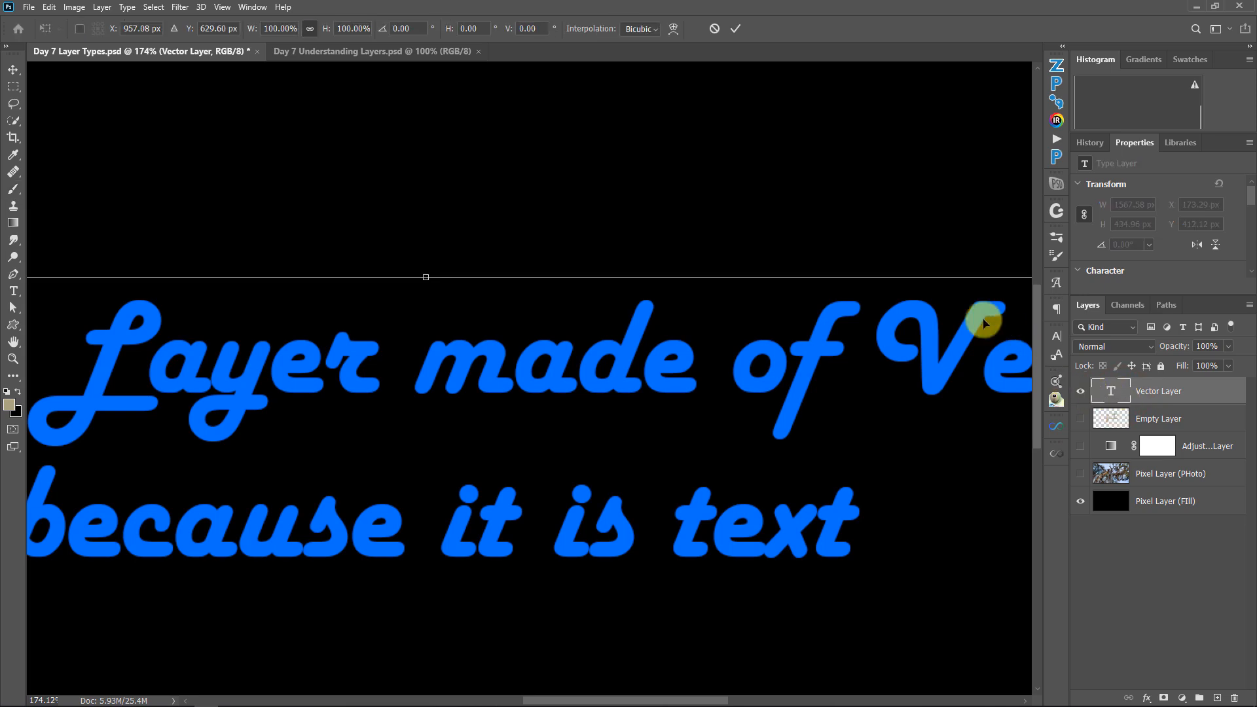
right_click(832, 225)
click(844, 226)
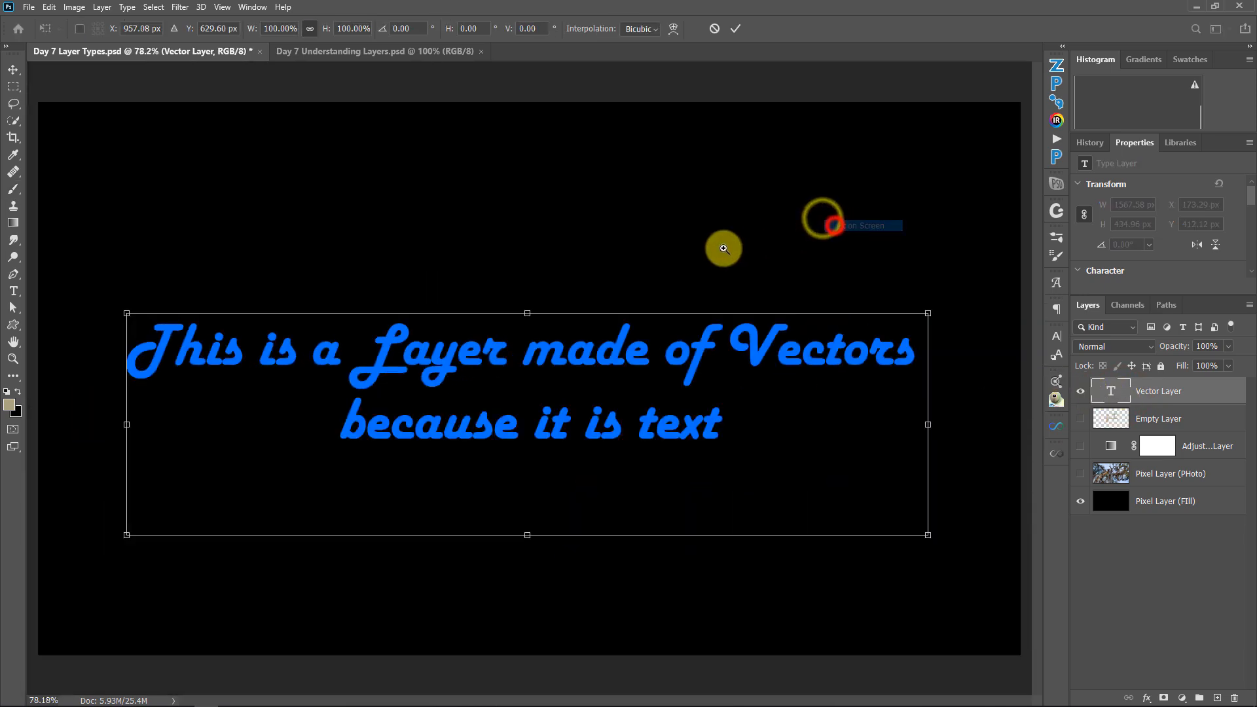
drag(927, 313, 1255, 3)
mouse_move(807, 265)
mouse_down()
mouse_move(550, 454)
mouse_move(496, 449)
mouse_up()
key(Return)
Open the enlarged Vector Layer text for editing with the Type tool and commit it without altering the wording
key(b)
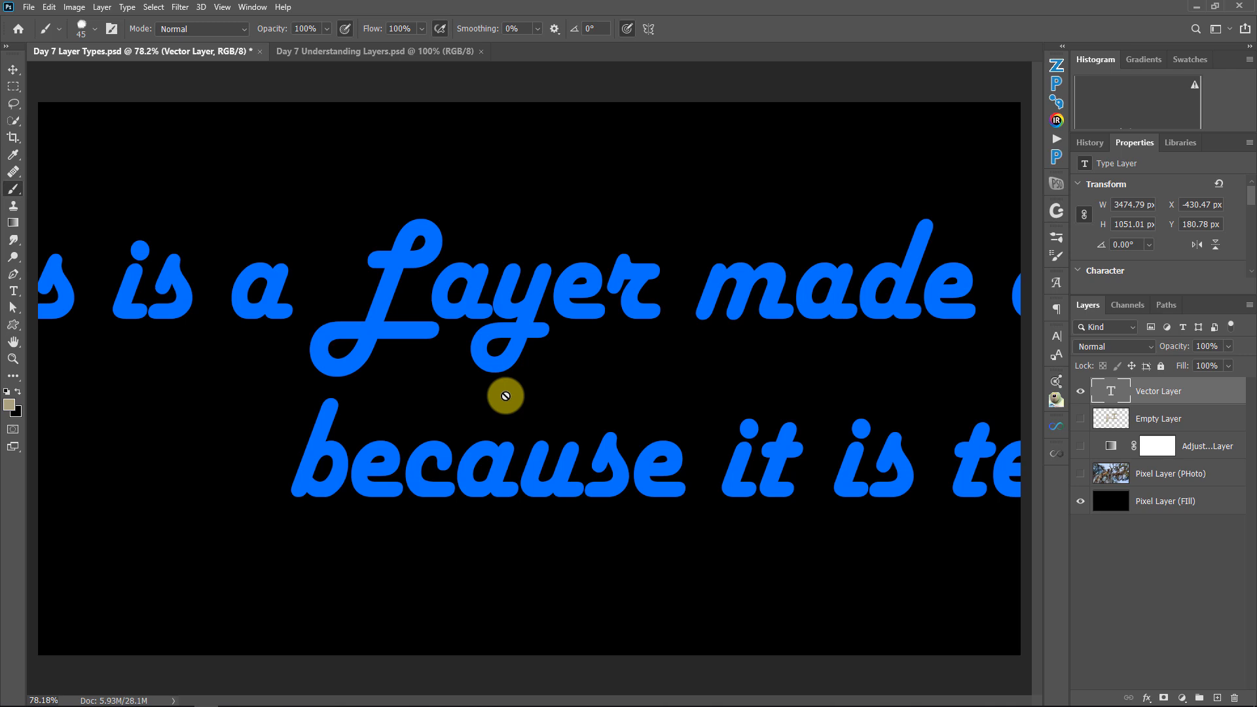
key(t)
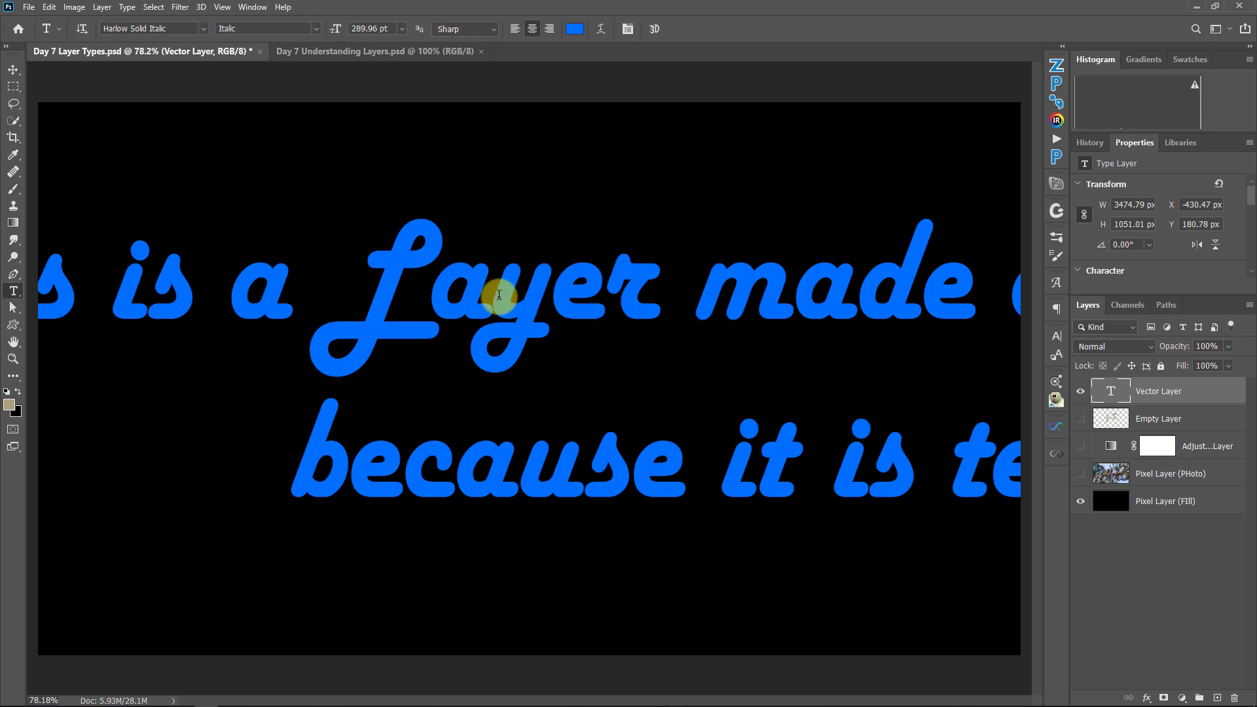
click(497, 292)
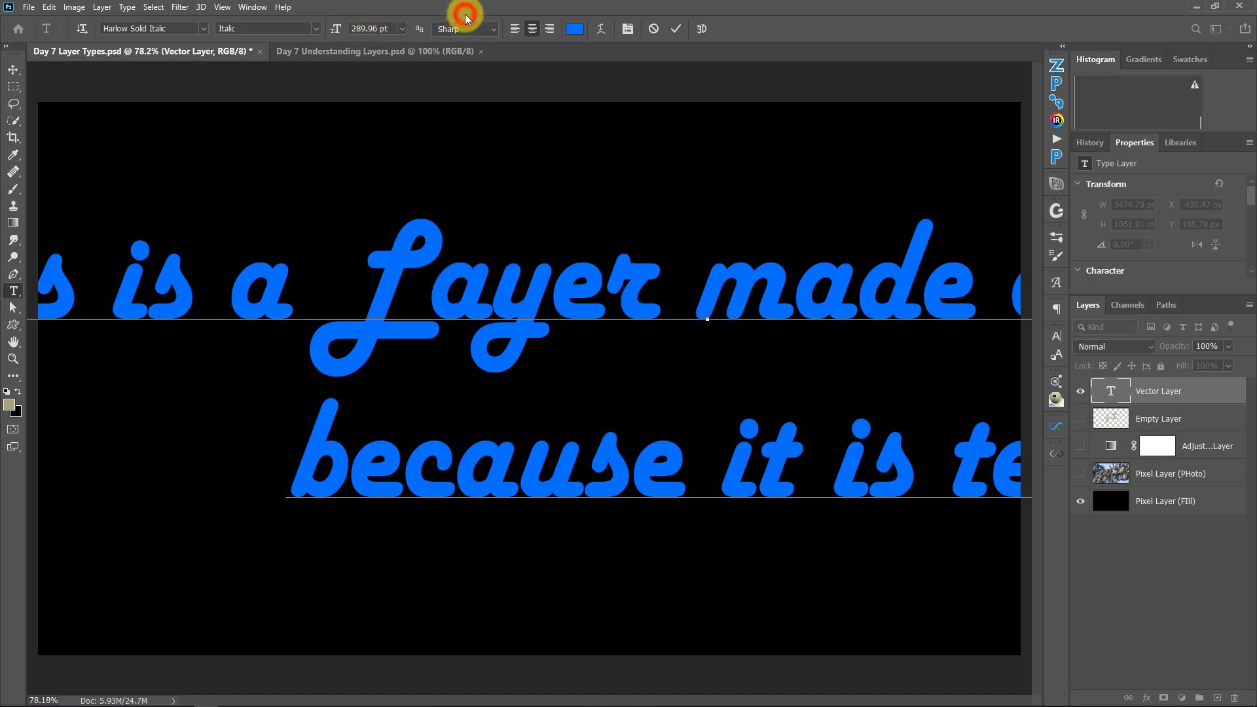
click(675, 28)
Revert the document to the last Brush Tool state before the Free Transform, and open and commit the text once more
click(1077, 141)
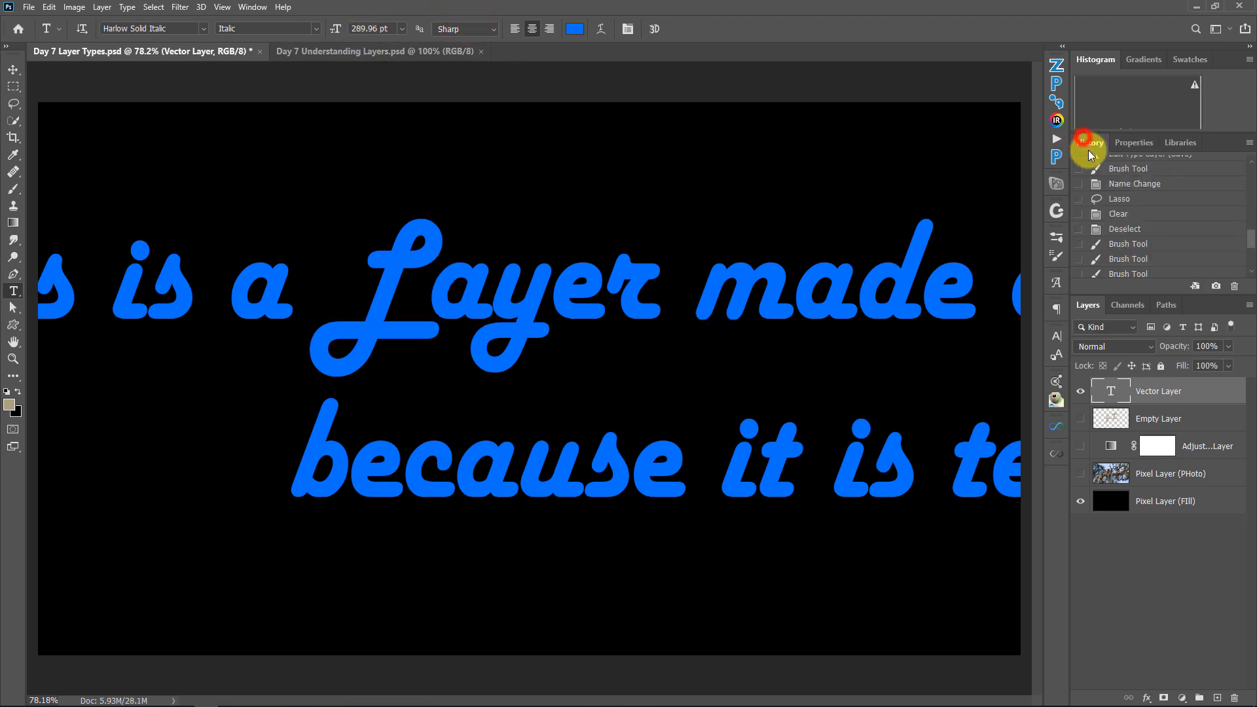
click(1140, 256)
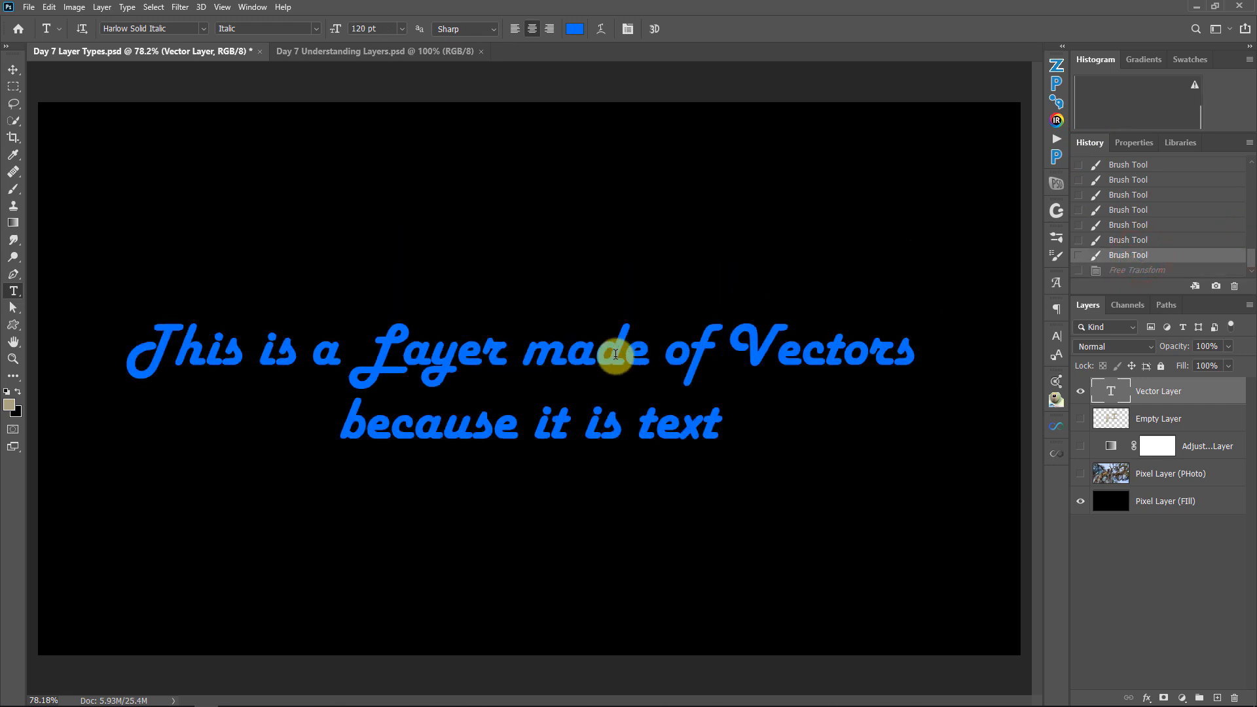
click(616, 353)
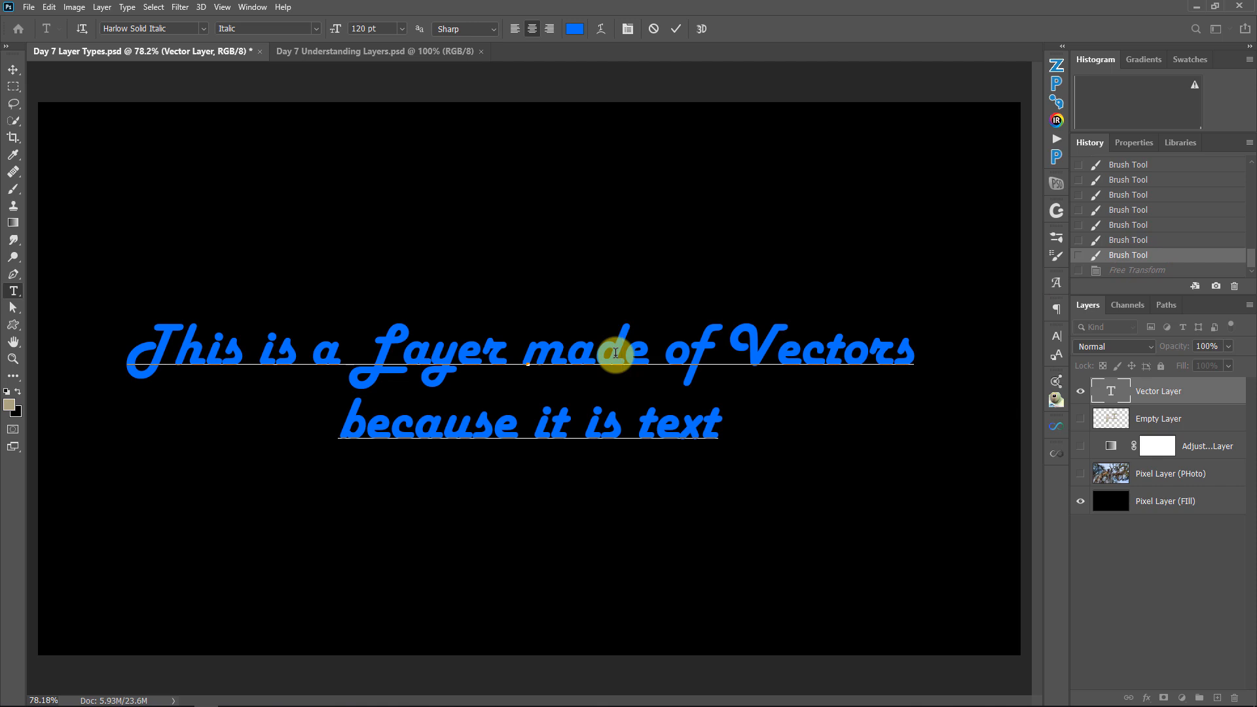
click(1227, 401)
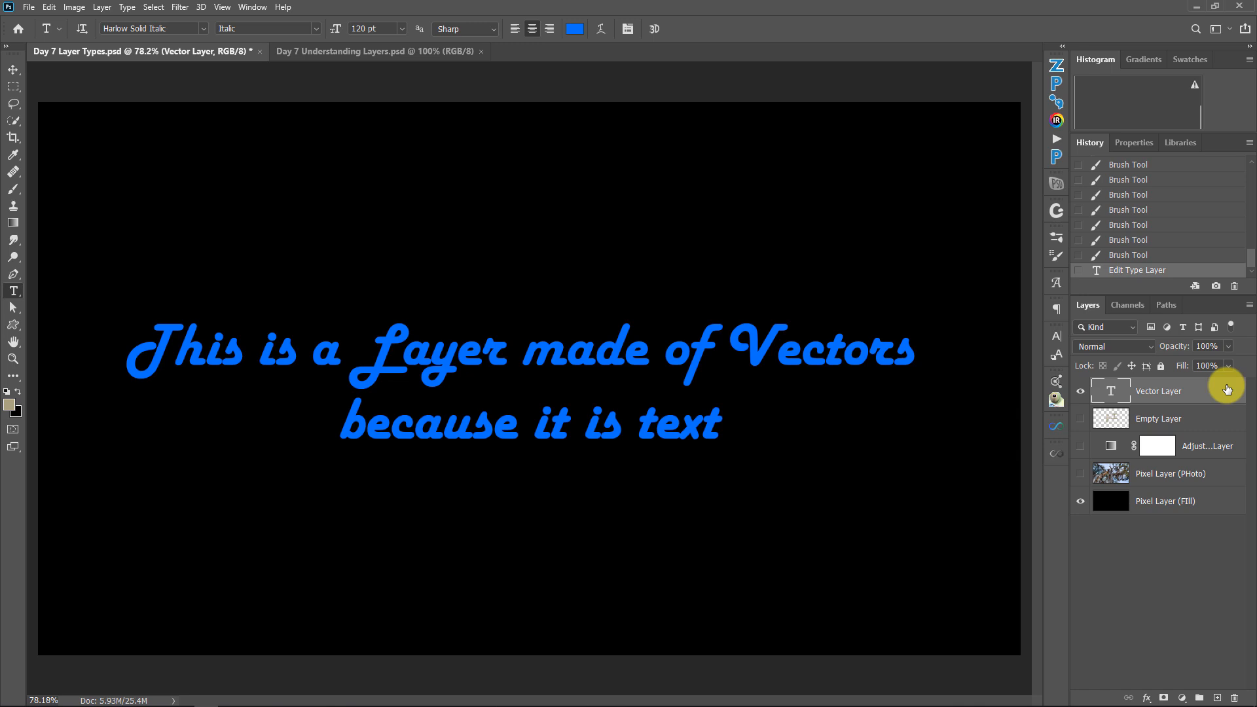
Switch to the Day 7 Understanding Layers.psd document, and undock and close the Layers panel
click(382, 57)
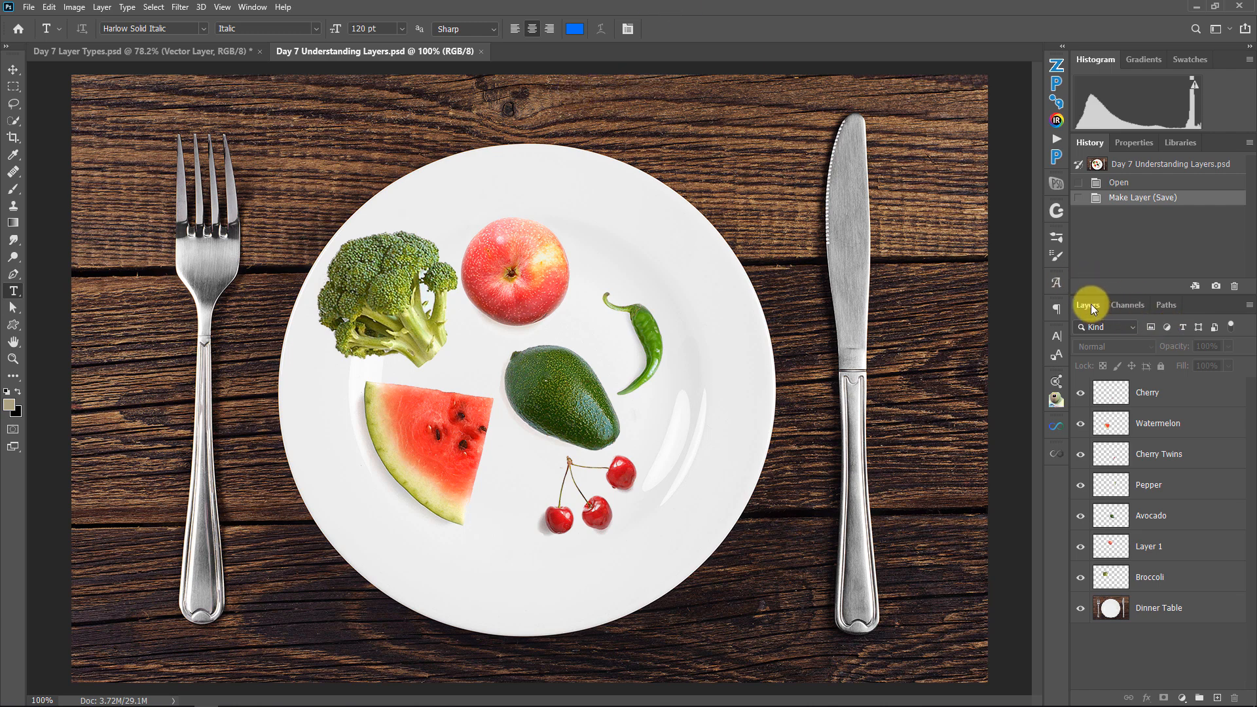
drag(1091, 304, 977, 258)
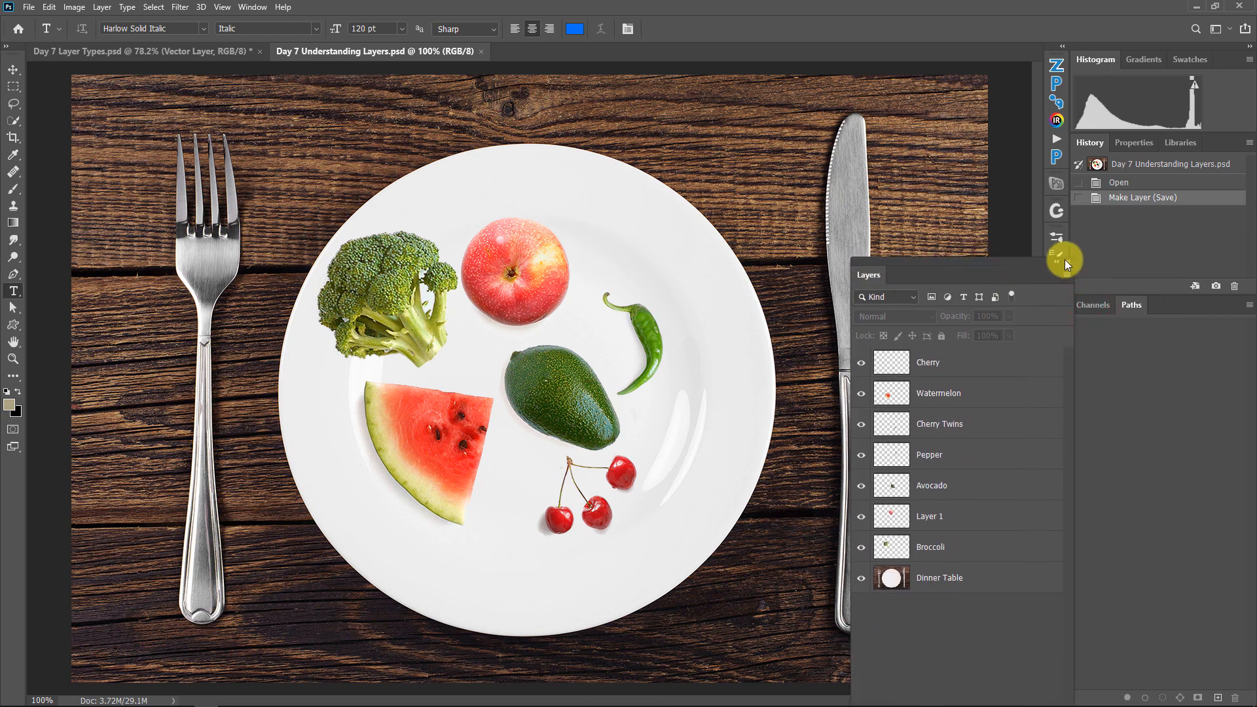
drag(1065, 266, 1063, 256)
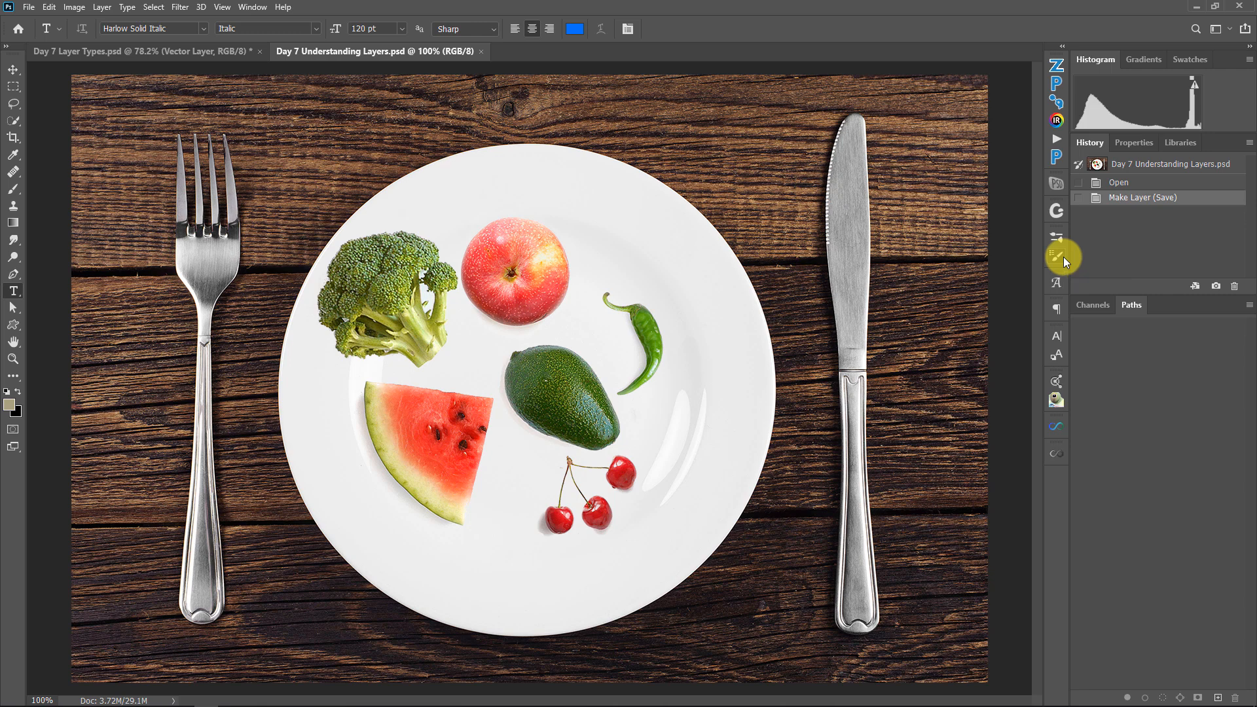
Reopen the Layers panel and dock it back in the group with Channels and Paths
click(250, 8)
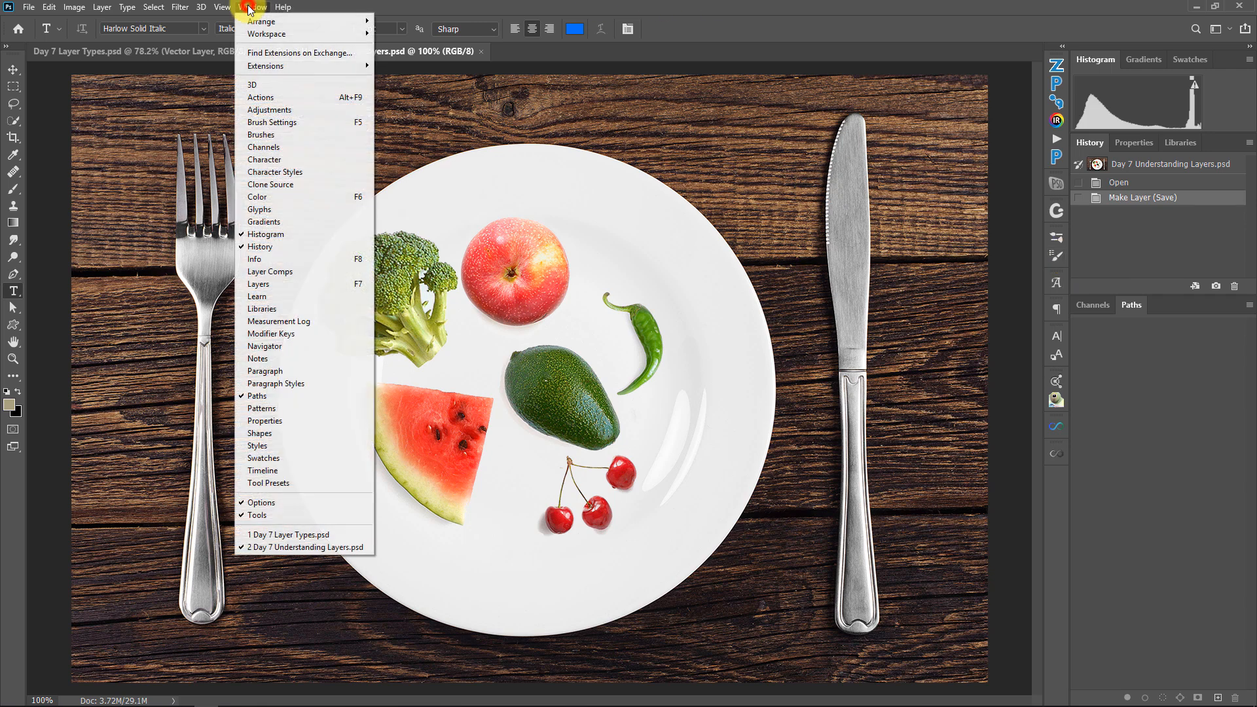
click(251, 284)
drag(877, 275, 1090, 305)
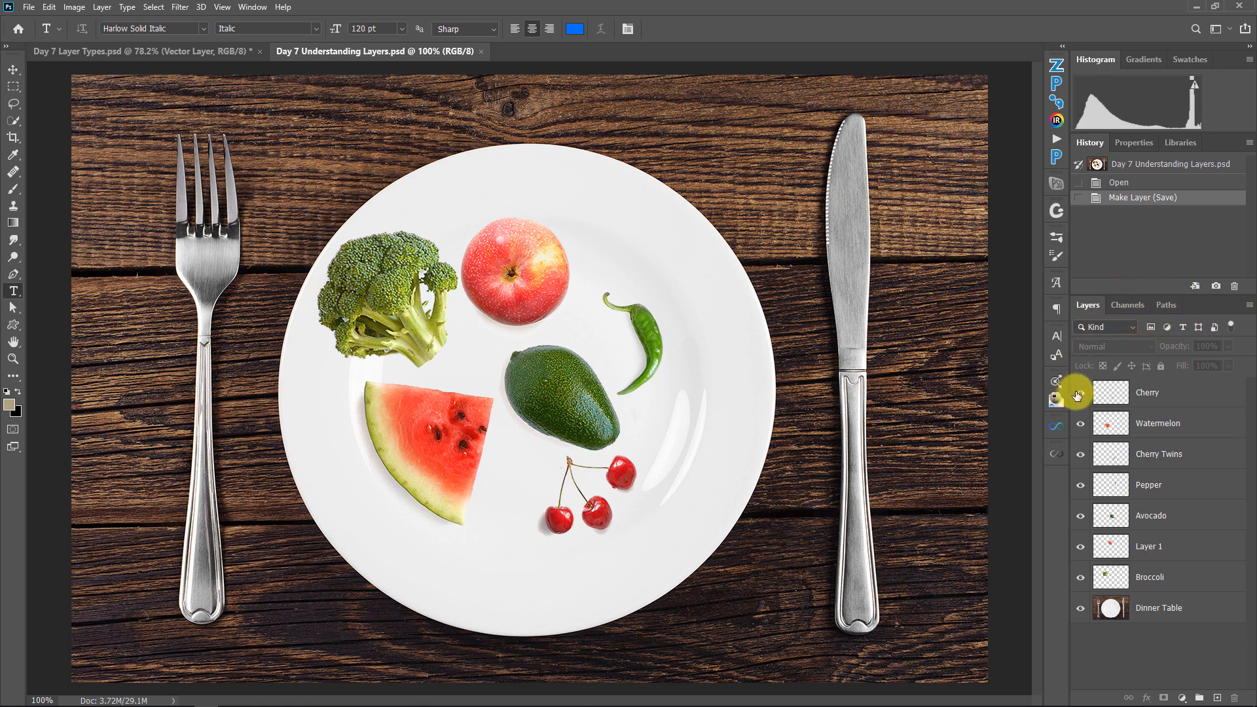
Hide every layer except Dinner Table and make Dinner Table active
alt+click(1082, 609)
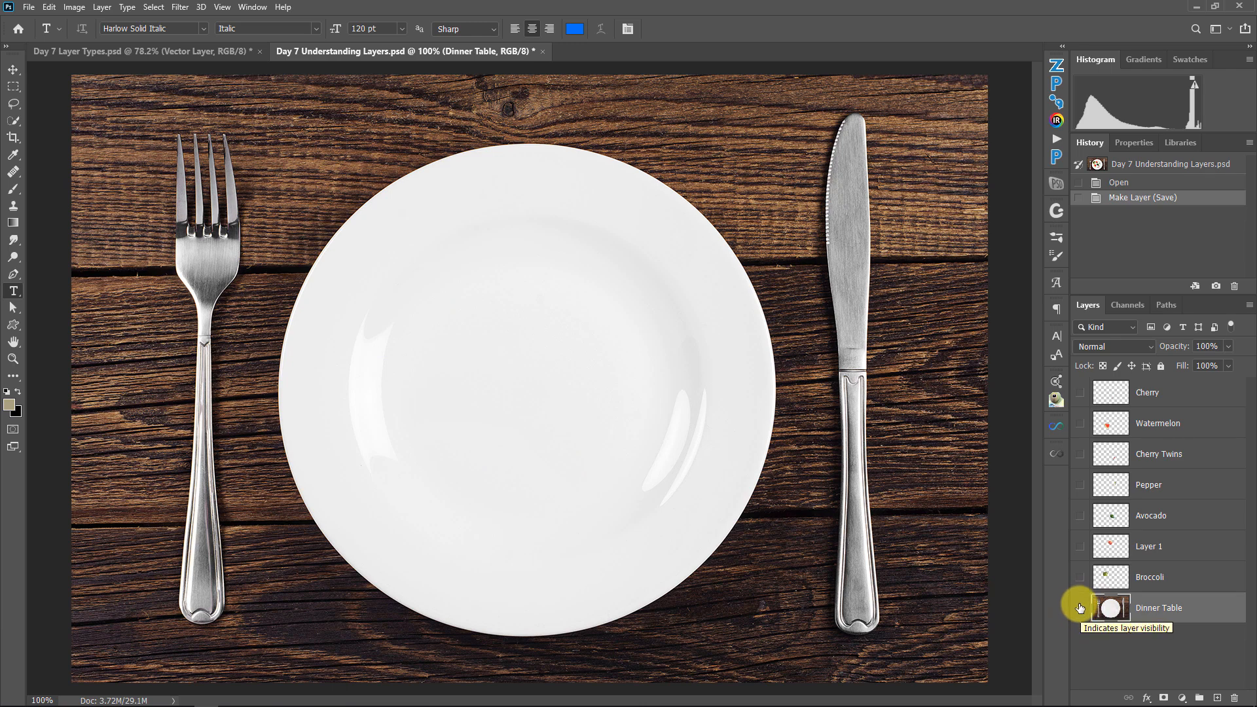
Make Dinner Table, Broccoli and every layer above them visible, and keep the blending mode at Normal
click(1080, 609)
click(1081, 578)
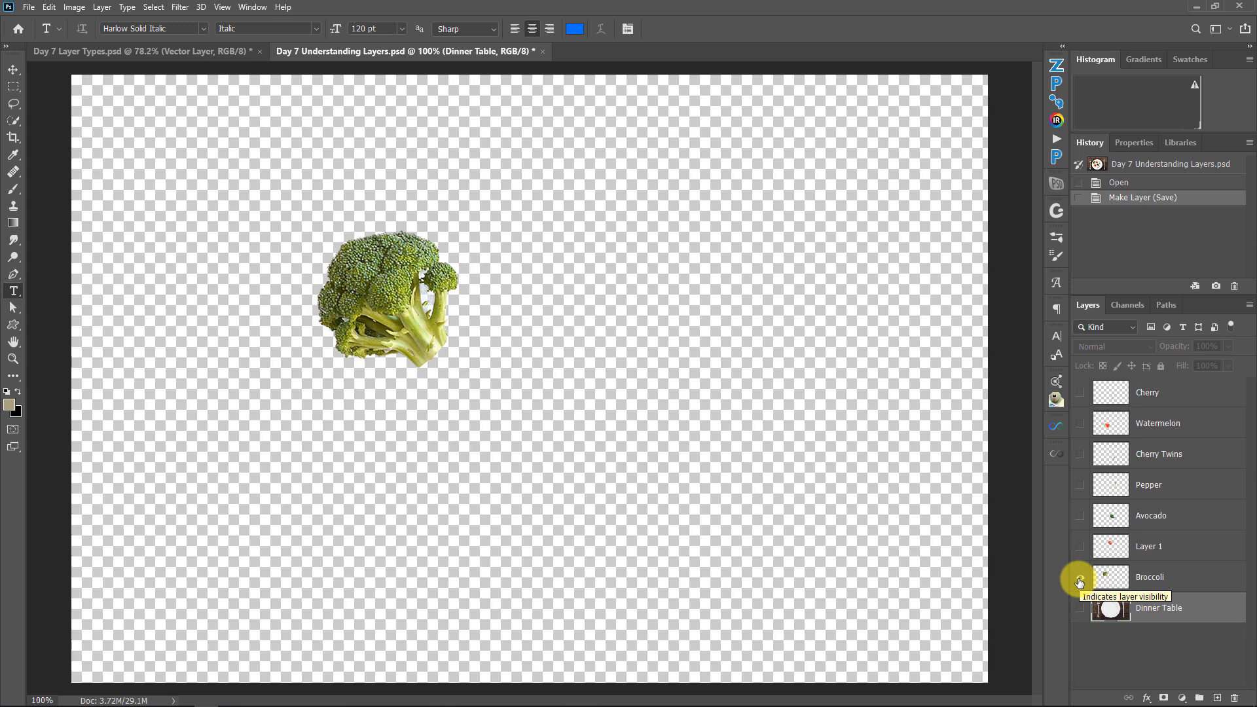
click(1080, 609)
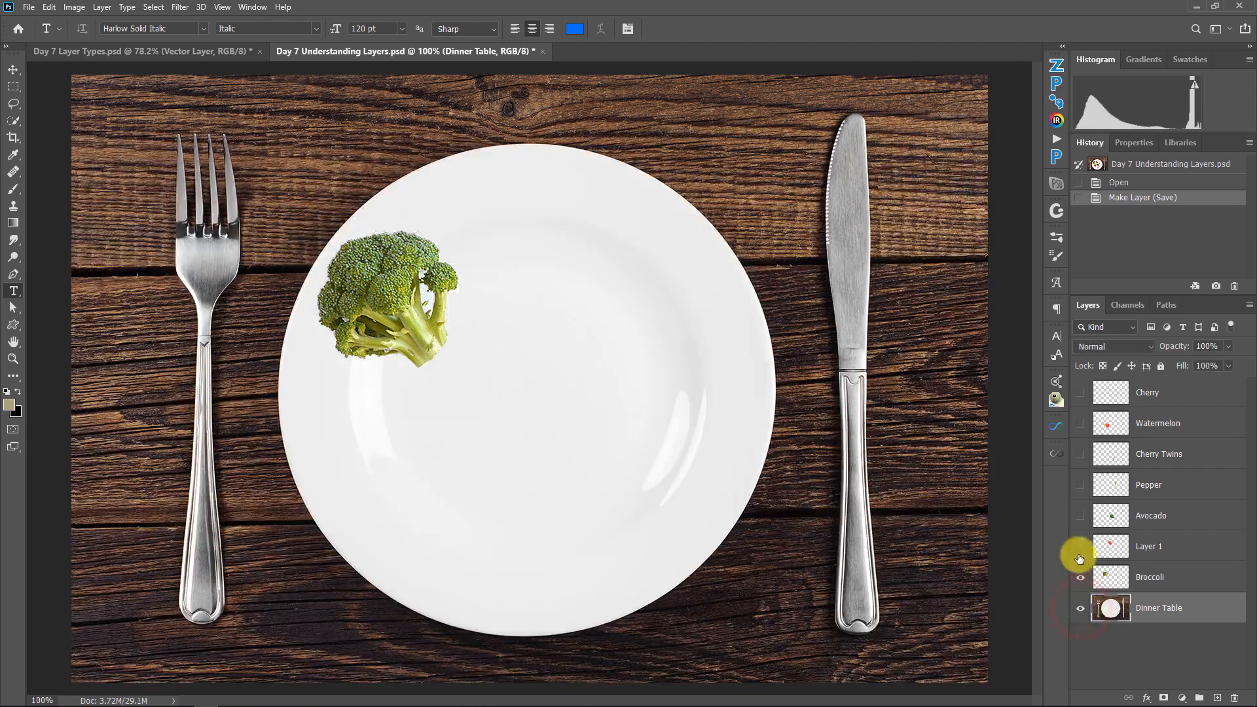
drag(1079, 547, 1079, 393)
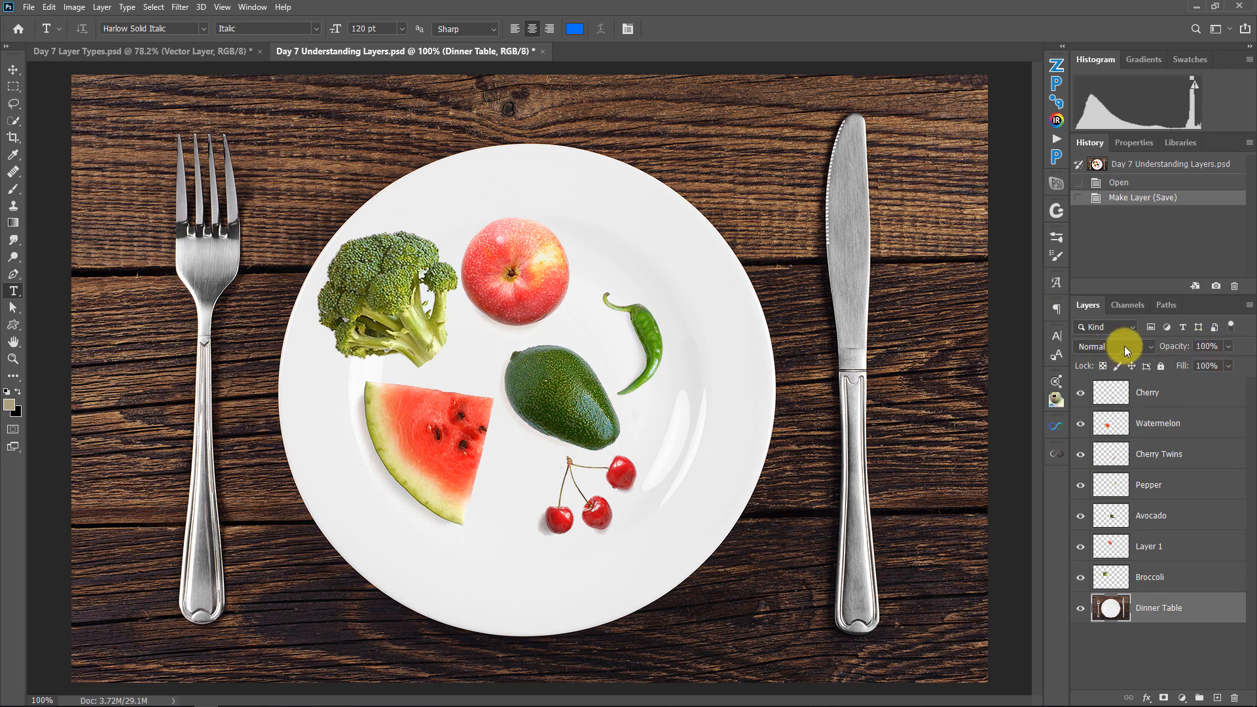
click(1122, 348)
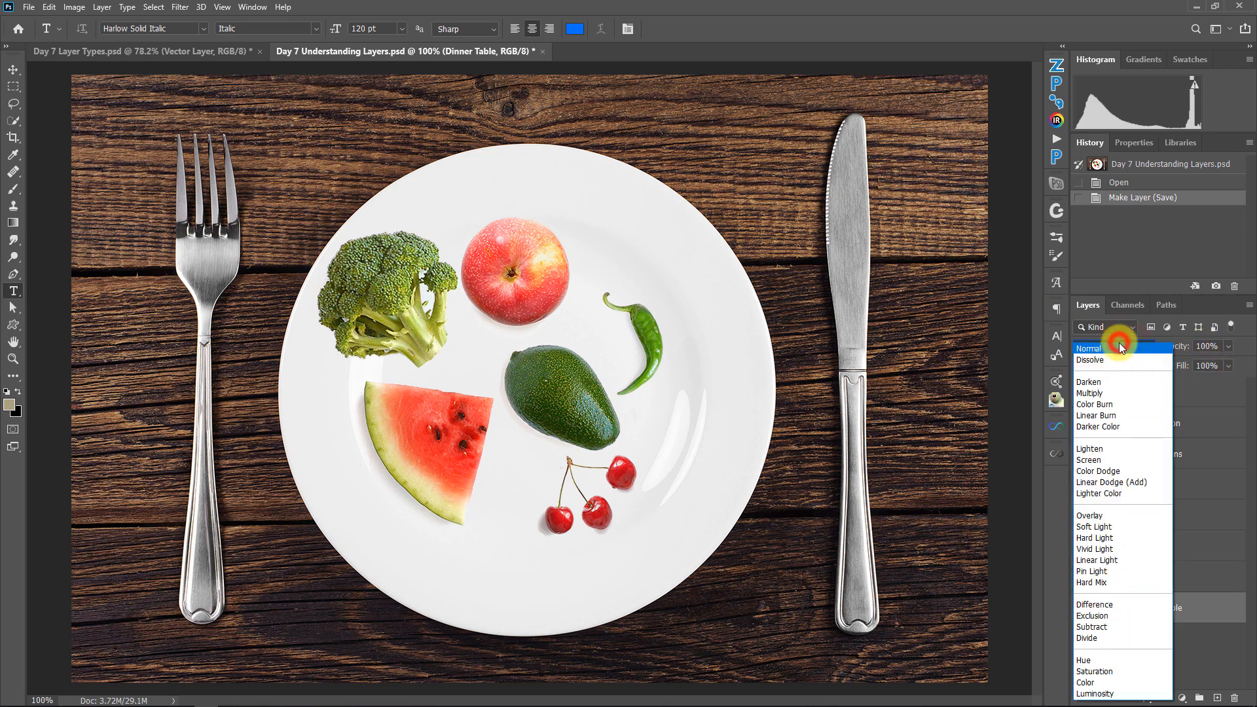
click(1115, 347)
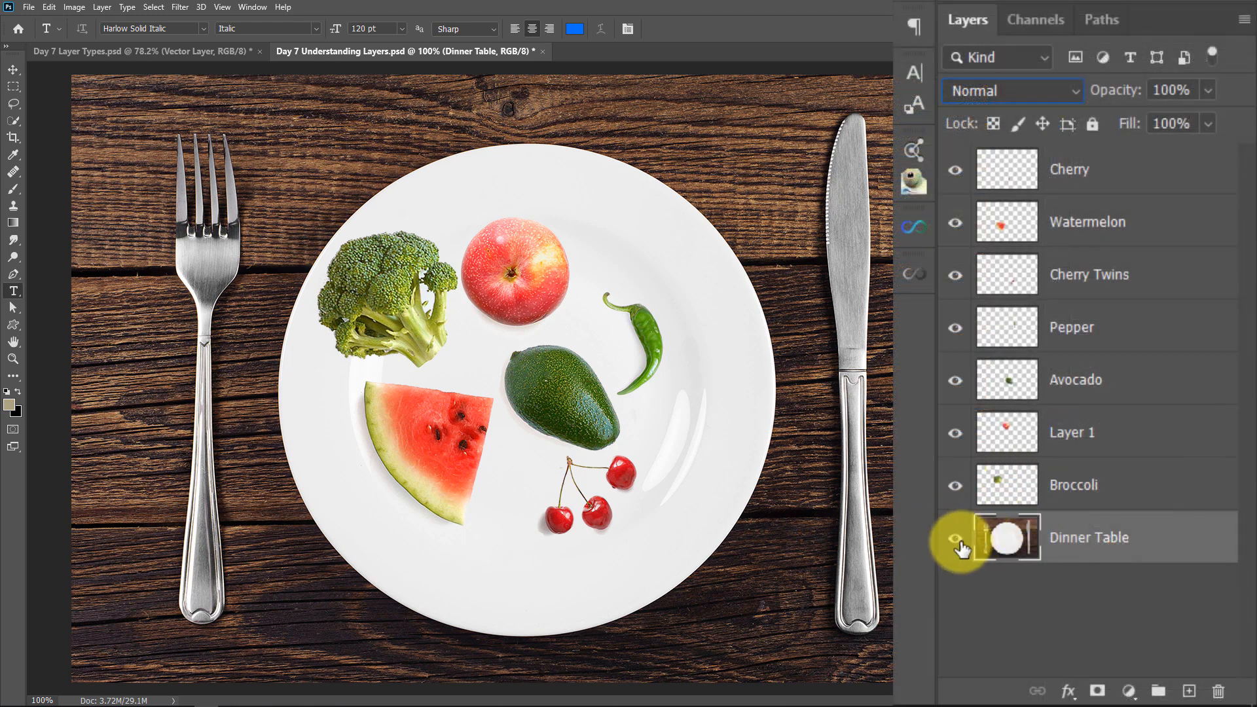
Toggle the Cherry layer's visibility off and back on
click(955, 171)
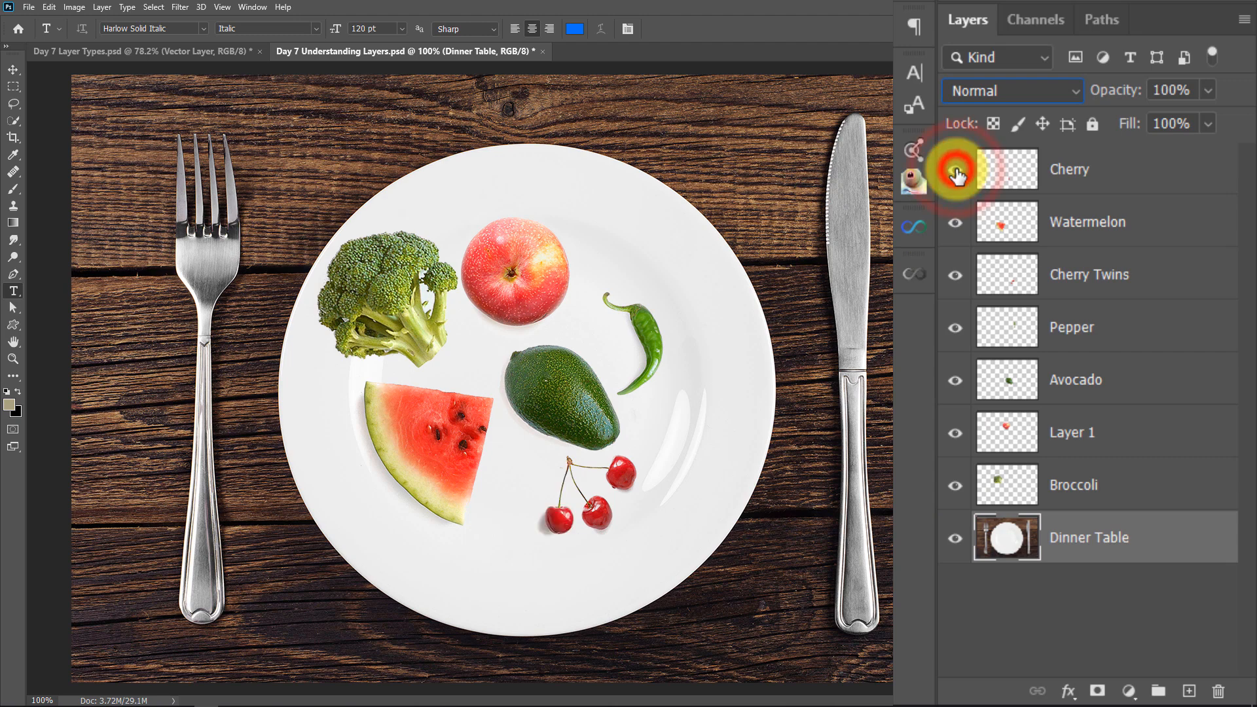
click(956, 172)
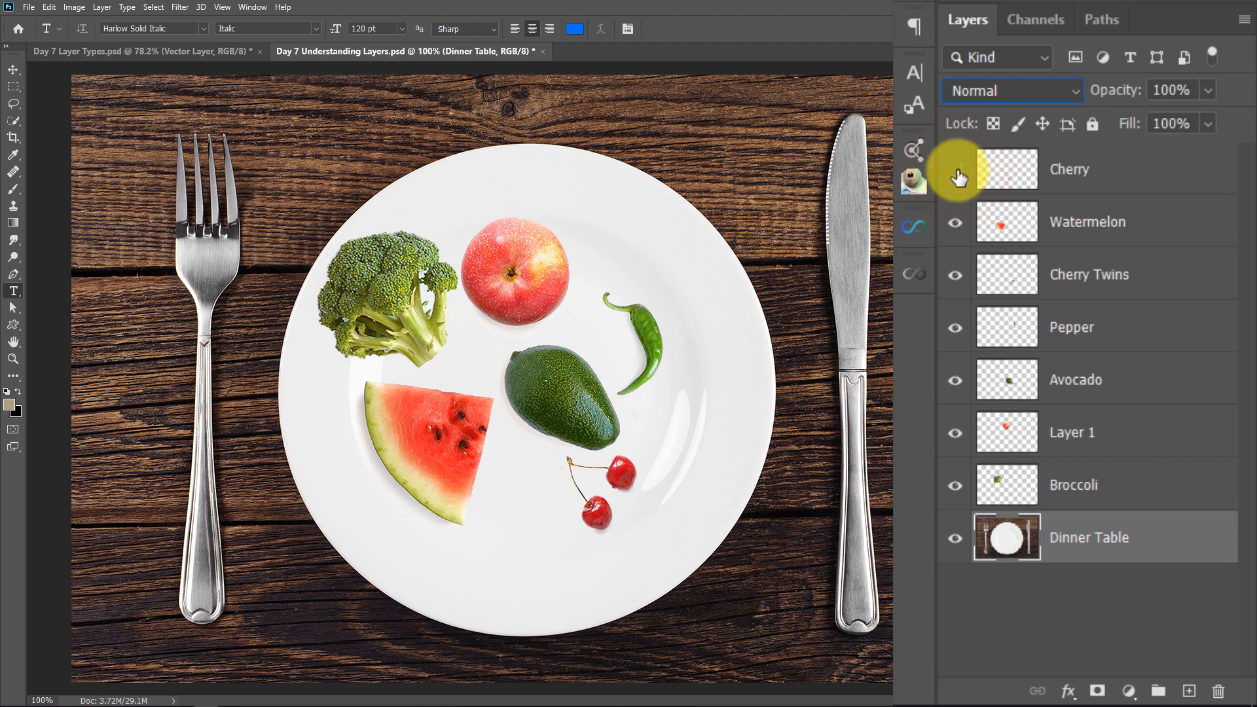
click(953, 174)
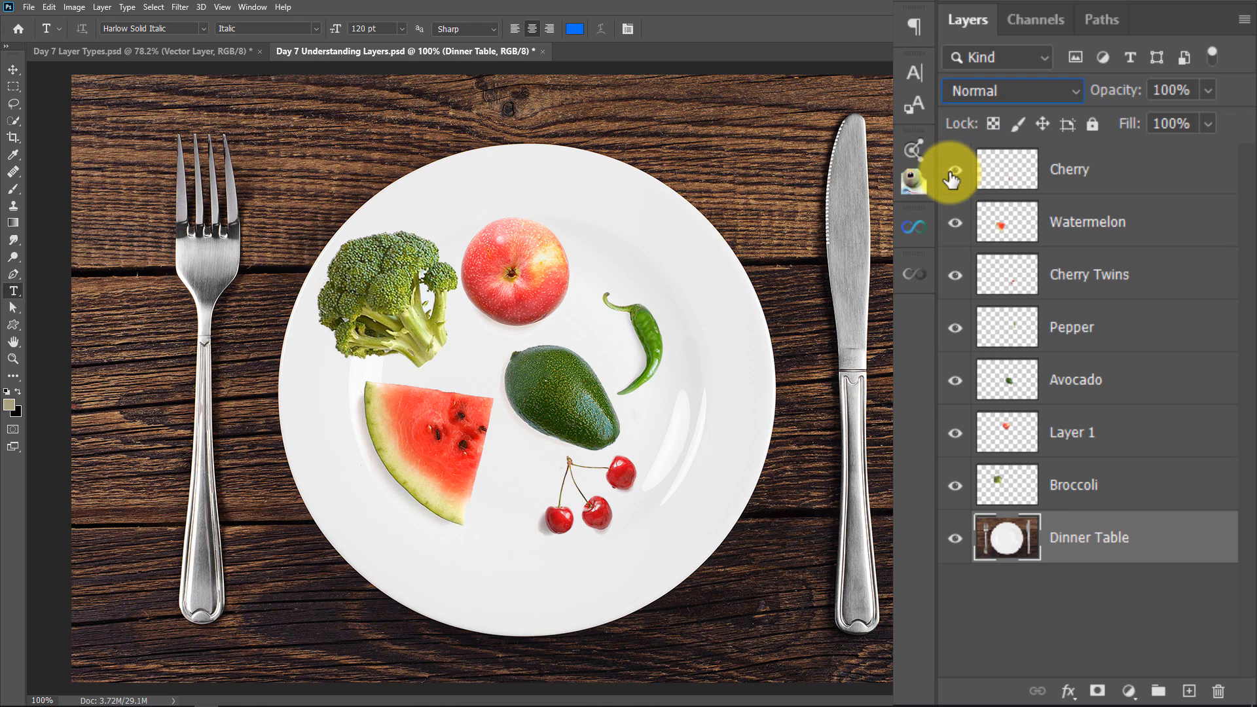
Select the Cherry layer, delete it and undo the deletion, repeating the delete and undo a second time
click(995, 172)
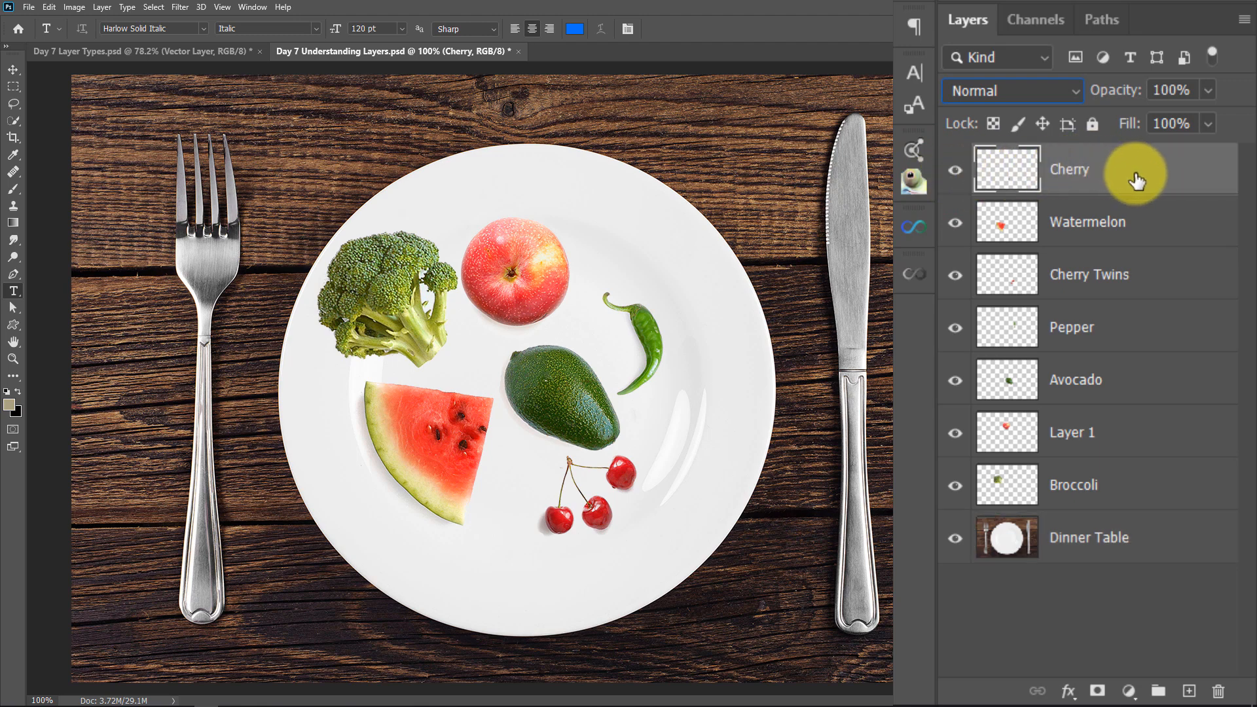
drag(1147, 173, 1217, 691)
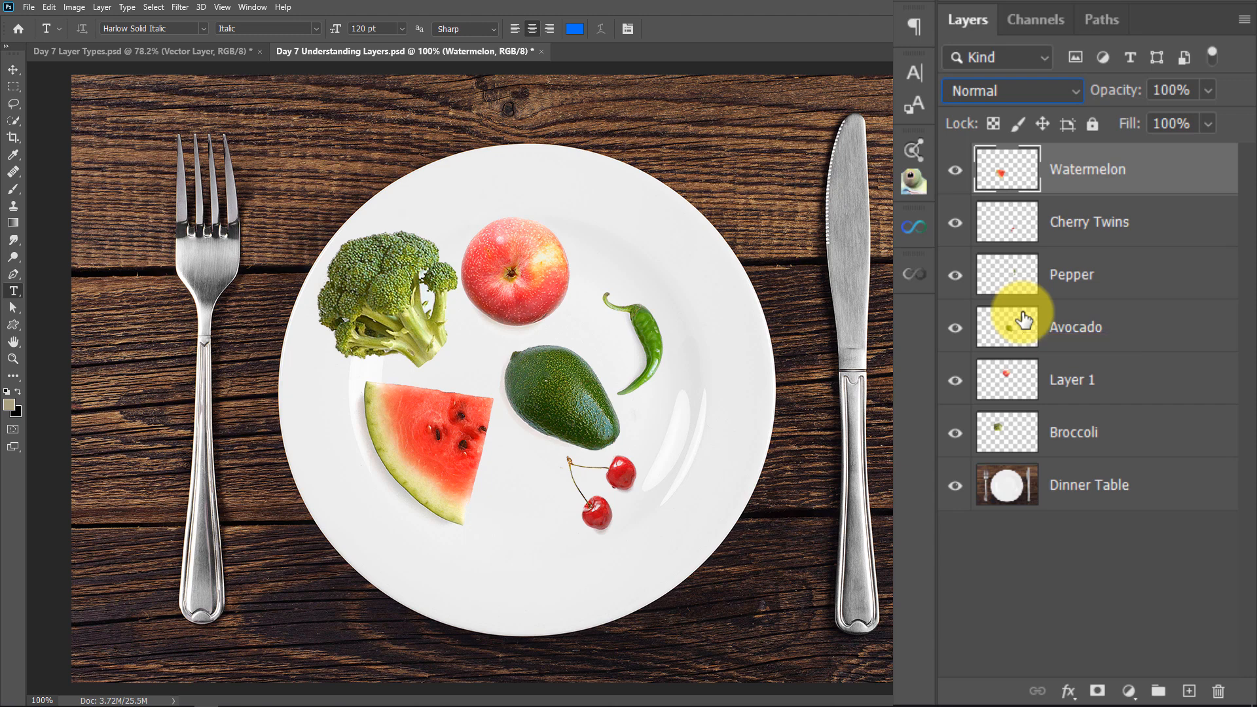
key(ctrl+z)
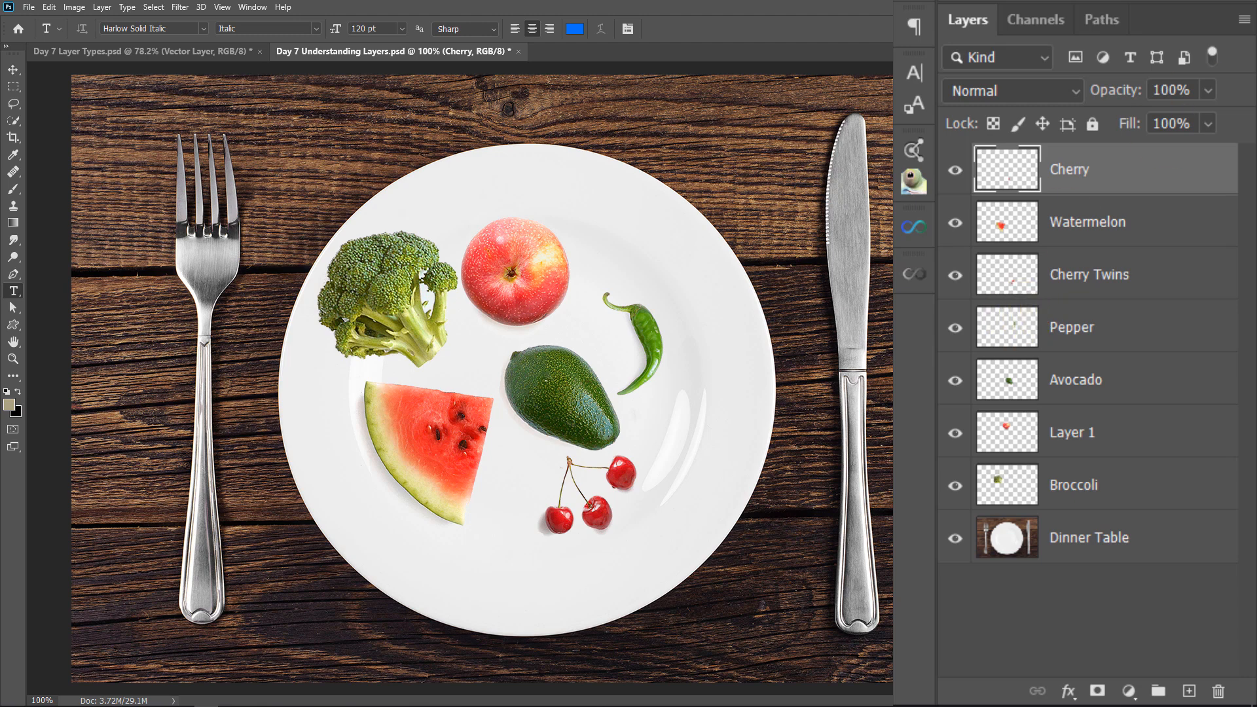
drag(1018, 173, 1217, 690)
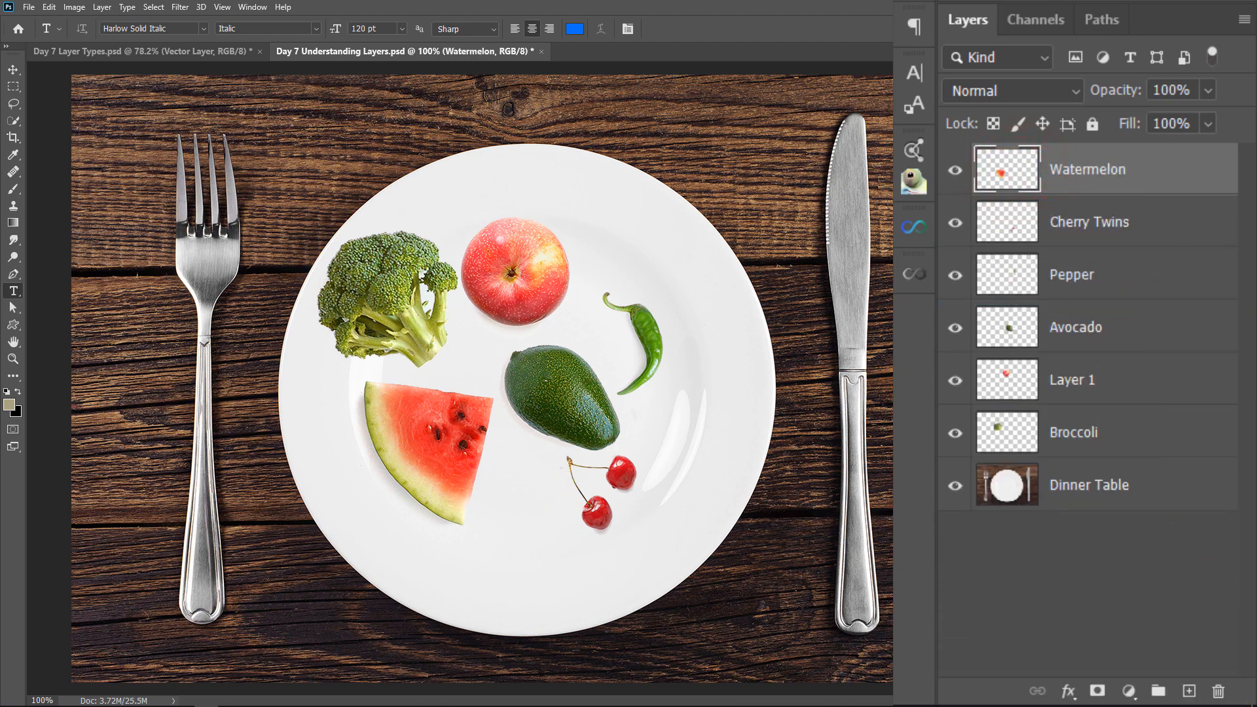
key(ctrl+z)
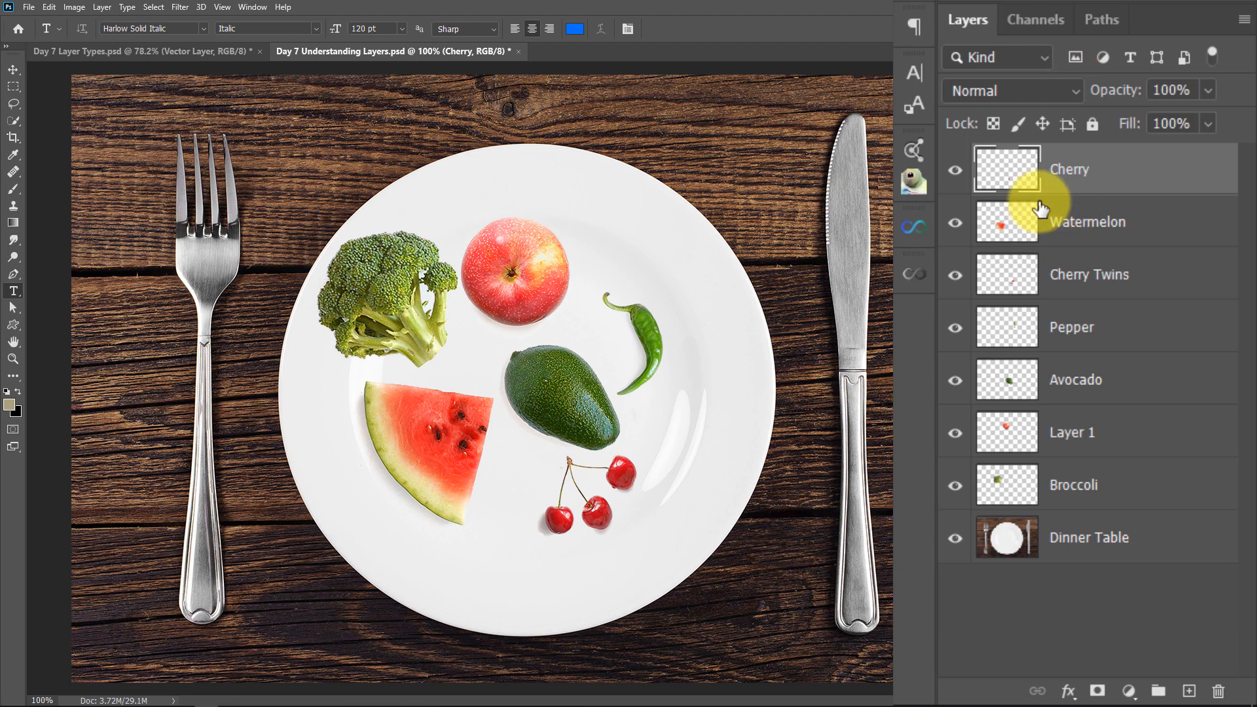
Hide the seven food layers one at a time, from Cherry down to Broccoli, keeping only Dinner Table visible
click(955, 172)
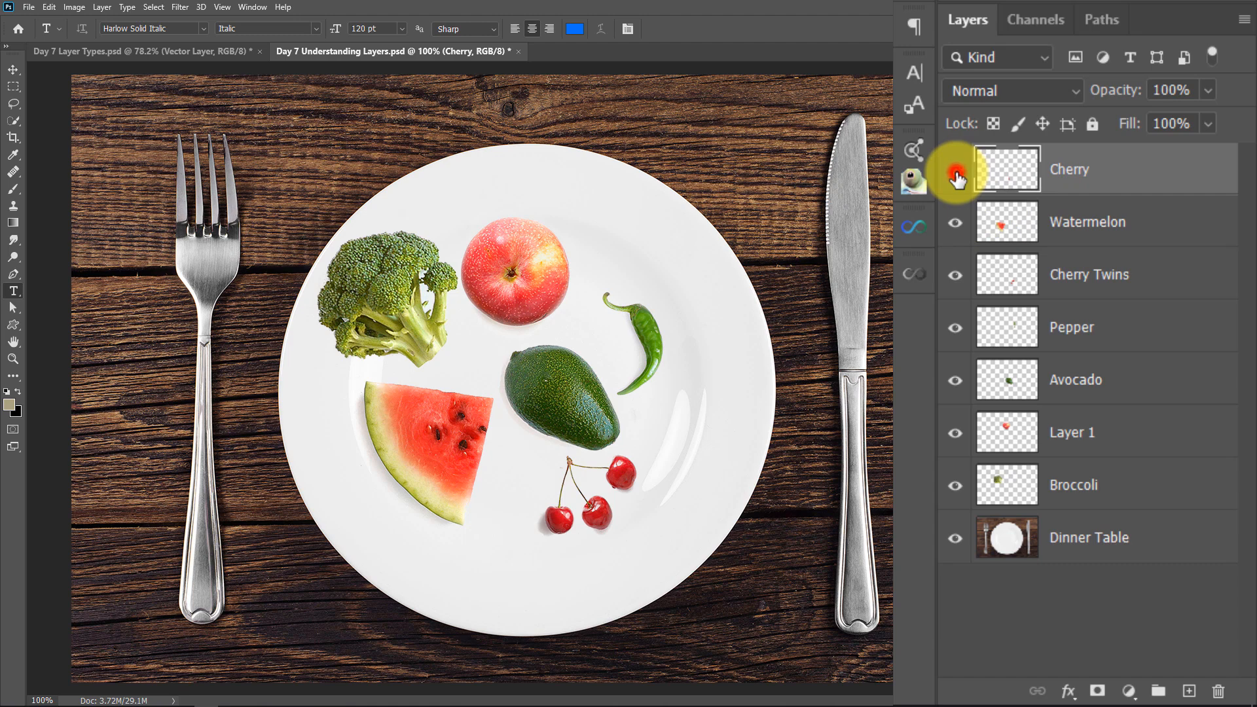
click(948, 236)
click(954, 274)
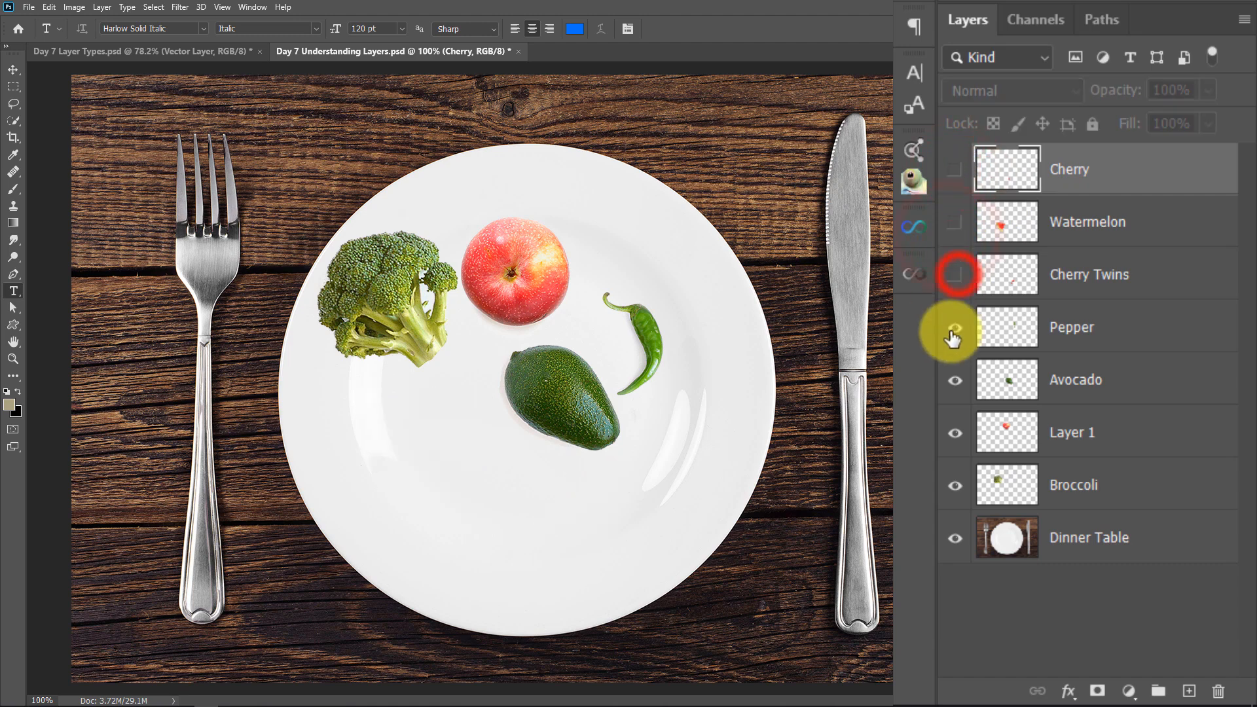
click(953, 328)
click(954, 380)
click(950, 433)
click(954, 487)
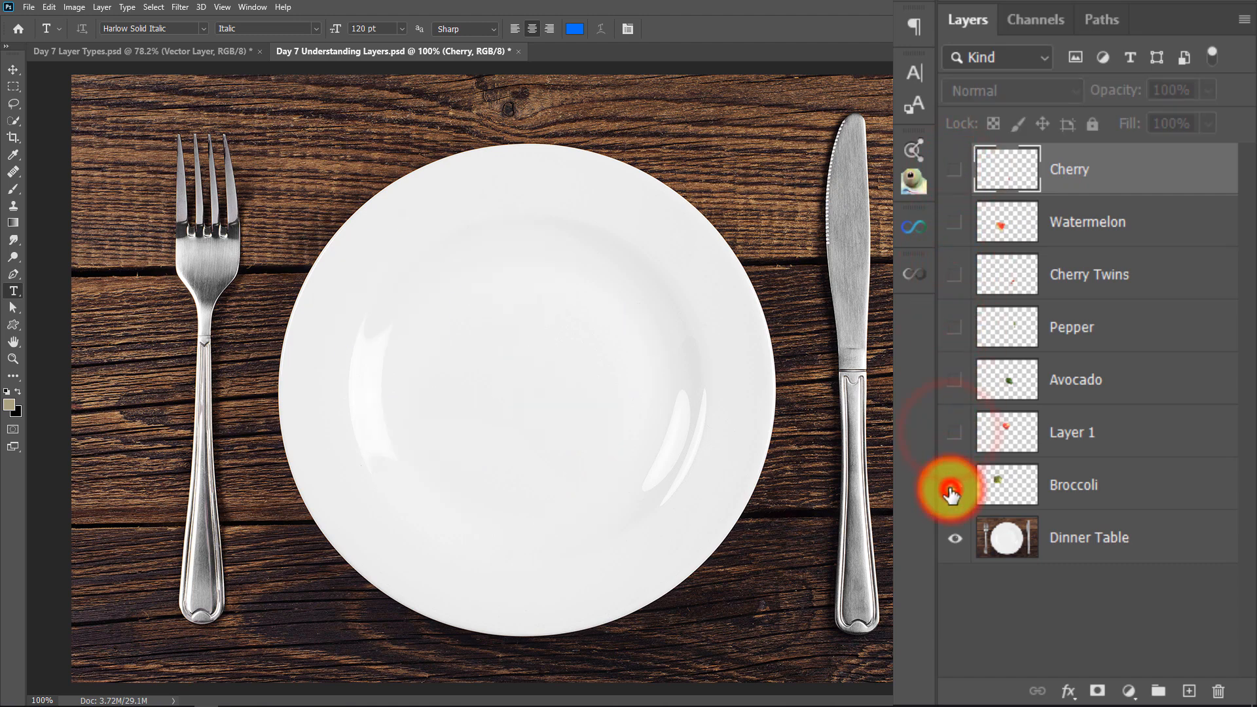
Show the seven food layers again one at a time, from Broccoli up to Cherry
click(954, 486)
click(953, 432)
click(955, 380)
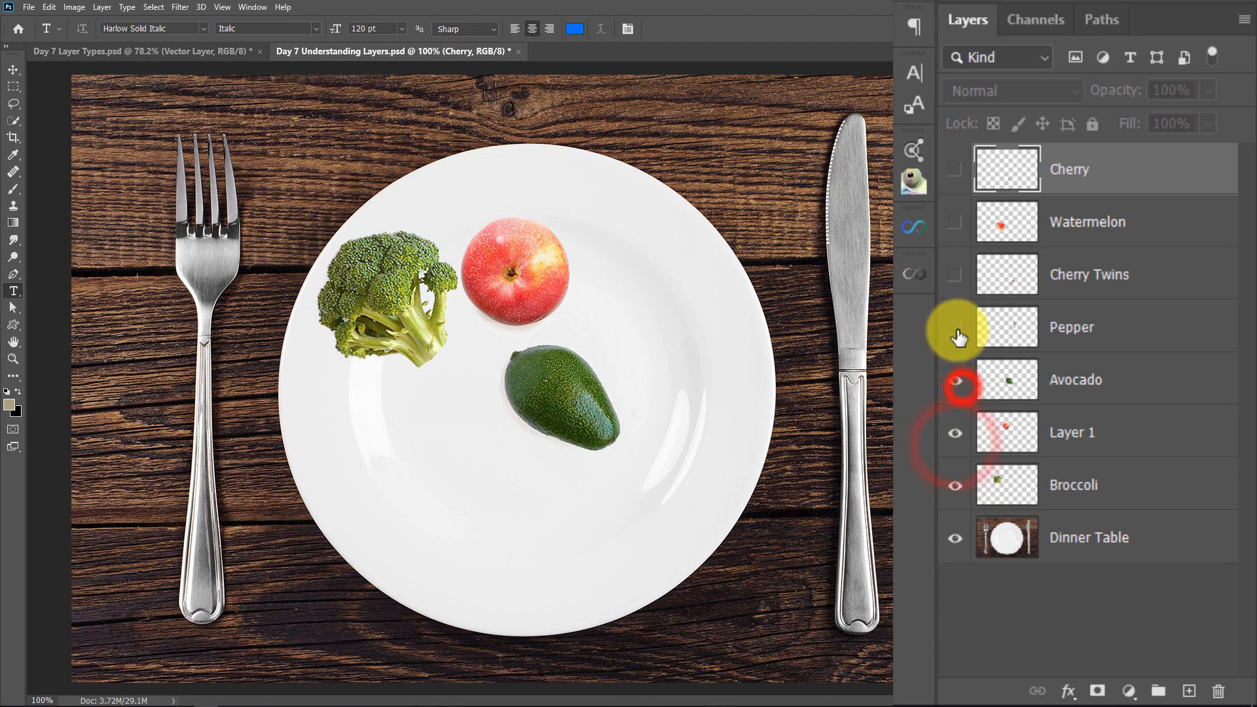
click(955, 328)
click(955, 275)
click(953, 226)
click(954, 170)
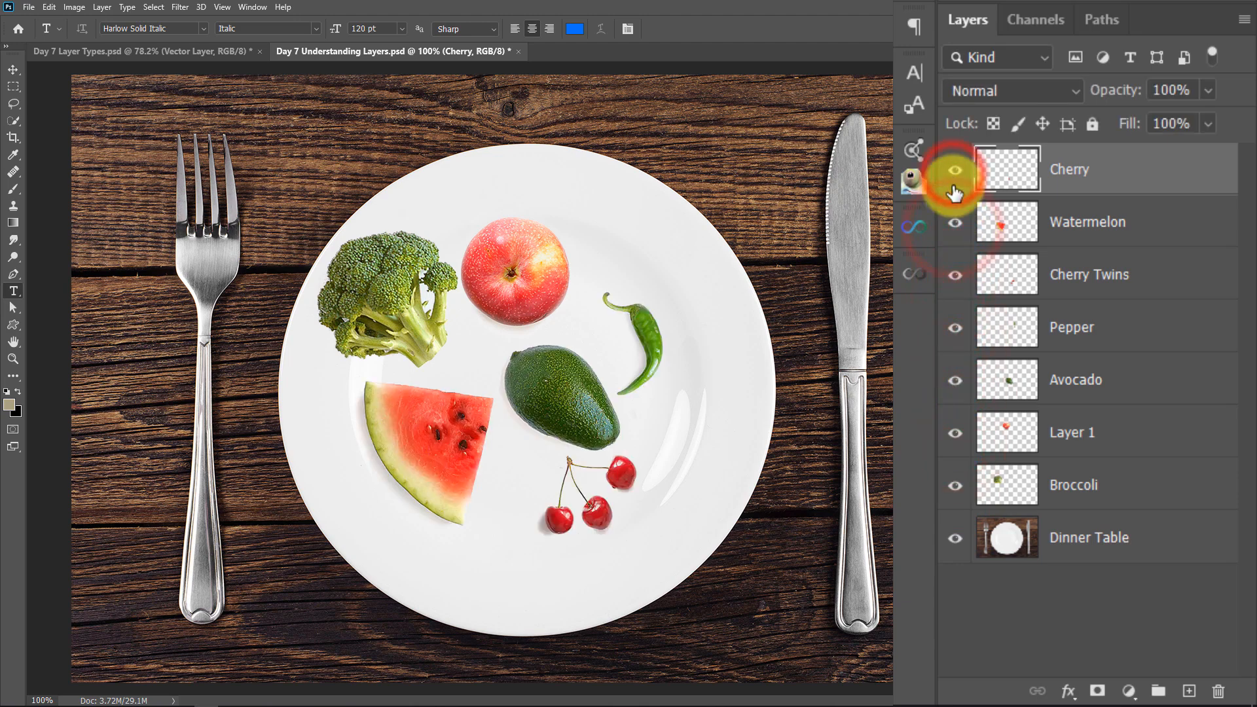
Toggle Pepper and Avocado off and on, and hide and reshow all layers above Dinner Table in continuous sweeps
click(955, 328)
click(955, 379)
click(955, 327)
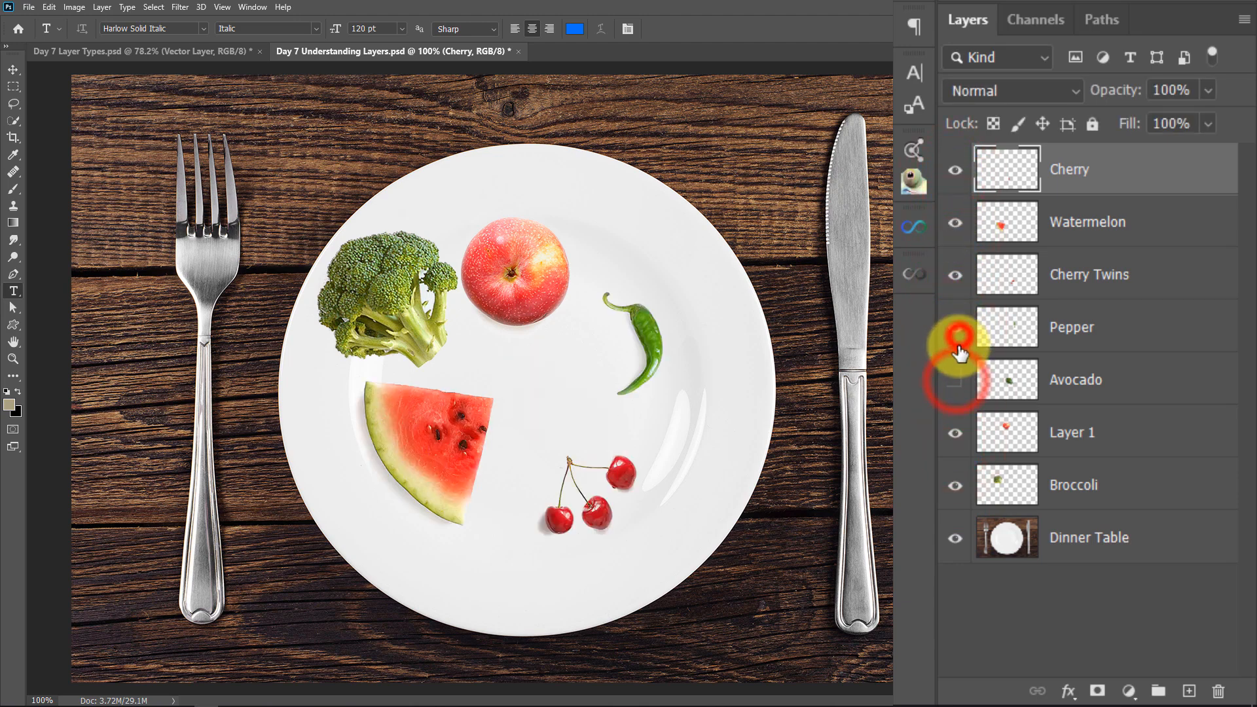
click(955, 380)
drag(955, 494, 952, 186)
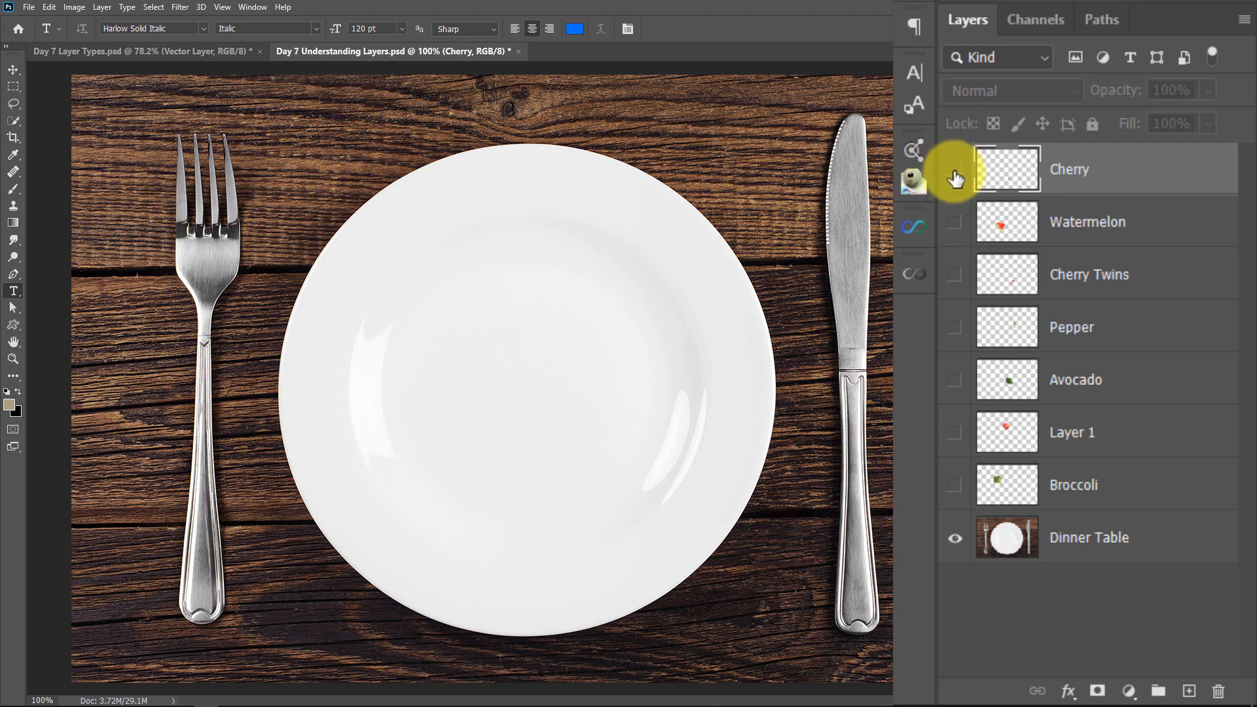
drag(955, 175, 954, 484)
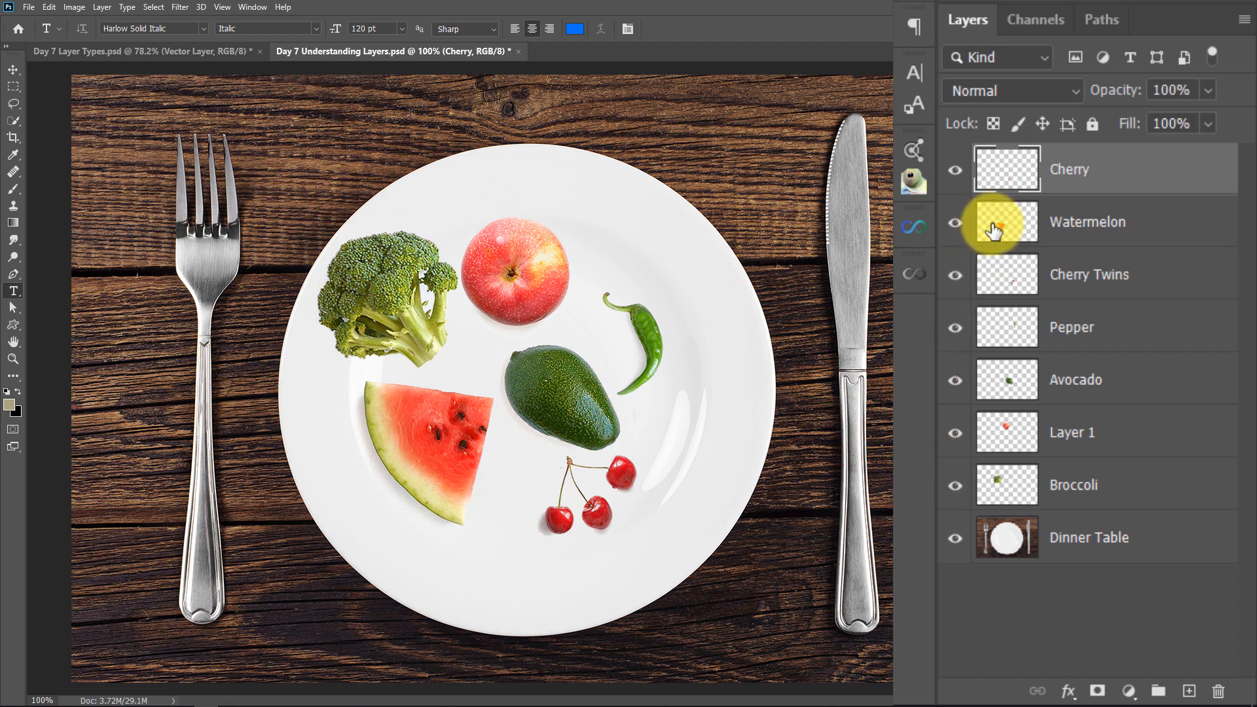
Isolate the Watermelon layer twice, briefly showing Cherry alongside it, and restore the visibility of all layers
alt+click(955, 224)
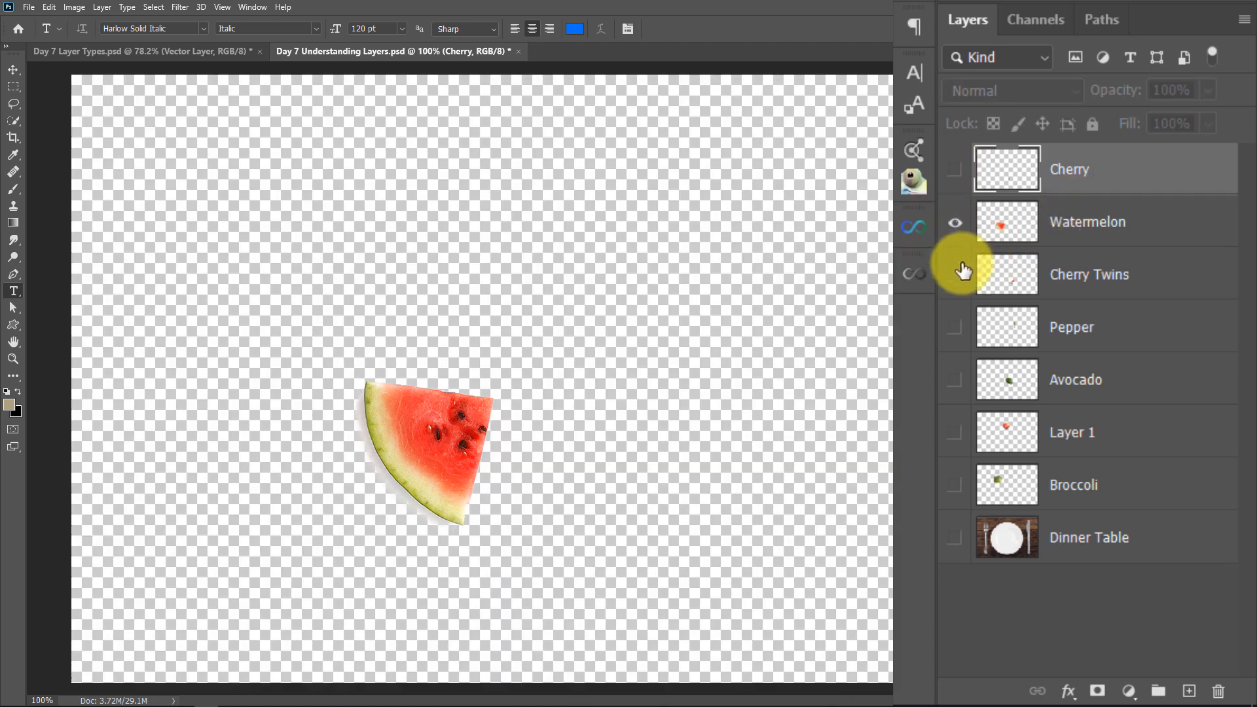
alt+click(957, 225)
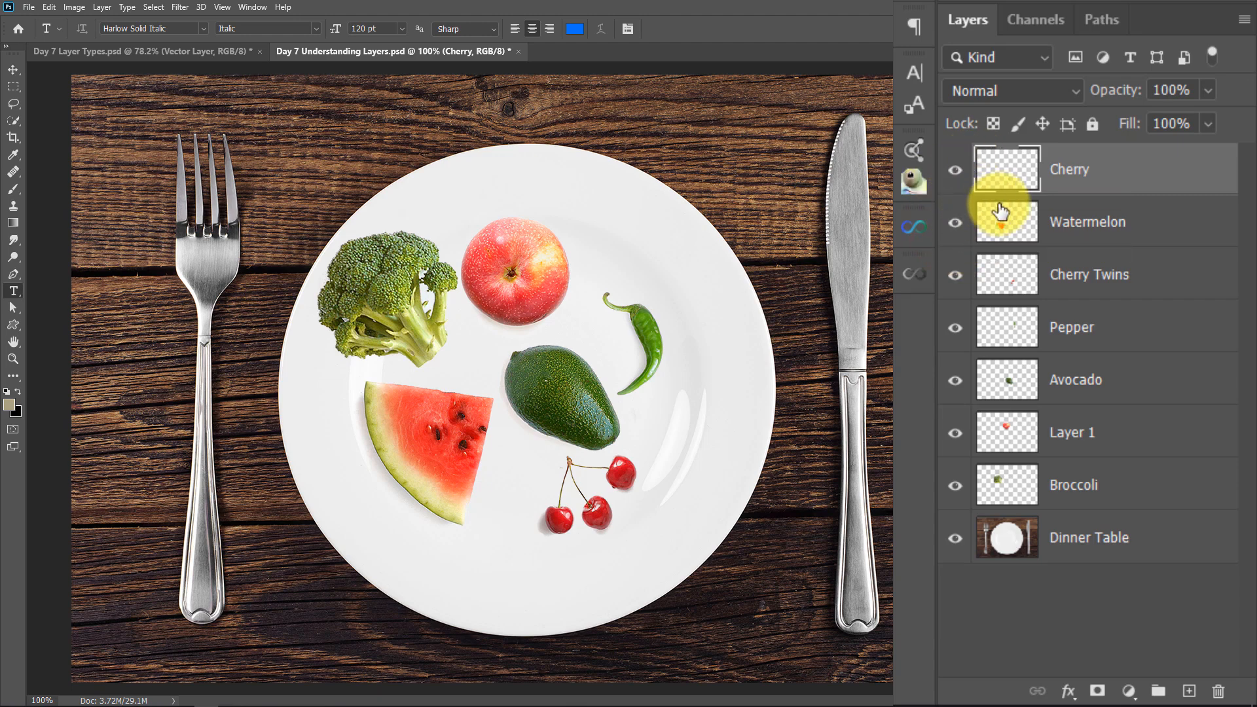
alt+click(955, 224)
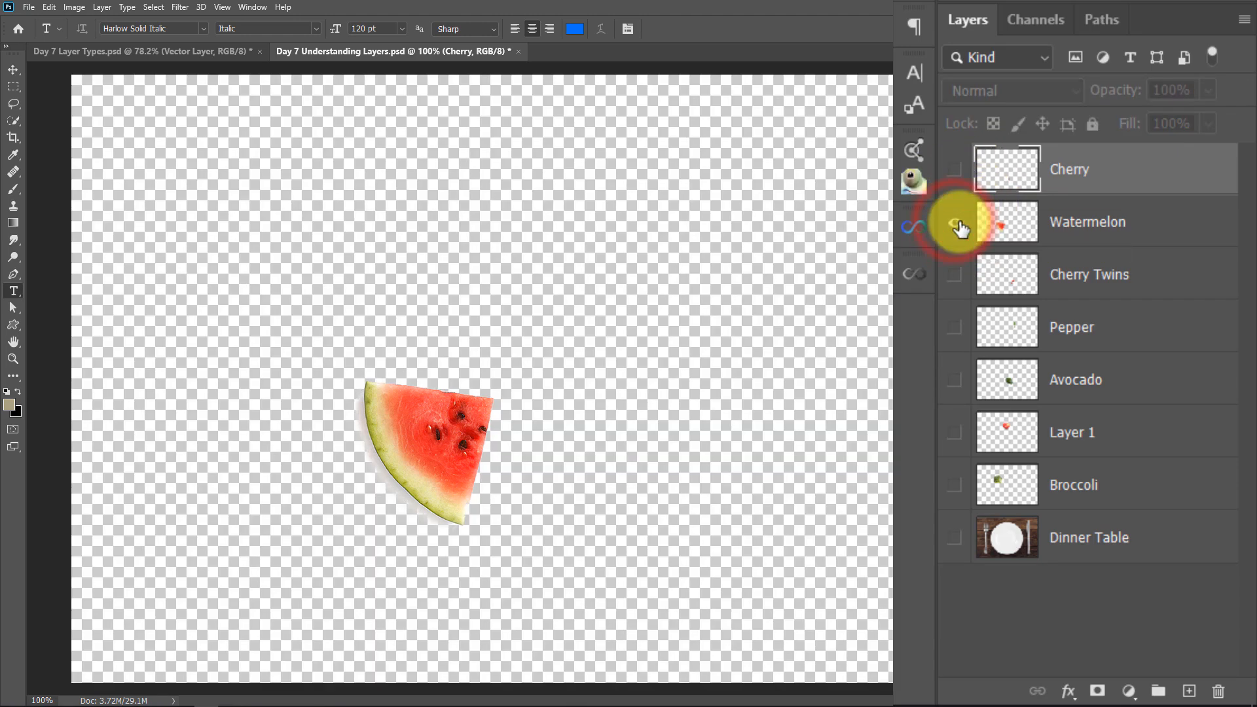
click(955, 171)
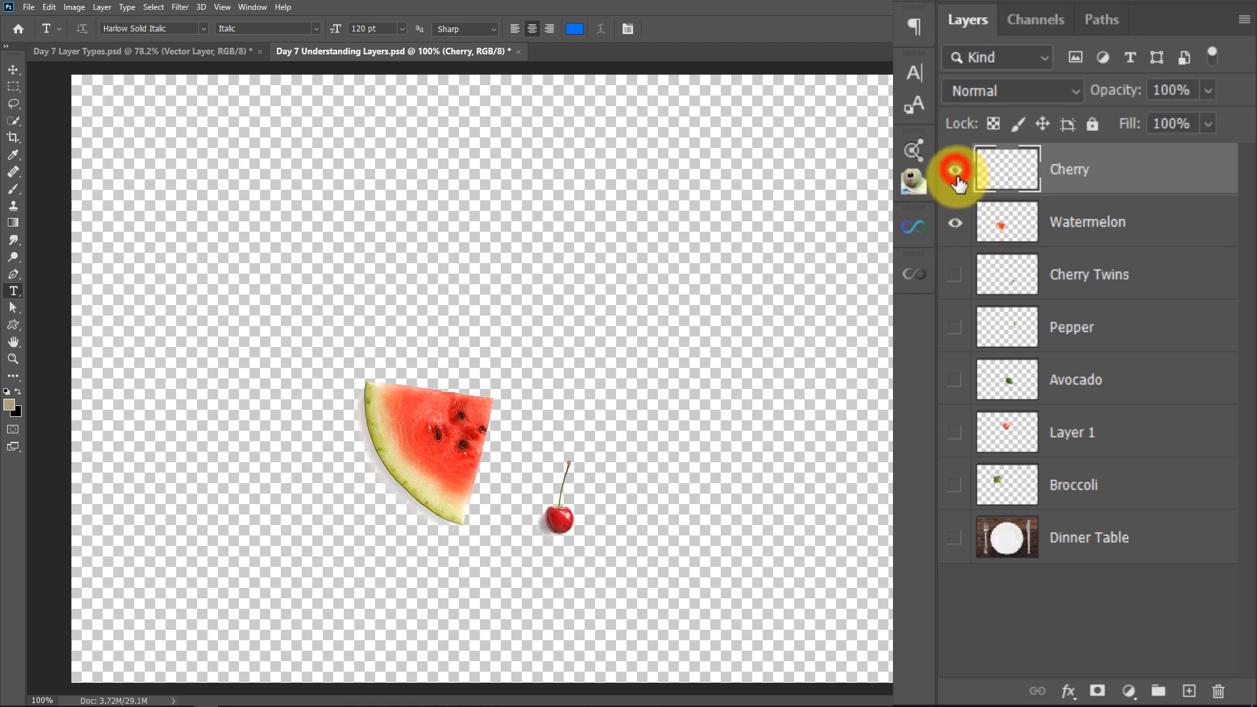
alt+click(955, 225)
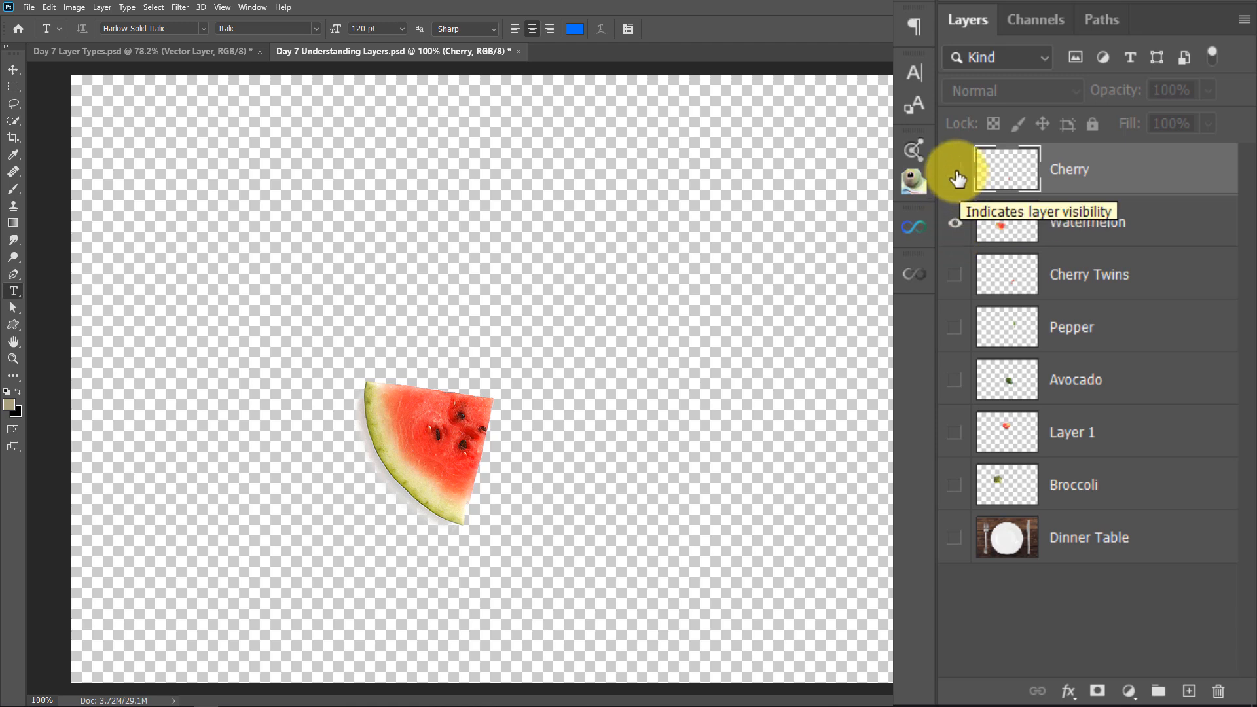
drag(959, 176, 949, 527)
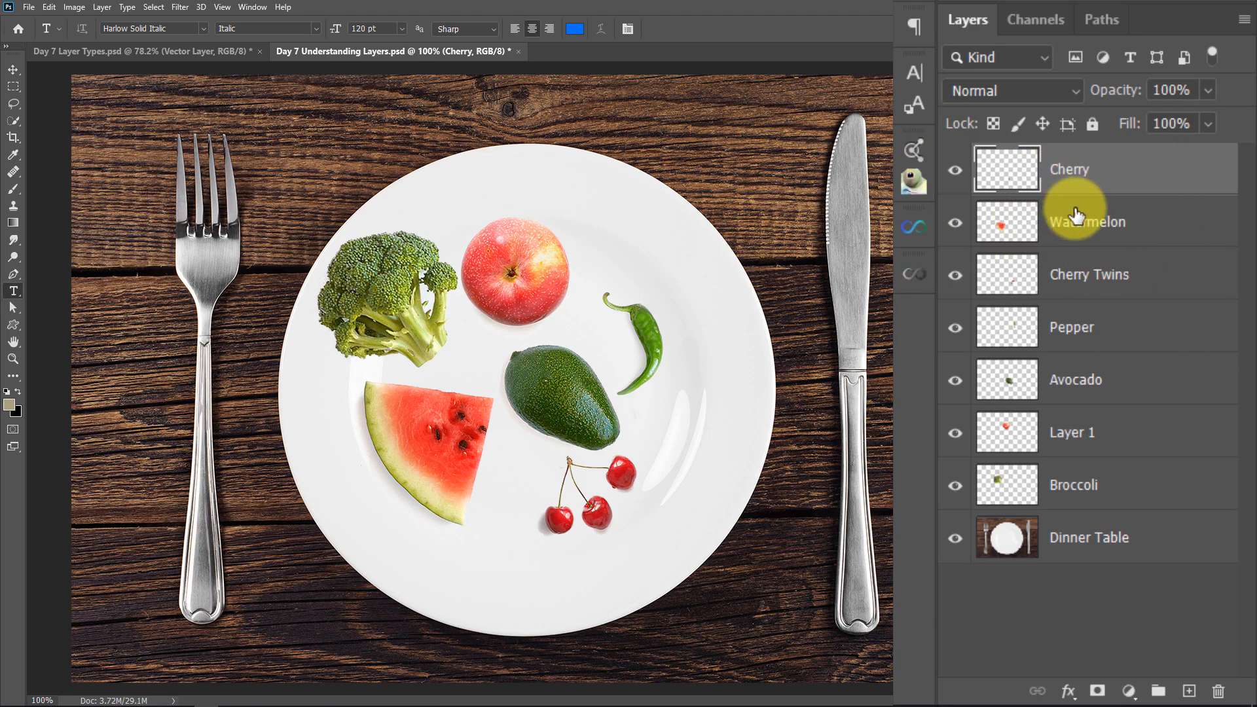
Make Cherry Twins the active layer and toggle the visibility of Cherry Twins and Cherry off and on
click(1110, 188)
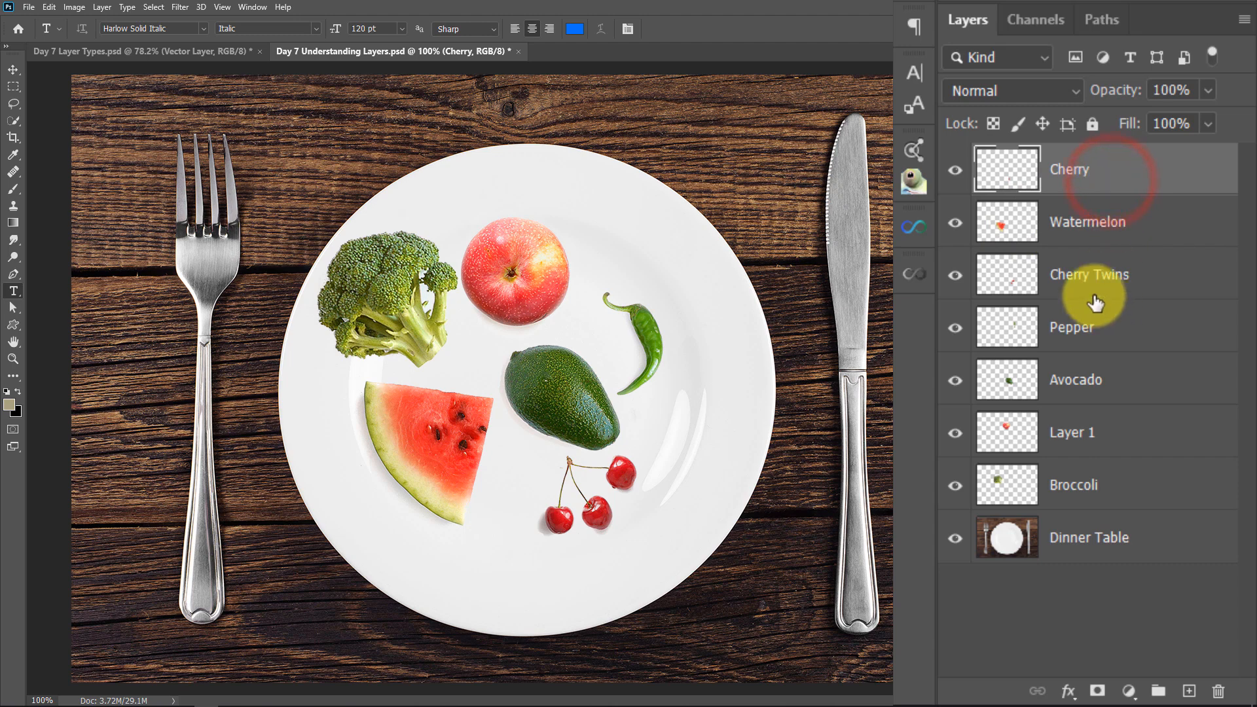
click(1082, 268)
click(956, 278)
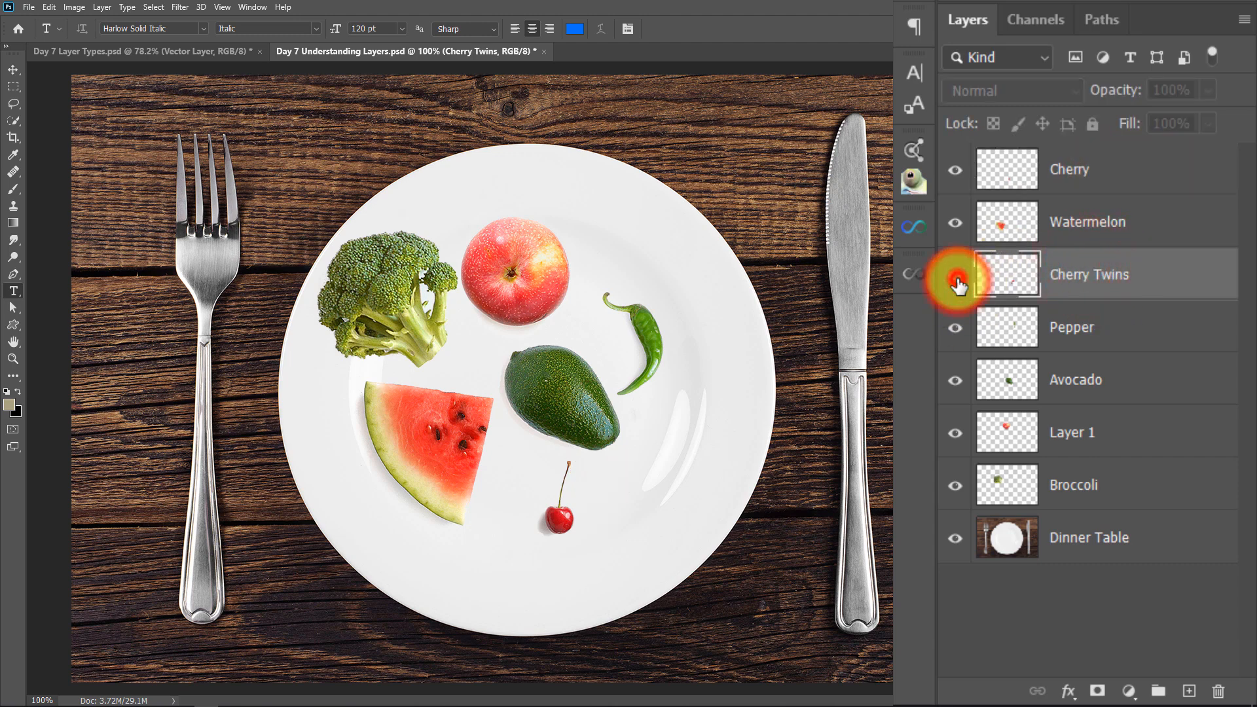
click(956, 276)
click(955, 276)
click(956, 277)
click(954, 171)
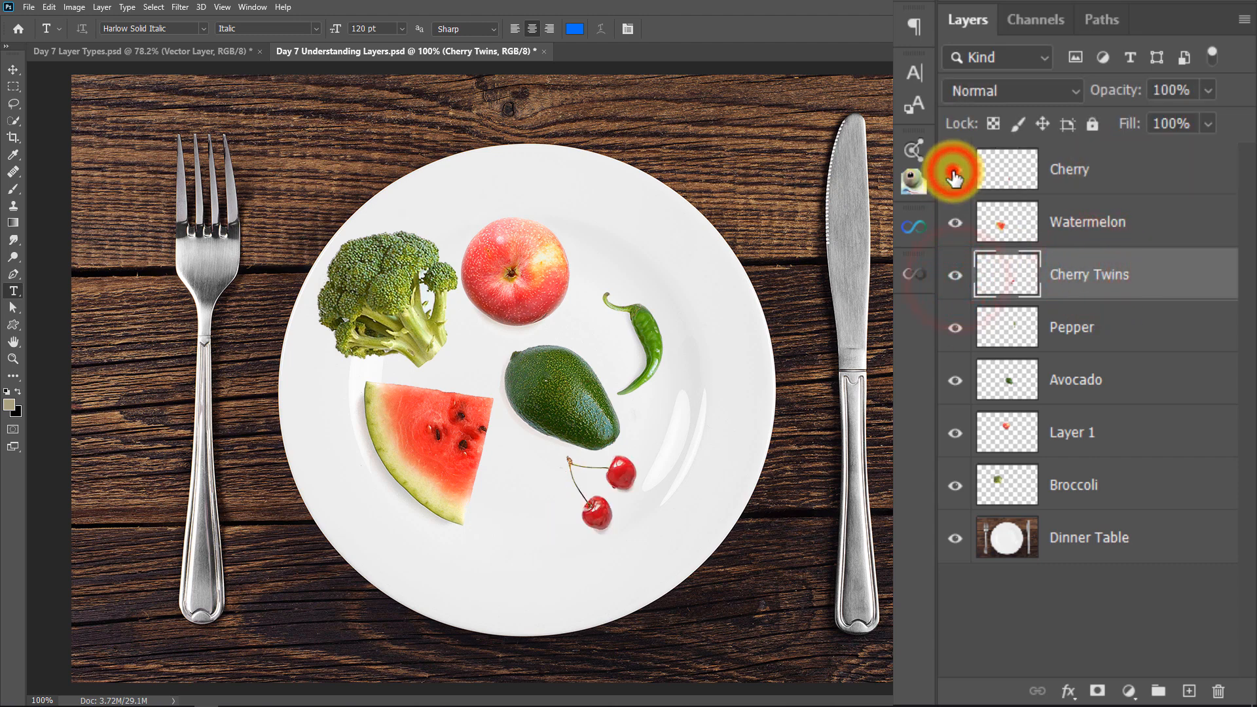
click(954, 171)
click(955, 171)
click(954, 172)
Move the Cherry layer directly below Watermelon, and move Cherry Twins directly above Dinner Table
click(1095, 171)
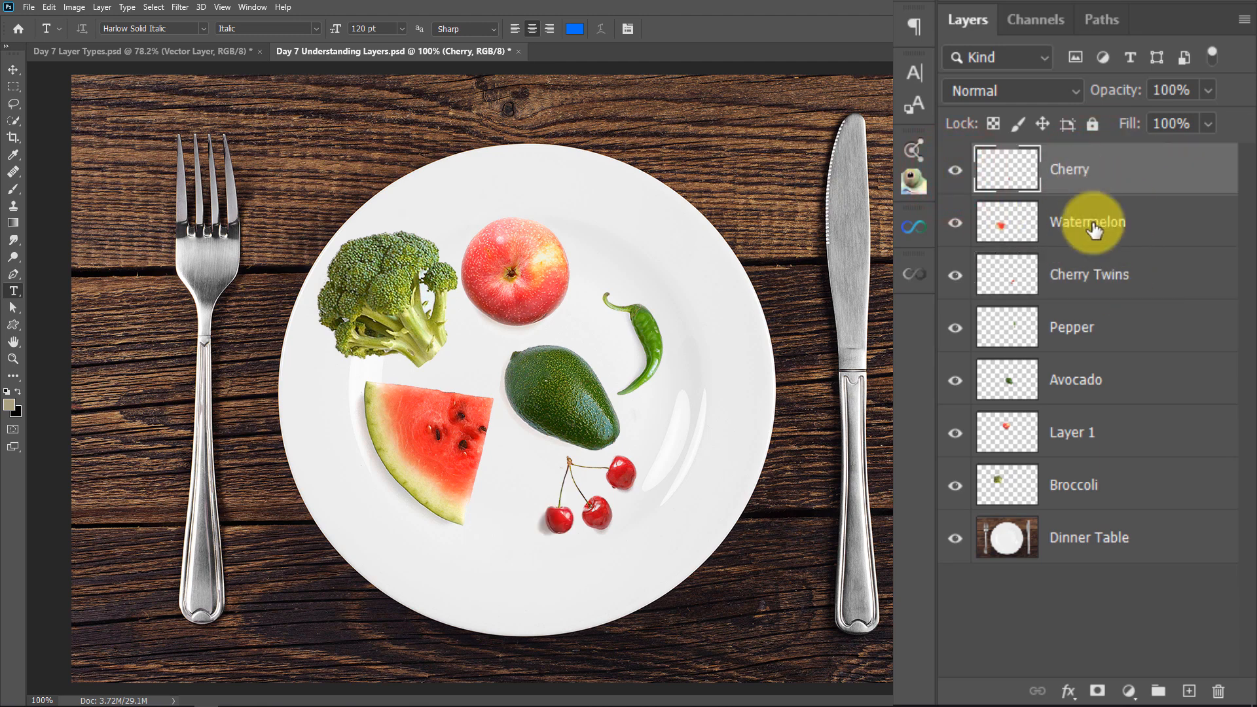
drag(1107, 174, 1106, 243)
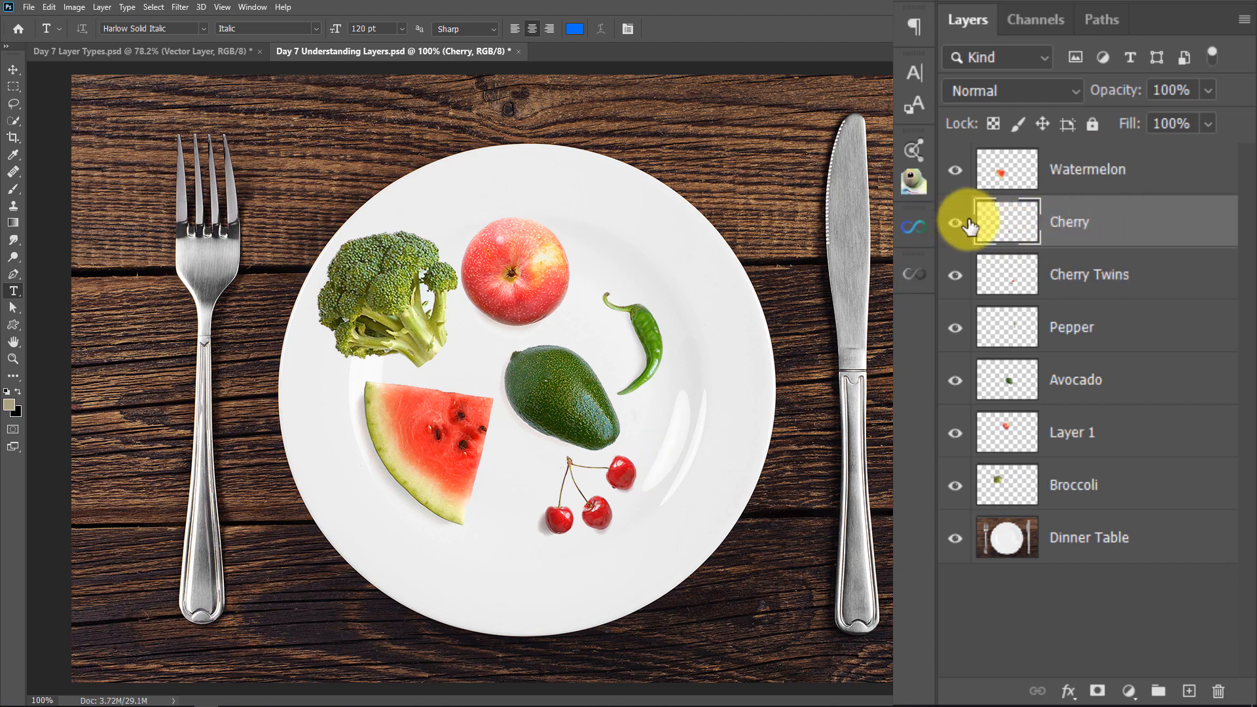
drag(1012, 267, 1020, 498)
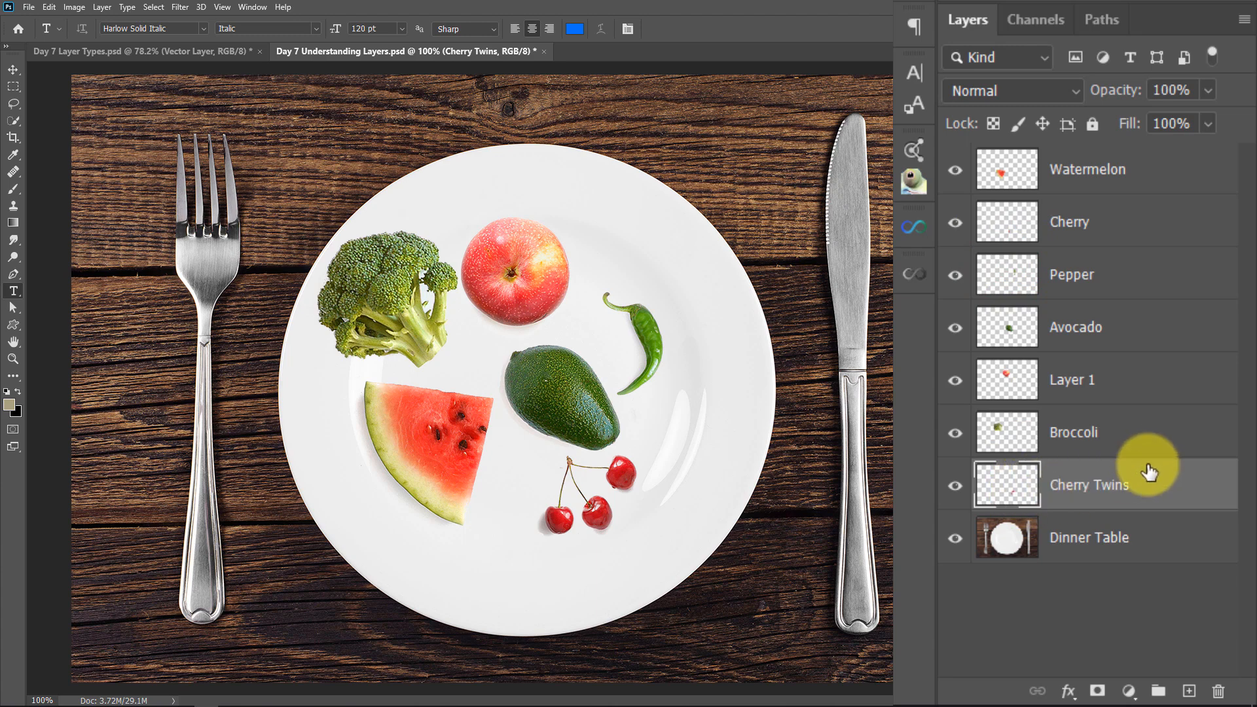
Move Cherry Twins back up to sit above Pepper, and place the Cherry layer directly below Cherry Twins
drag(1149, 471, 1009, 237)
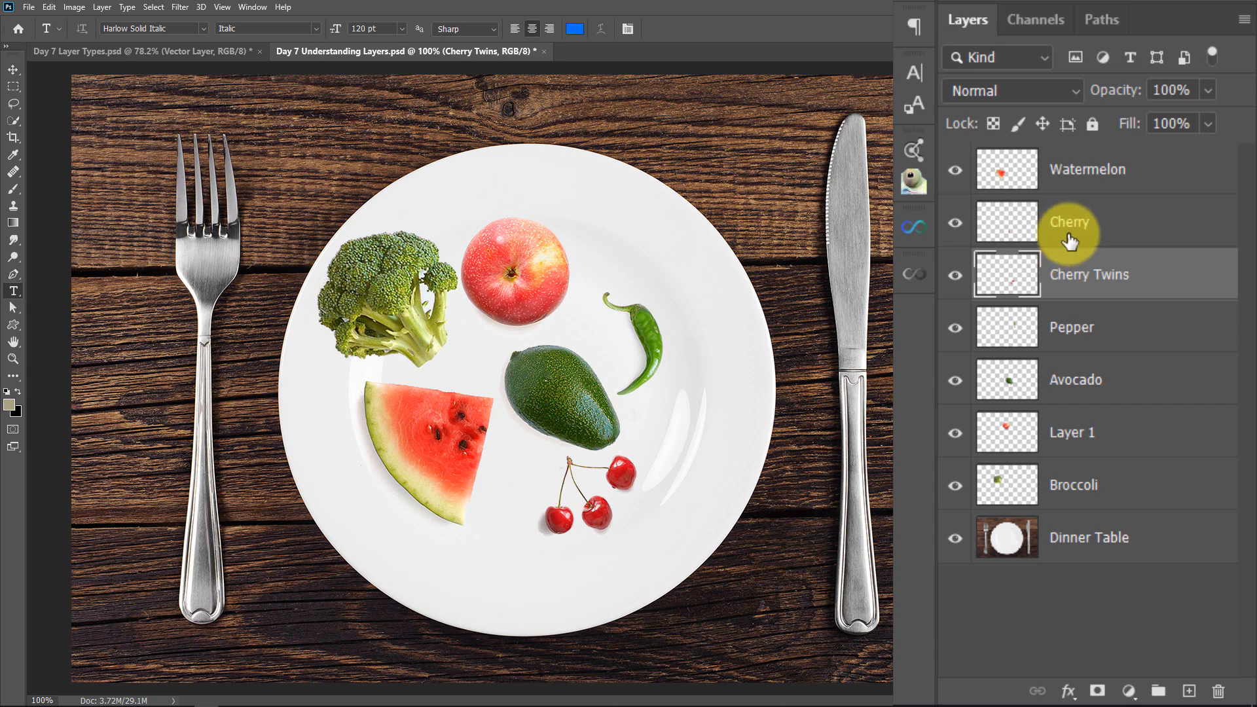
drag(1077, 237, 1112, 295)
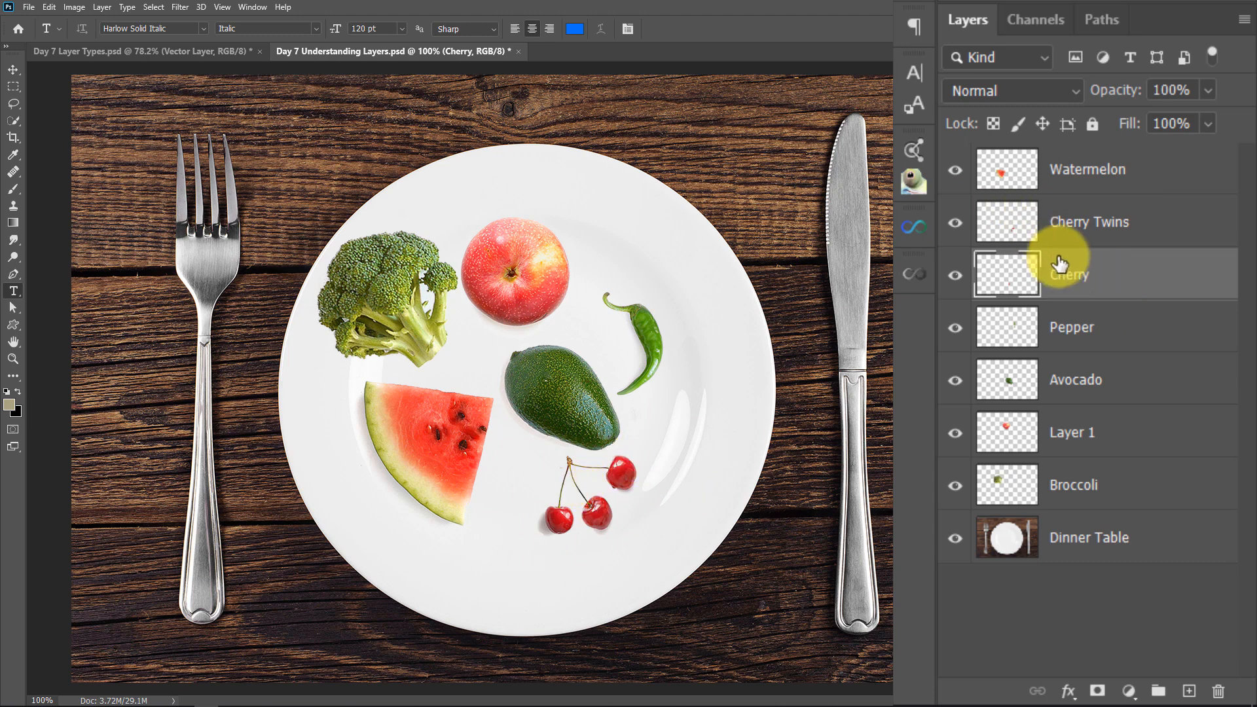
Move the Cherry layer directly above Cherry Twins and activate the Move tool
drag(1103, 274, 1106, 200)
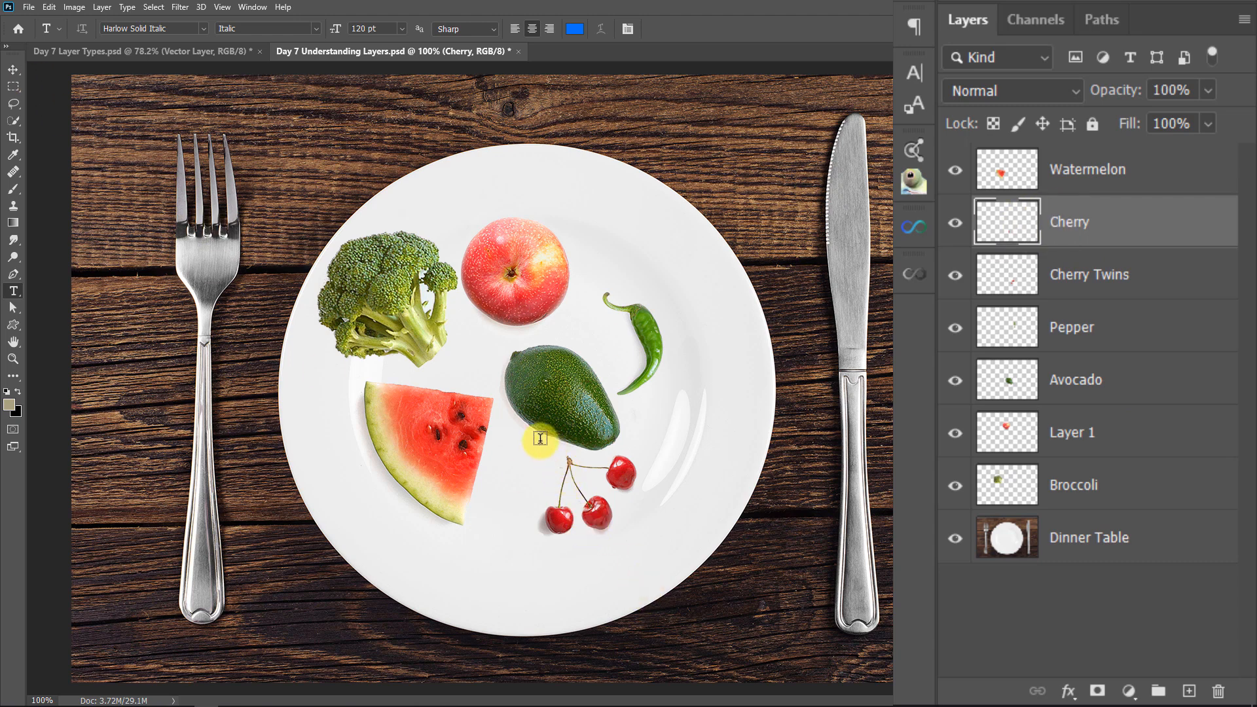
key(v)
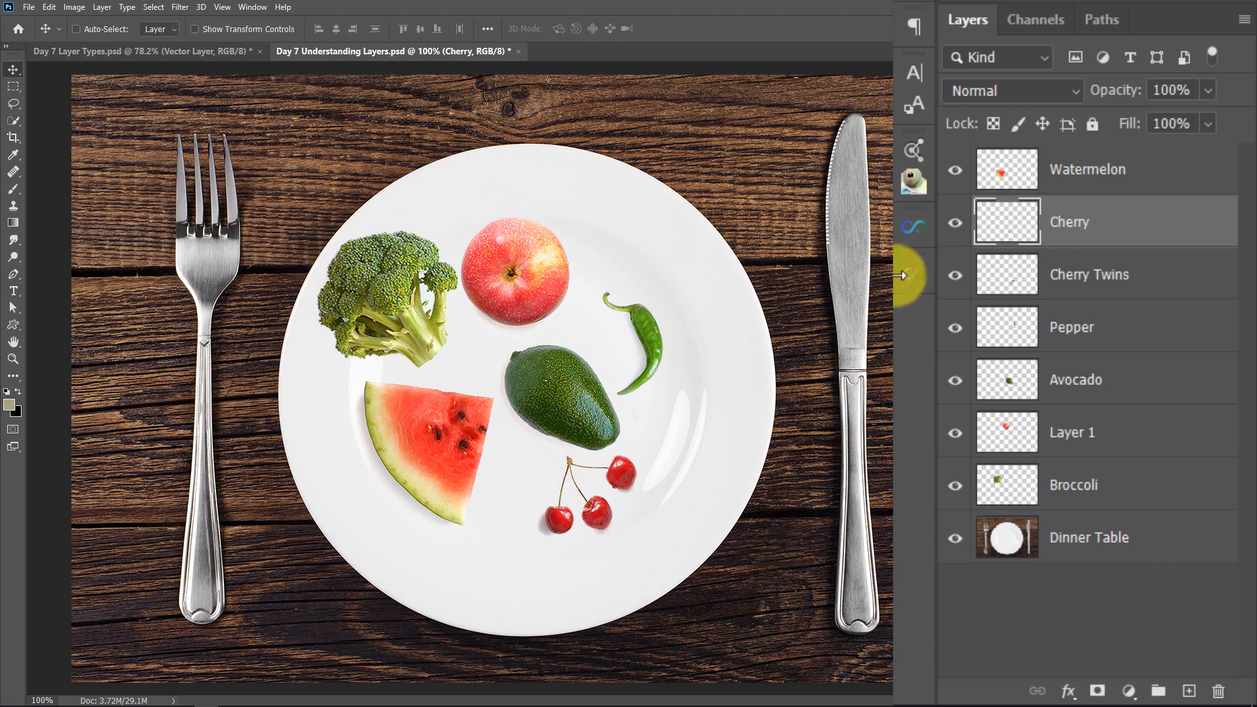
click(1147, 205)
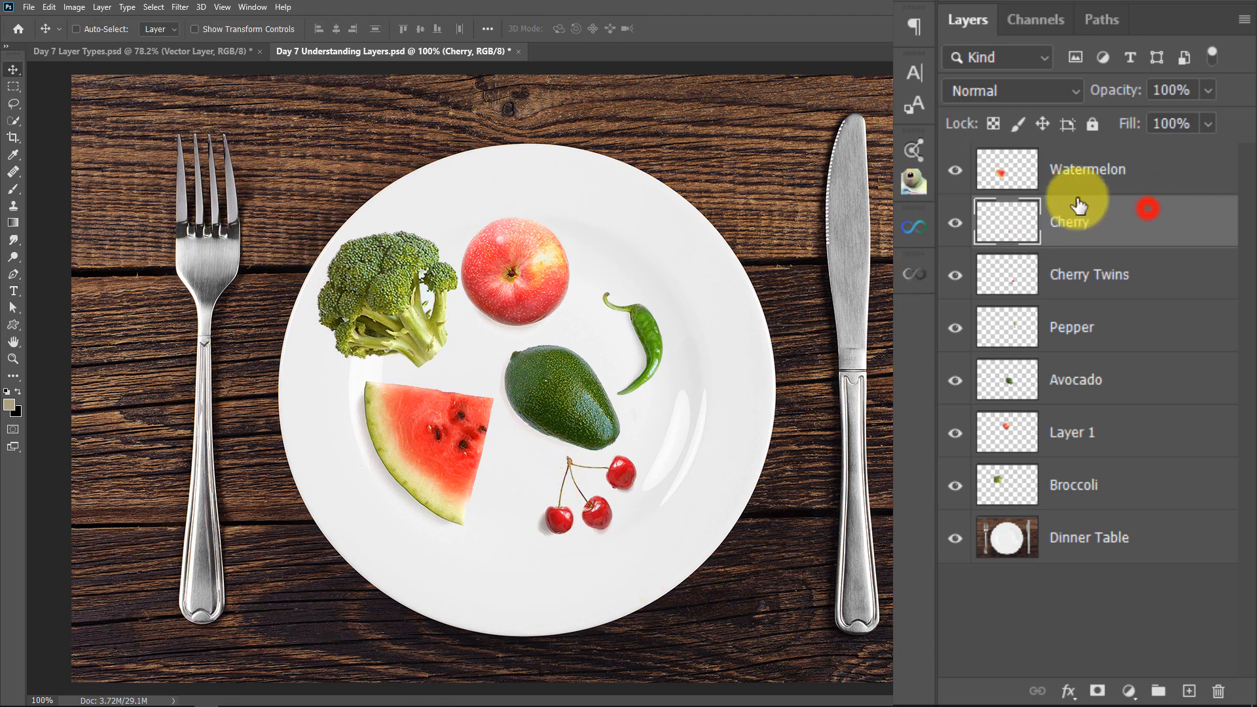
click(16, 103)
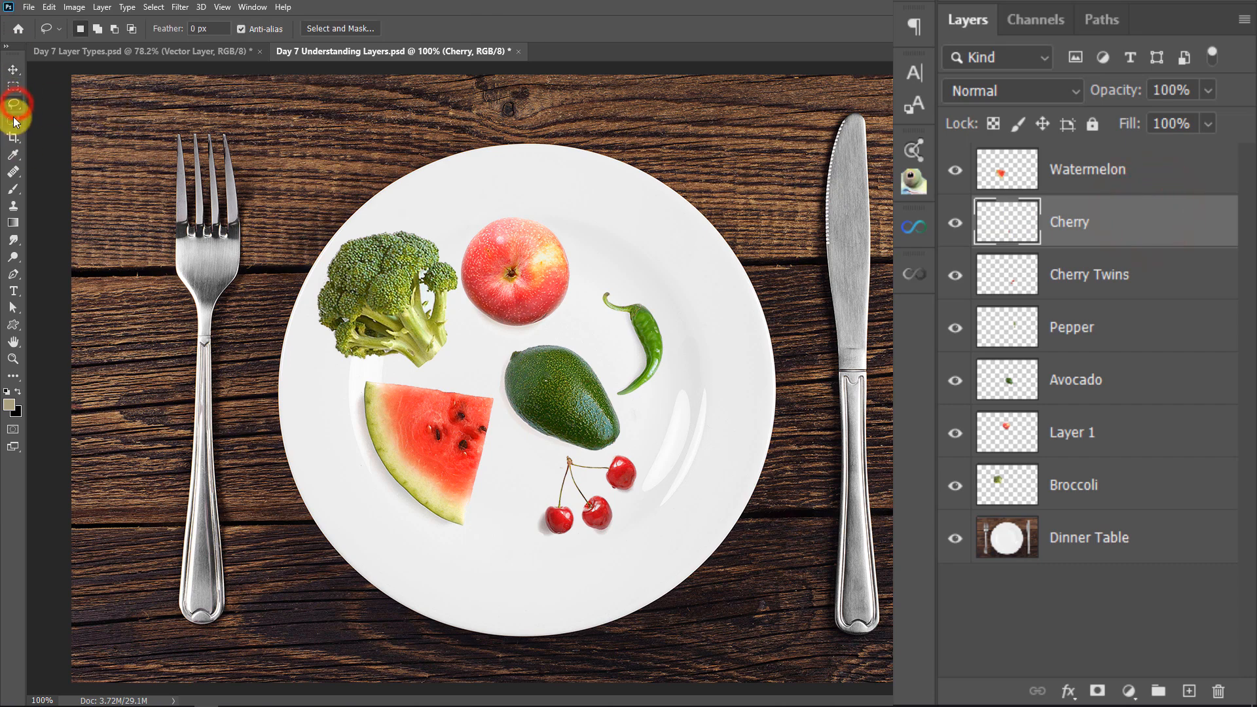
click(13, 70)
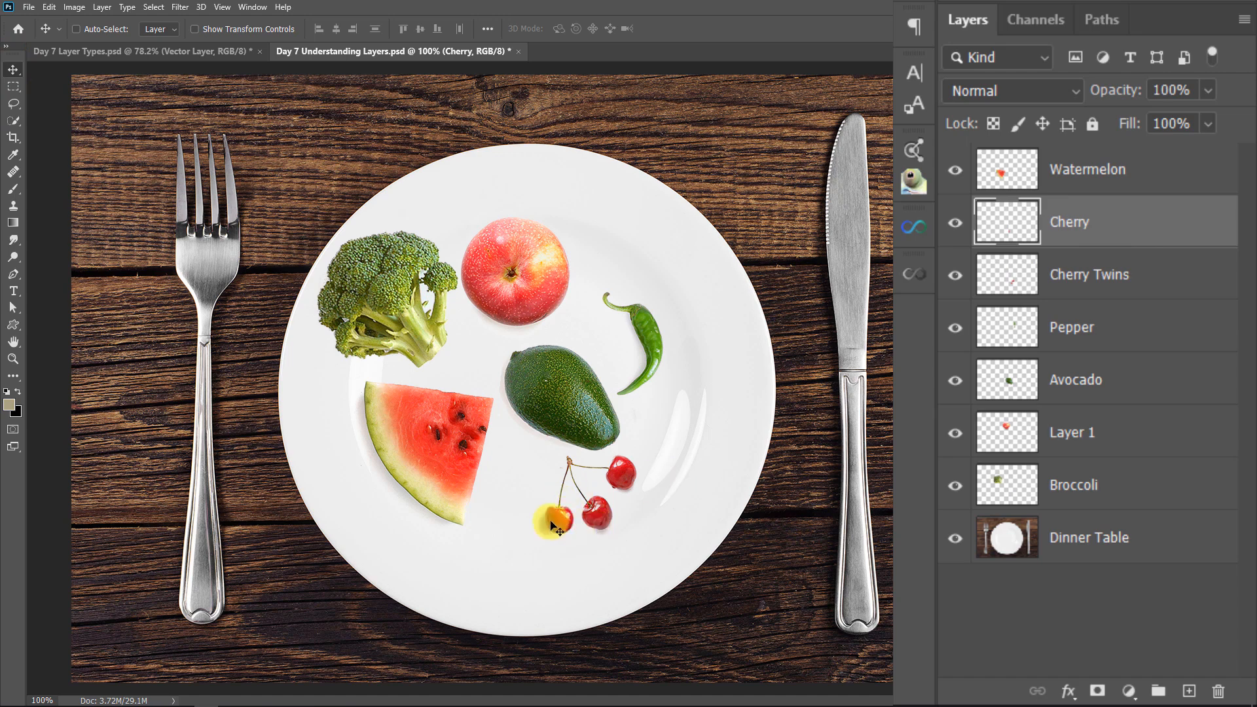
Move the single cherry around the plate and onto the apple, and bring it back down beside the paired cherries
drag(560, 523, 391, 576)
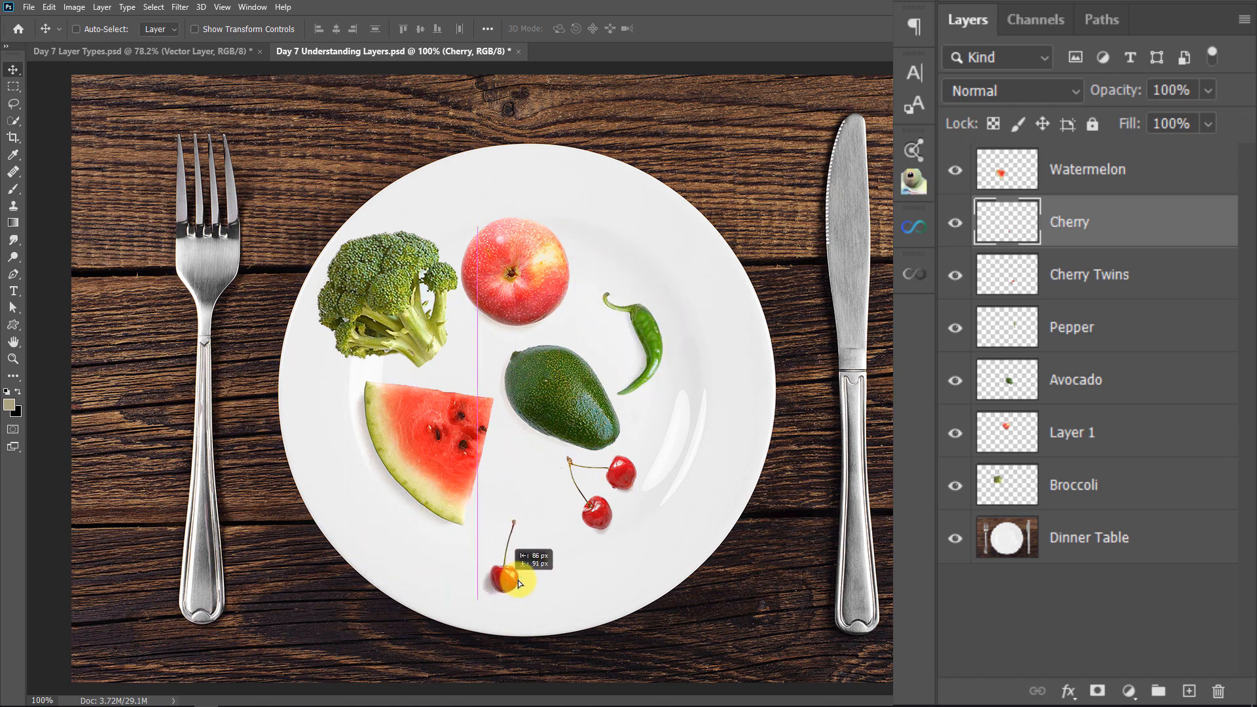
drag(517, 580, 509, 280)
key(ctrl+h)
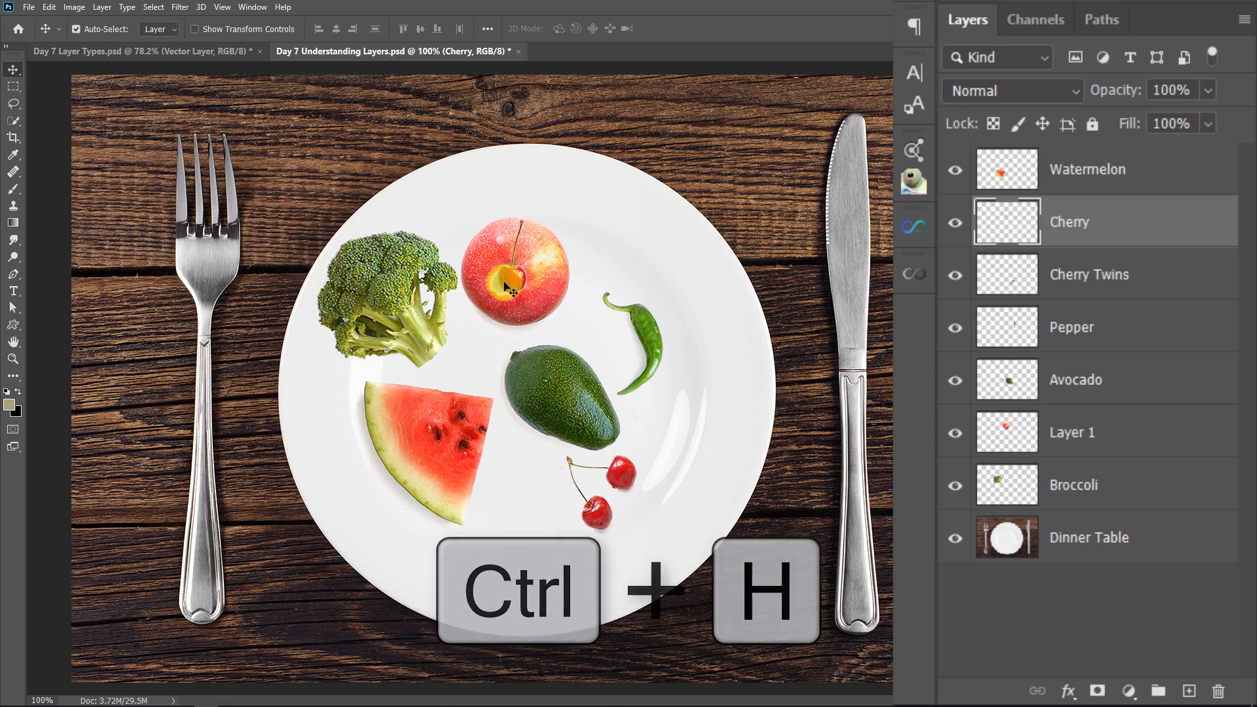
drag(515, 290, 516, 526)
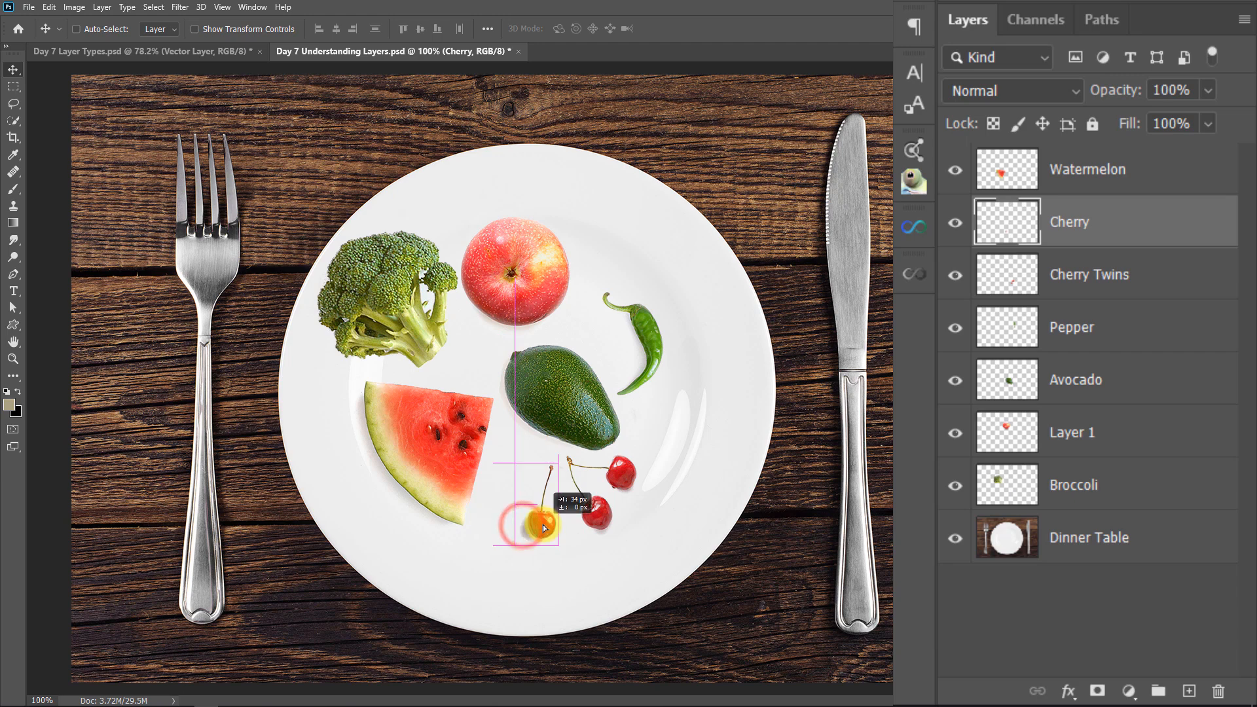
Switch the display of Extras off and back on
click(223, 7)
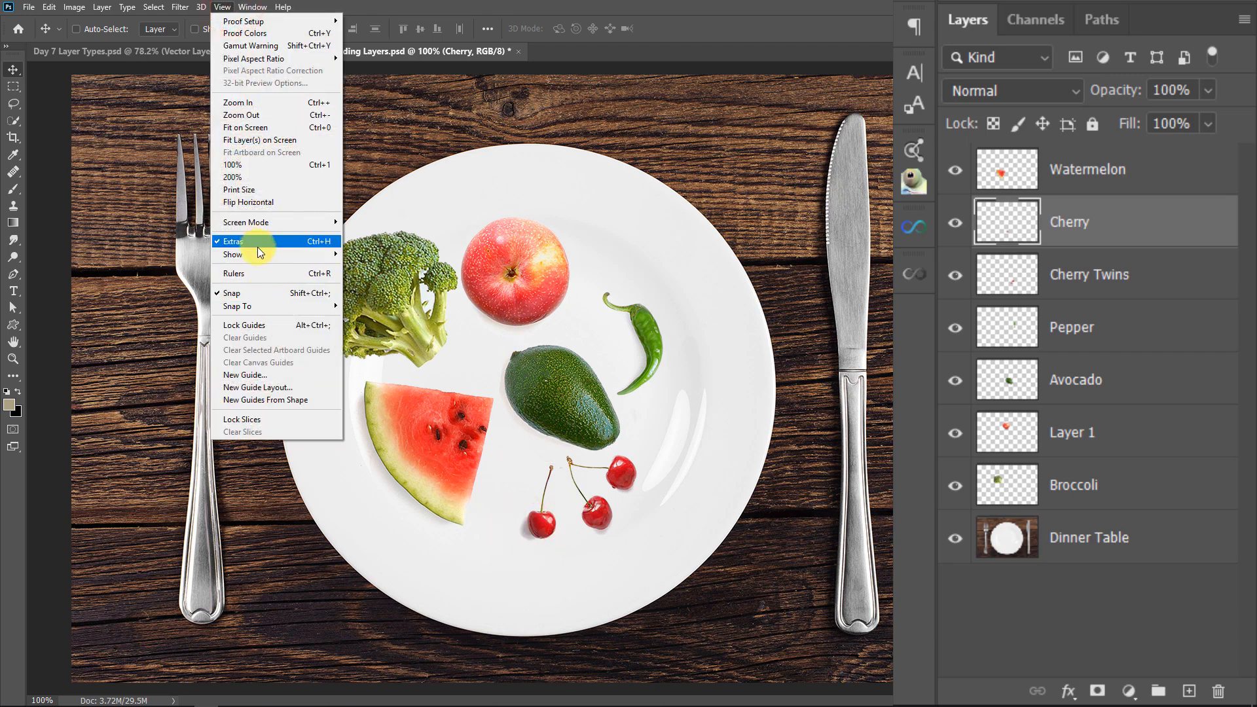
click(217, 244)
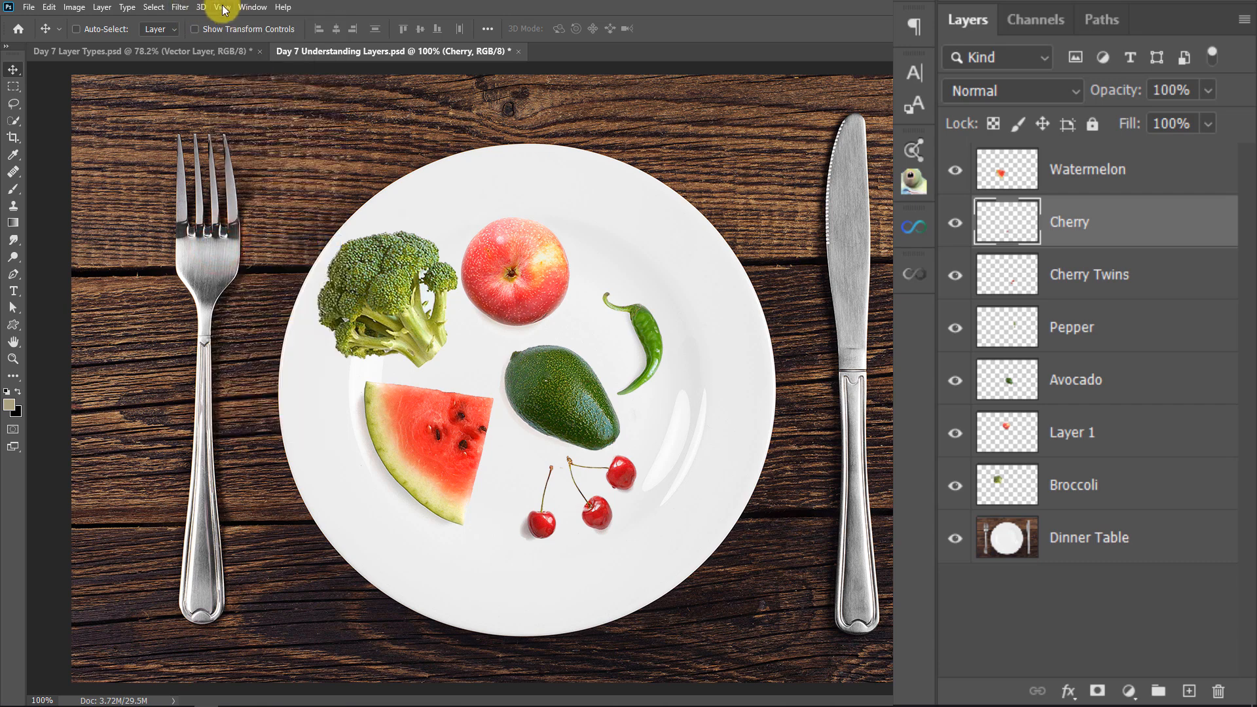
click(222, 8)
click(238, 240)
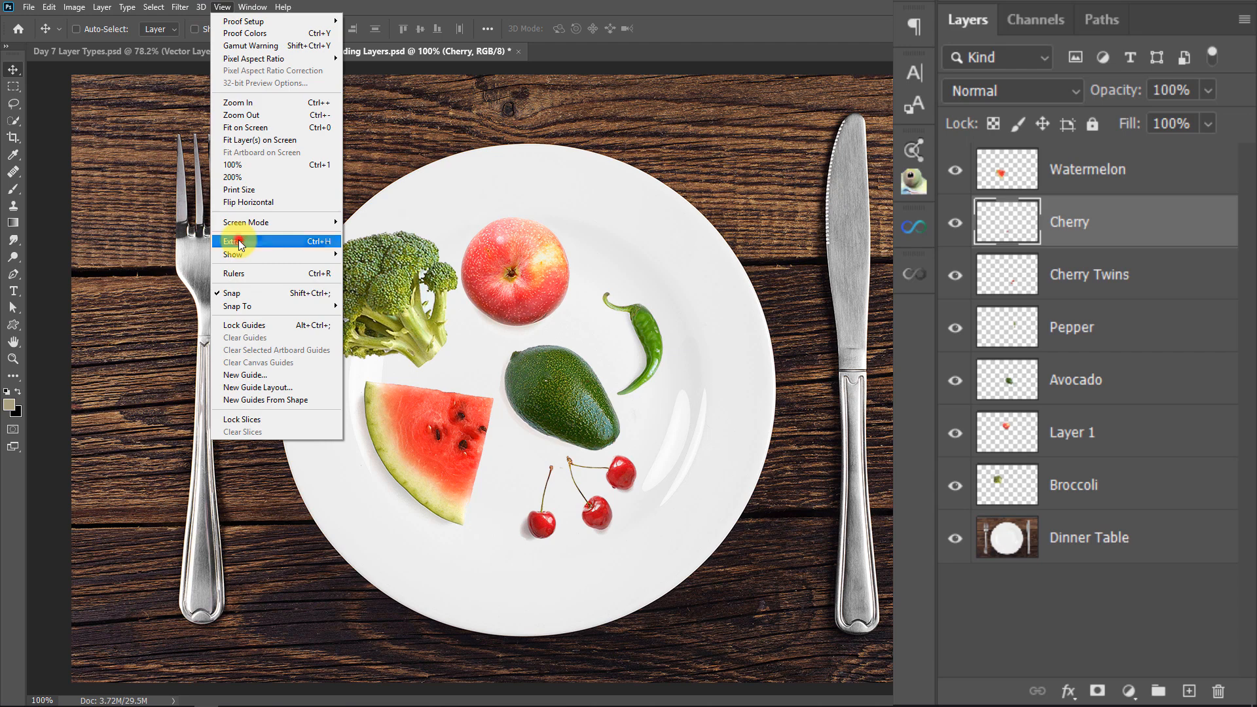
Move the cherry onto the avocado and reorder the stack so the Cherry layer sits directly above Watermelon
drag(554, 501, 548, 406)
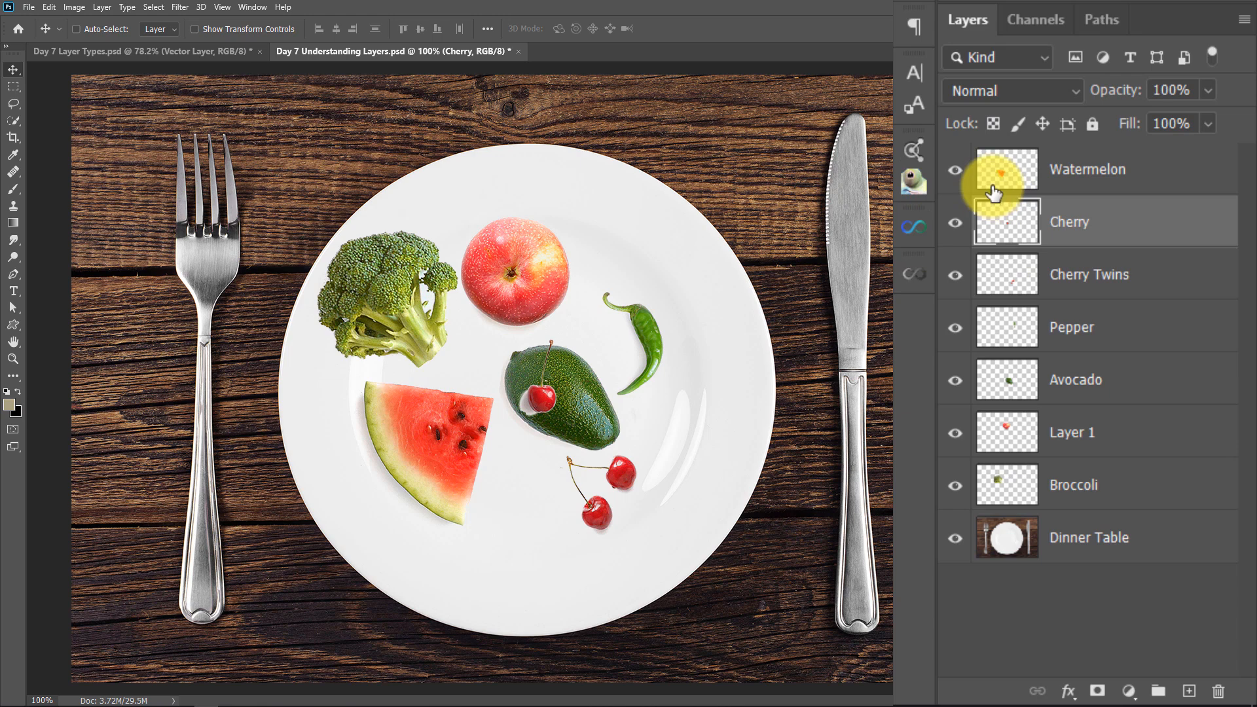
drag(1083, 171, 1145, 247)
click(1161, 174)
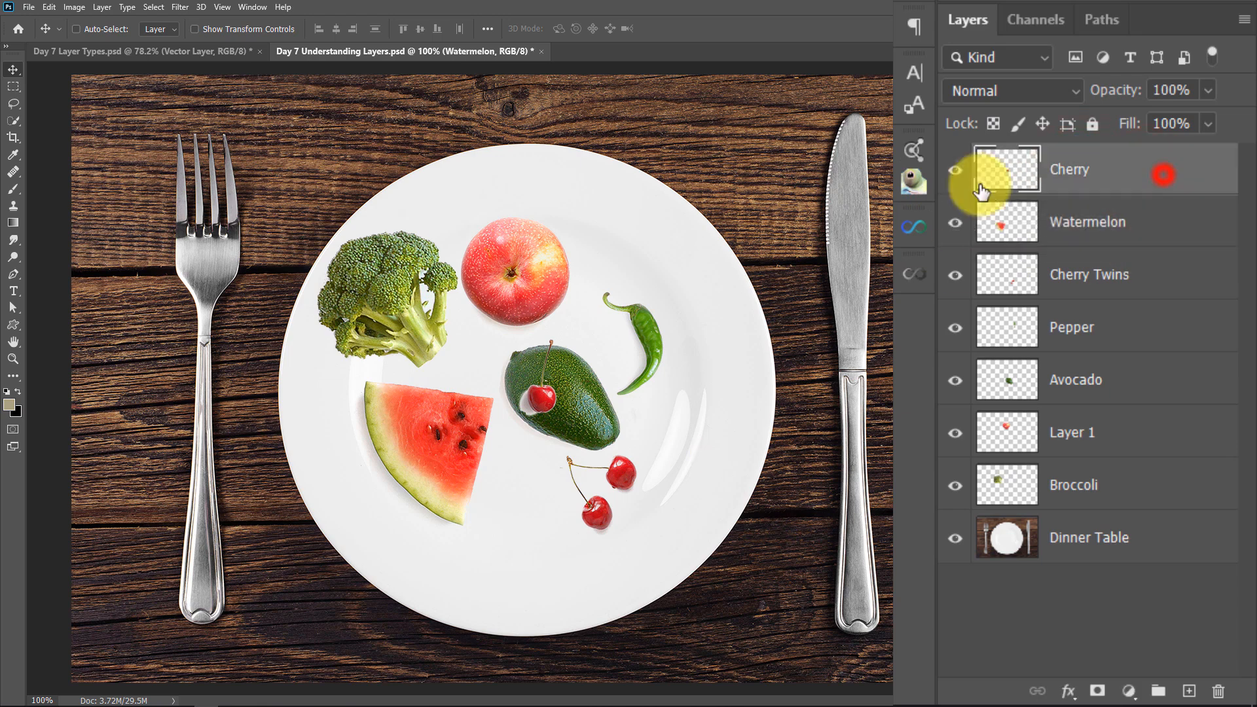
Move the Cherry layer down the stack to directly below Avocado
mouse_move(528, 393)
mouse_down()
mouse_move(398, 519)
mouse_move(411, 497)
mouse_move(520, 453)
mouse_move(454, 367)
mouse_move(551, 368)
mouse_move(438, 419)
mouse_move(543, 385)
mouse_move(525, 391)
mouse_up()
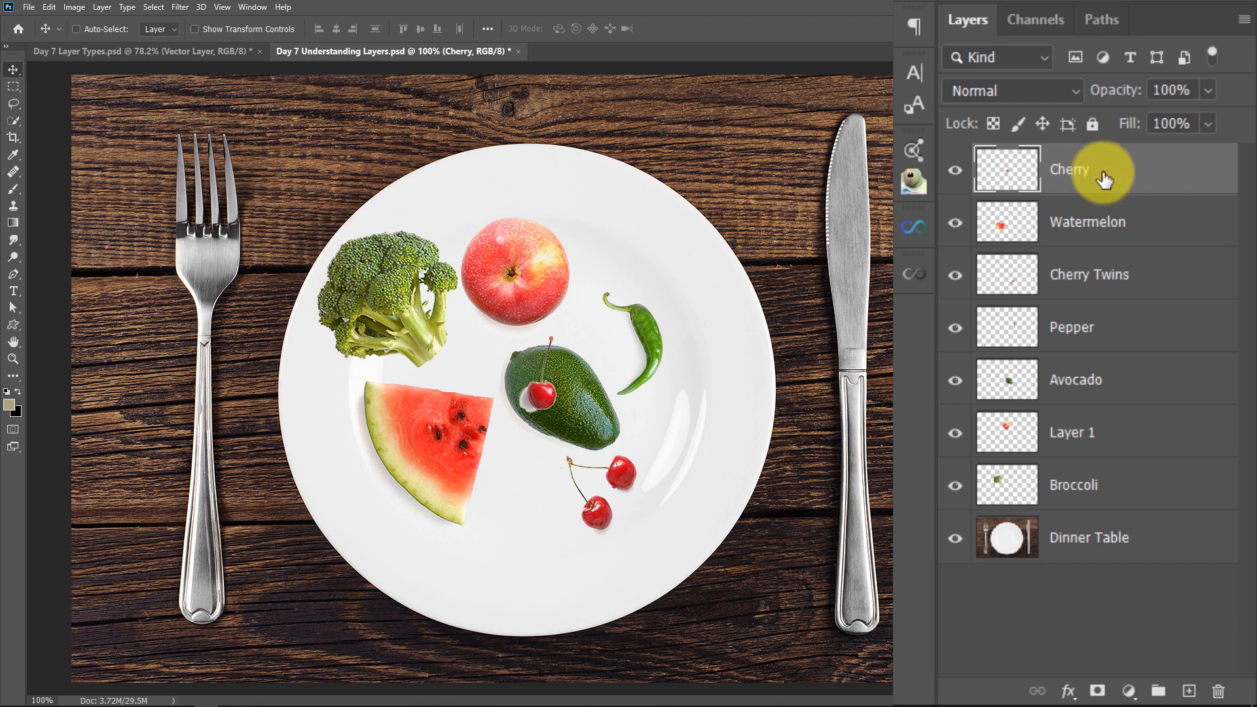
drag(1113, 173, 1060, 216)
drag(1177, 232, 1160, 415)
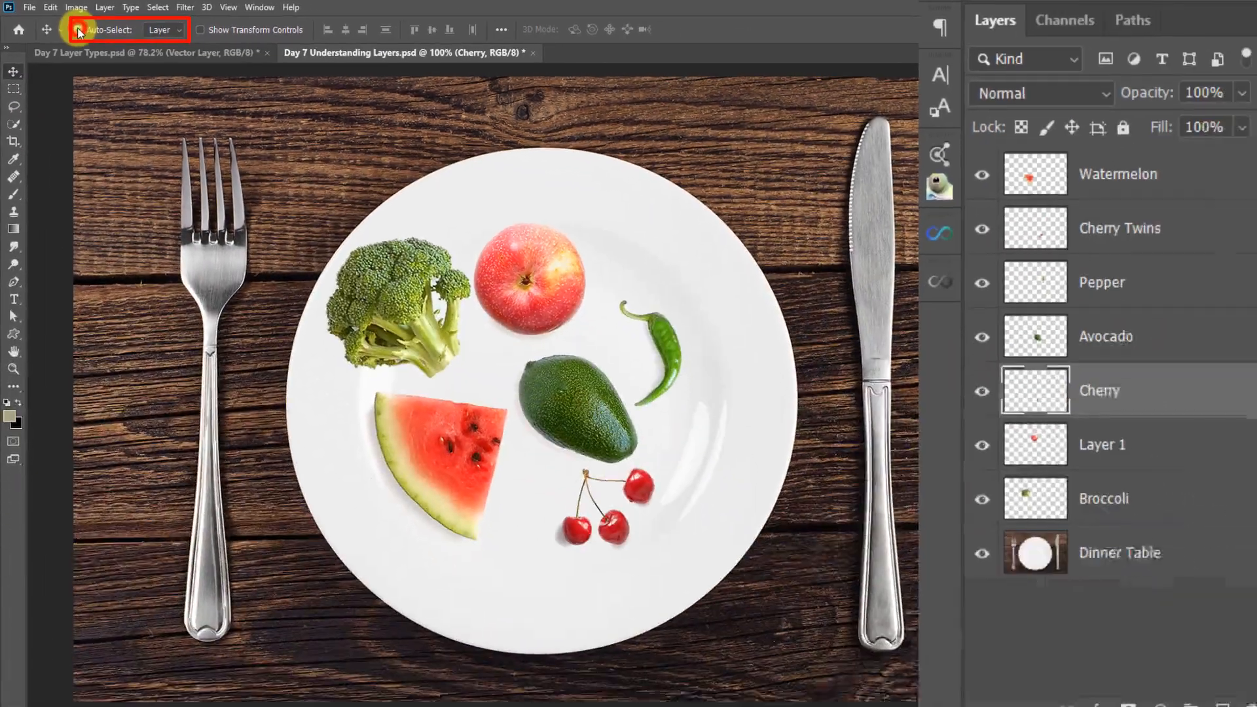
Turn on Auto-Select for layers, make Broccoli active by picking it on the canvas, and turn Auto-Select off again
click(215, 83)
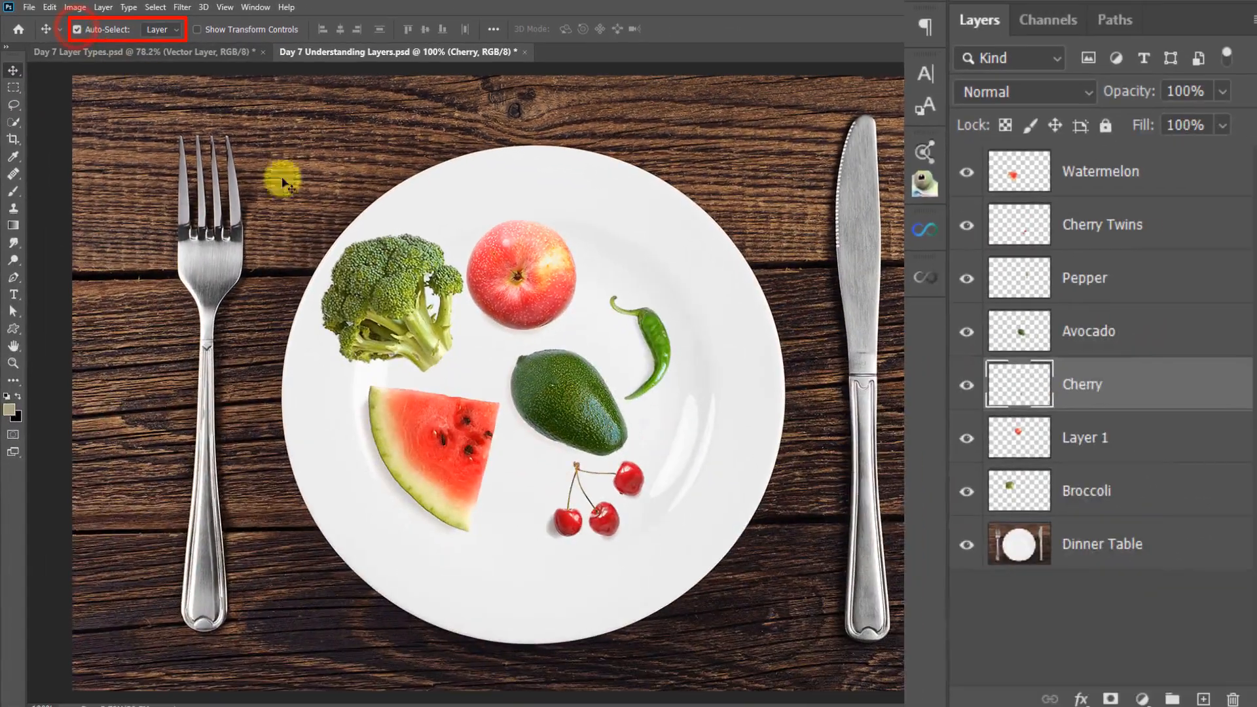
click(404, 288)
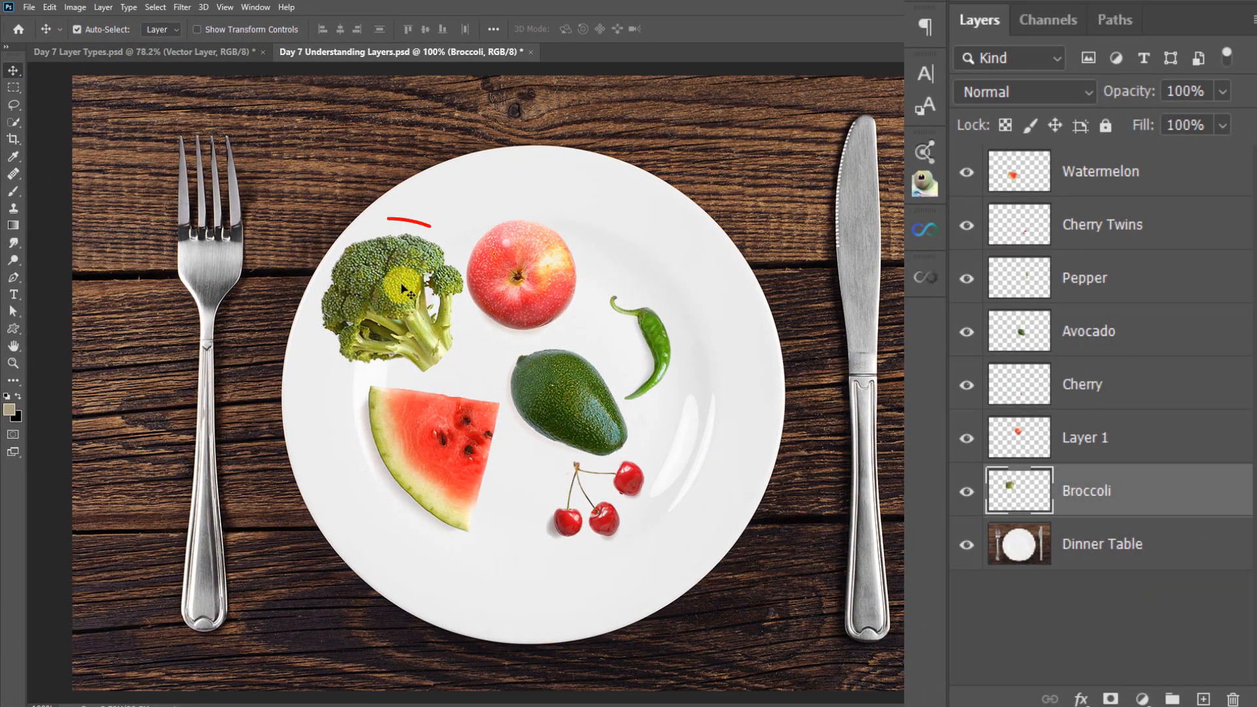
mouse_move(396, 275)
mouse_down()
mouse_move(406, 307)
mouse_move(402, 265)
mouse_move(396, 280)
mouse_up()
click(78, 30)
Temporarily enable Auto-Select to make Dinner Table the active layer by picking it on the canvas
key(ctrl)
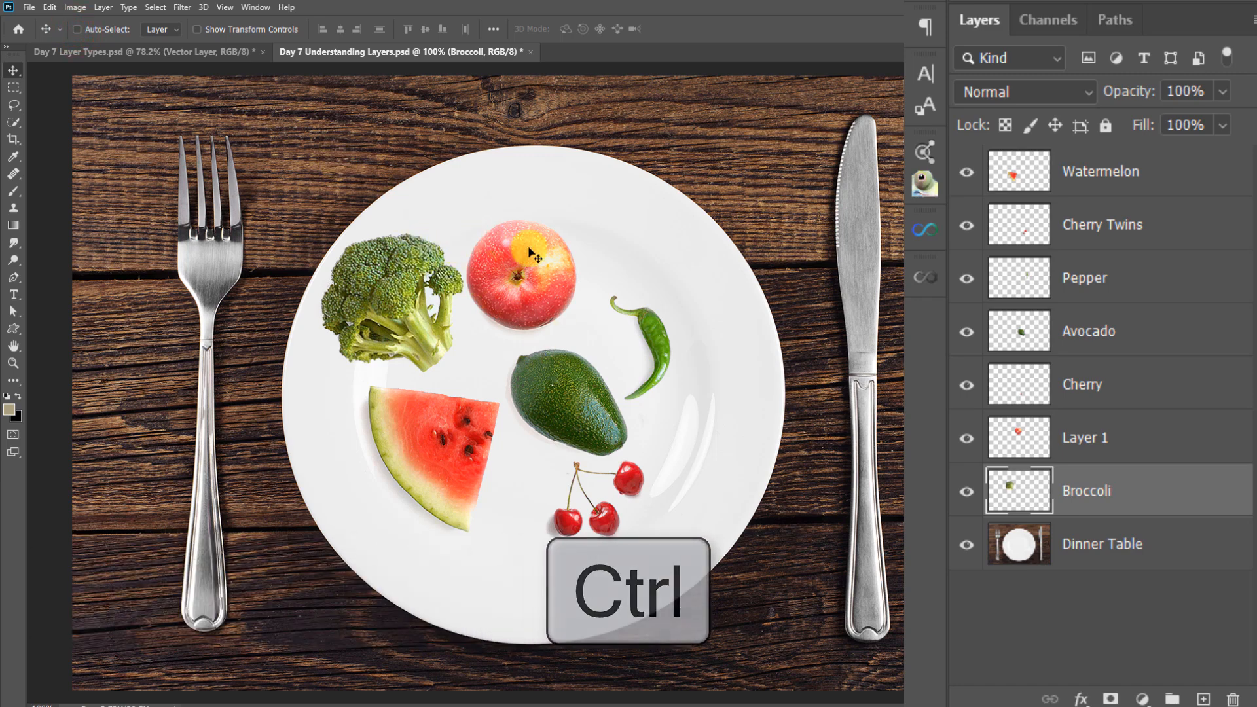
mouse_move(562, 271)
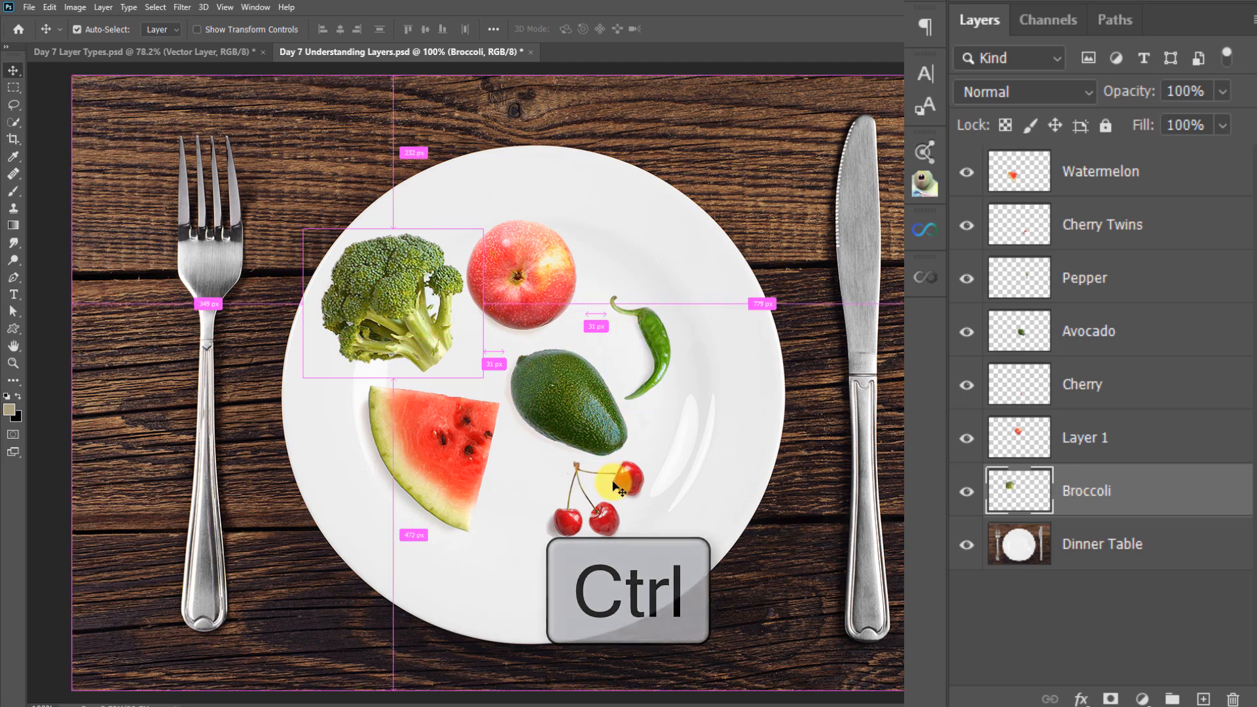
ctrl+click(766, 265)
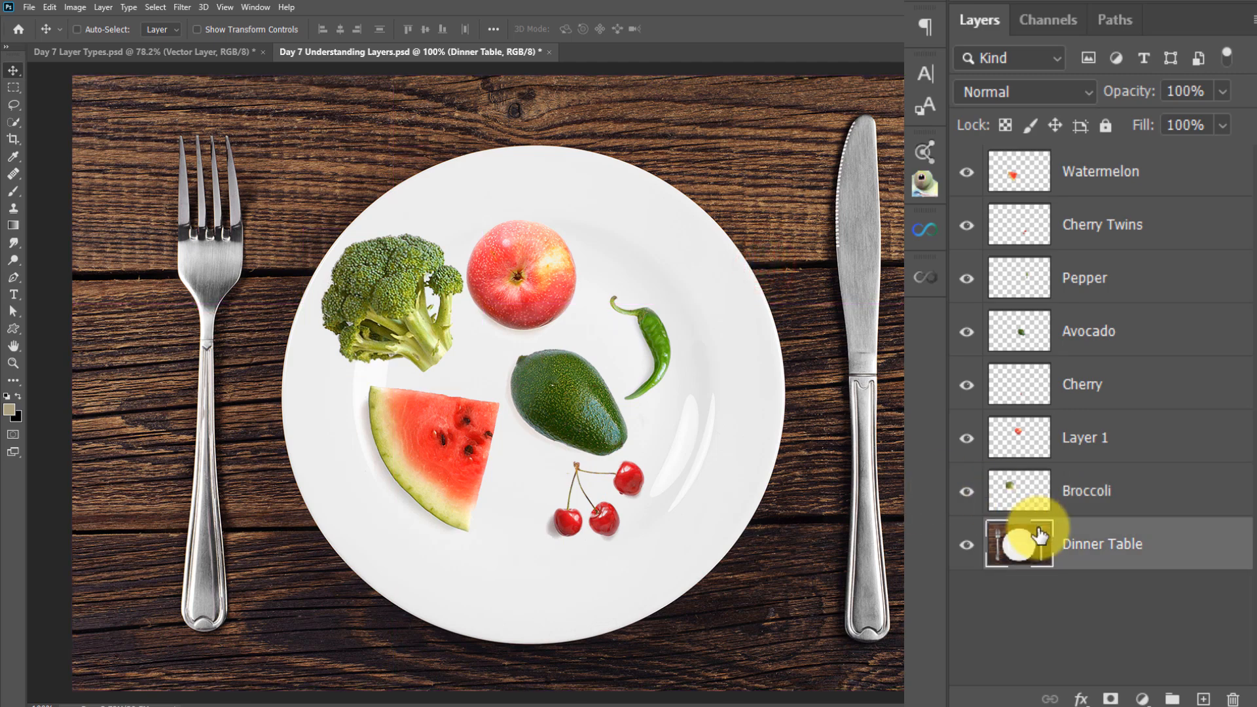
Auto-select the pepper on the canvas, move it over the cherries, and place its layer directly above Dinner Table
key(ctrl)
mouse_move(660, 345)
mouse_down()
mouse_move(713, 402)
mouse_move(651, 332)
mouse_move(655, 313)
mouse_move(658, 330)
mouse_up()
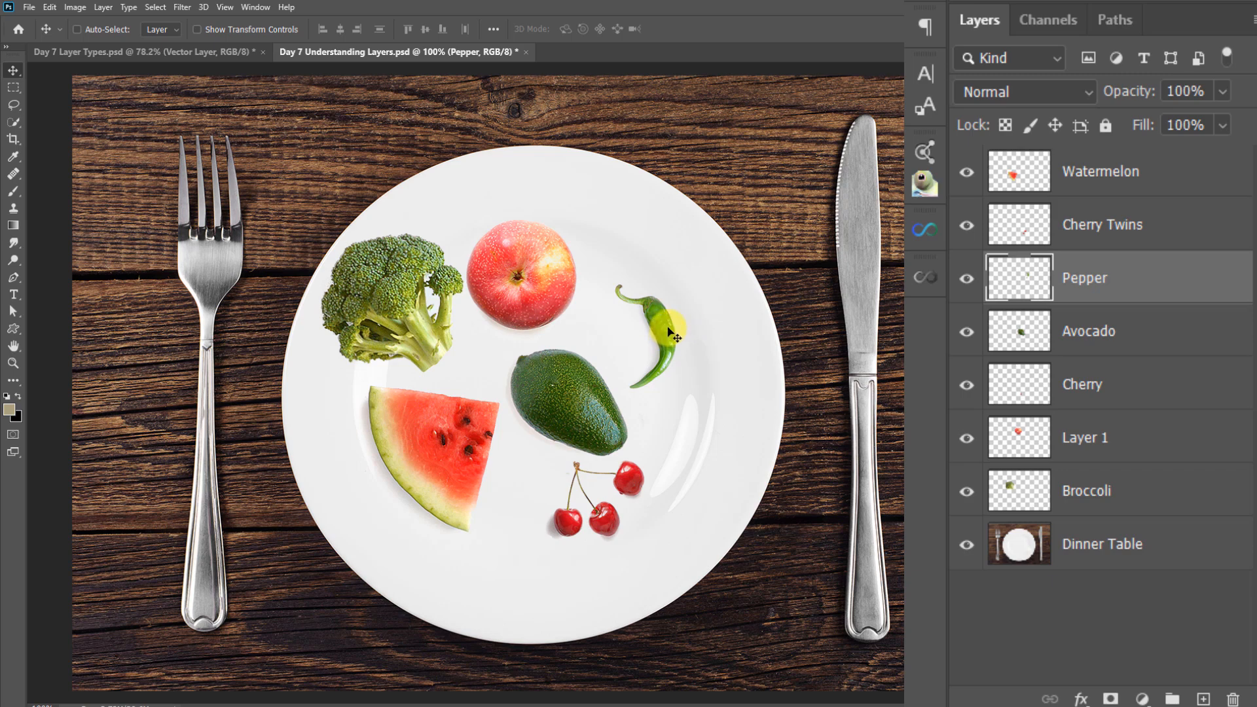
drag(660, 327, 566, 498)
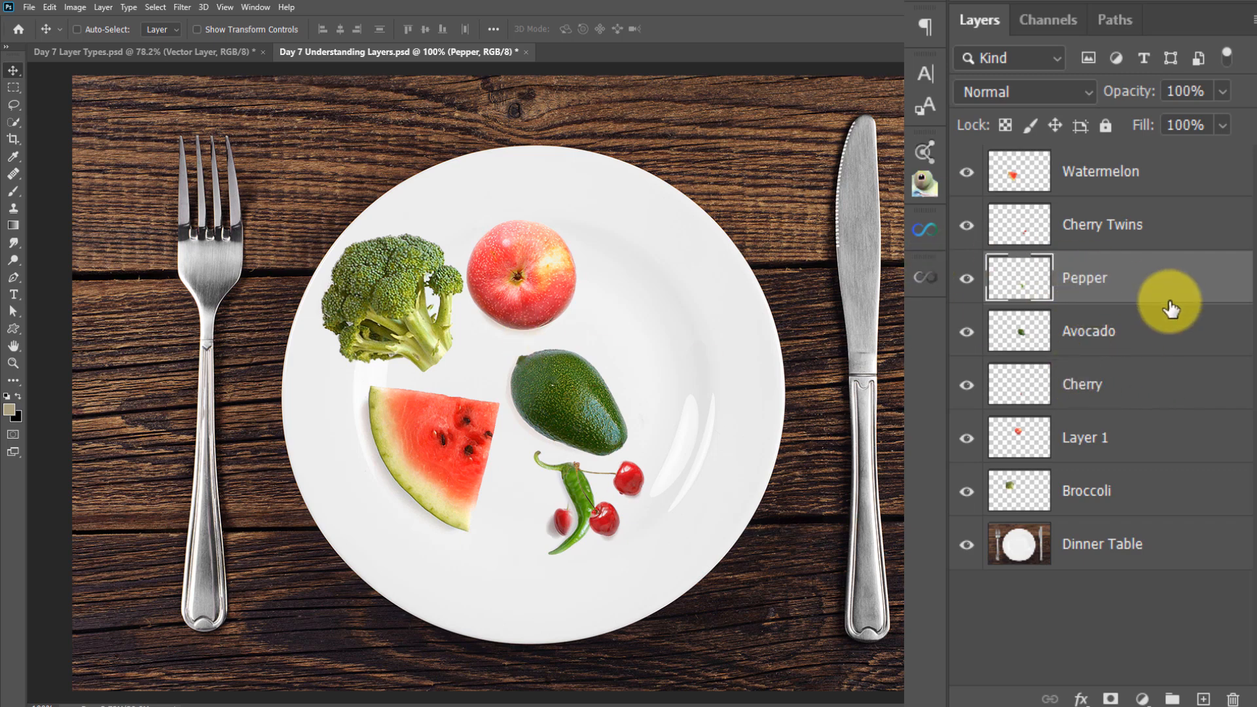
drag(1153, 278, 1156, 496)
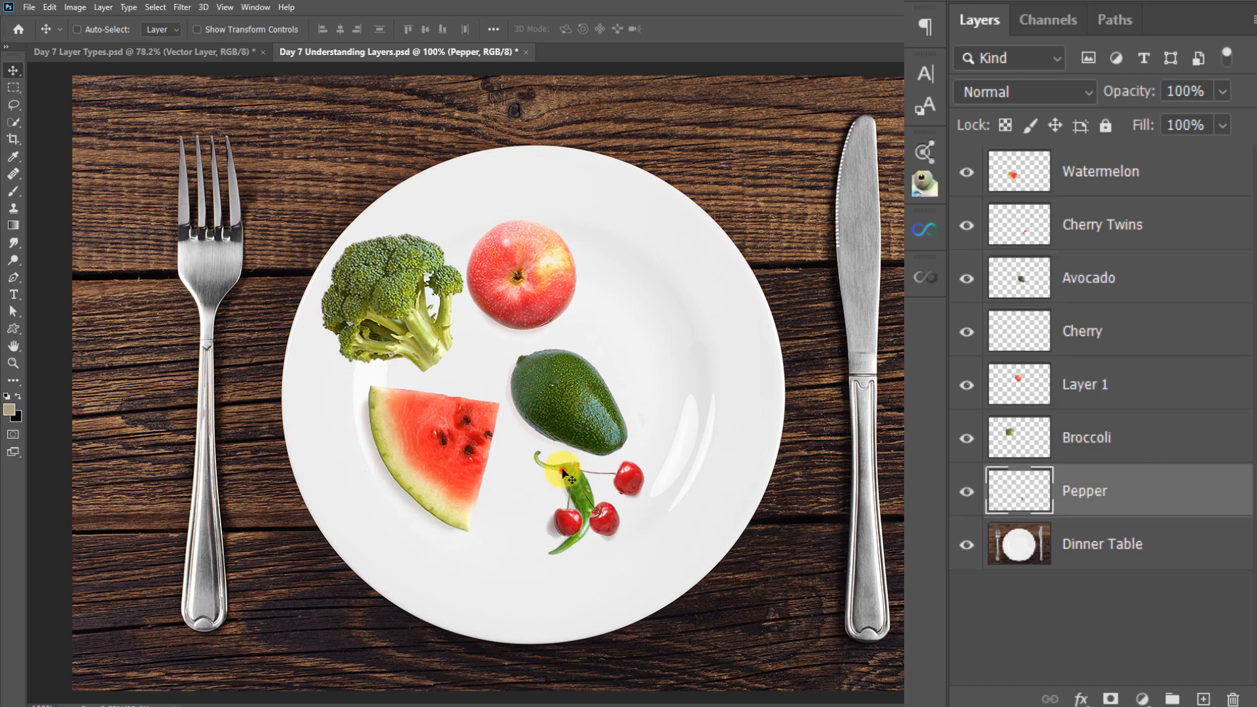
Move the pepper back to the plate's upper right area and place the Avocado layer directly above Broccoli
drag(567, 475, 655, 296)
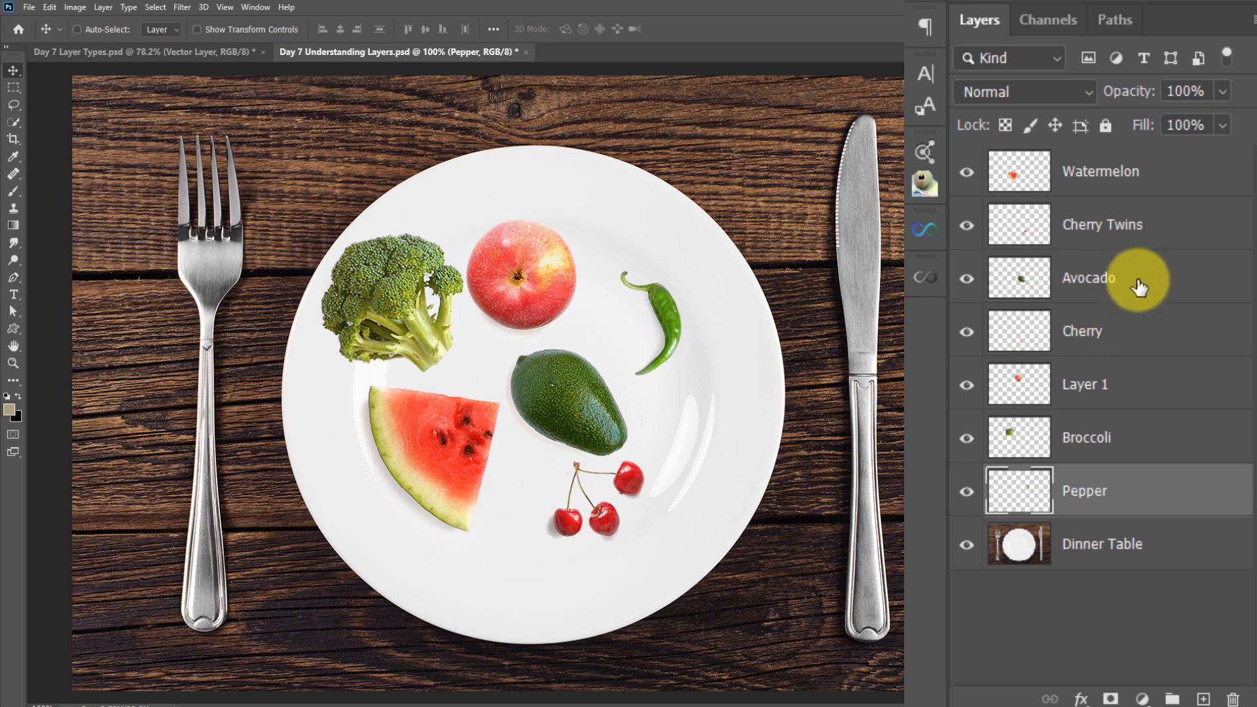
drag(1138, 286, 1145, 411)
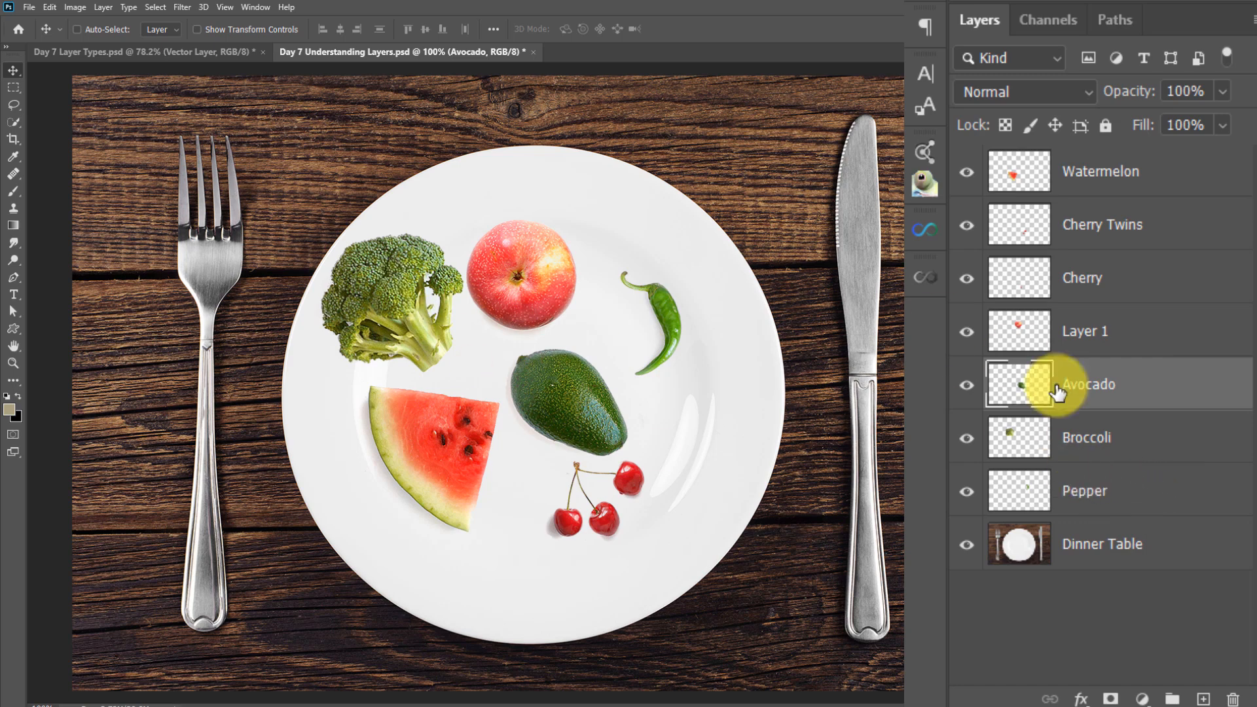
mouse_move(967, 386)
mouse_down()
mouse_move(967, 490)
mouse_move(957, 391)
mouse_up()
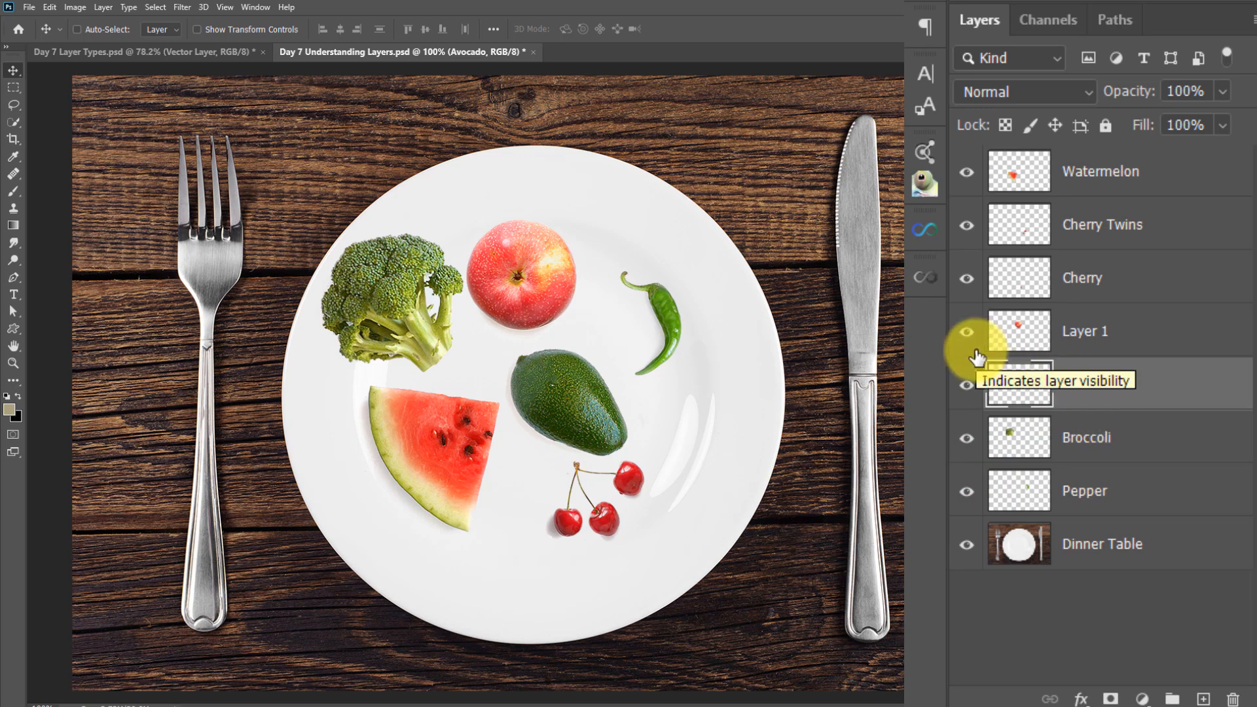
Add the Broccoli and Pepper layers to the Avocado selection and move all three slightly left and down on the plate
ctrl+click(1144, 438)
ctrl+click(1165, 501)
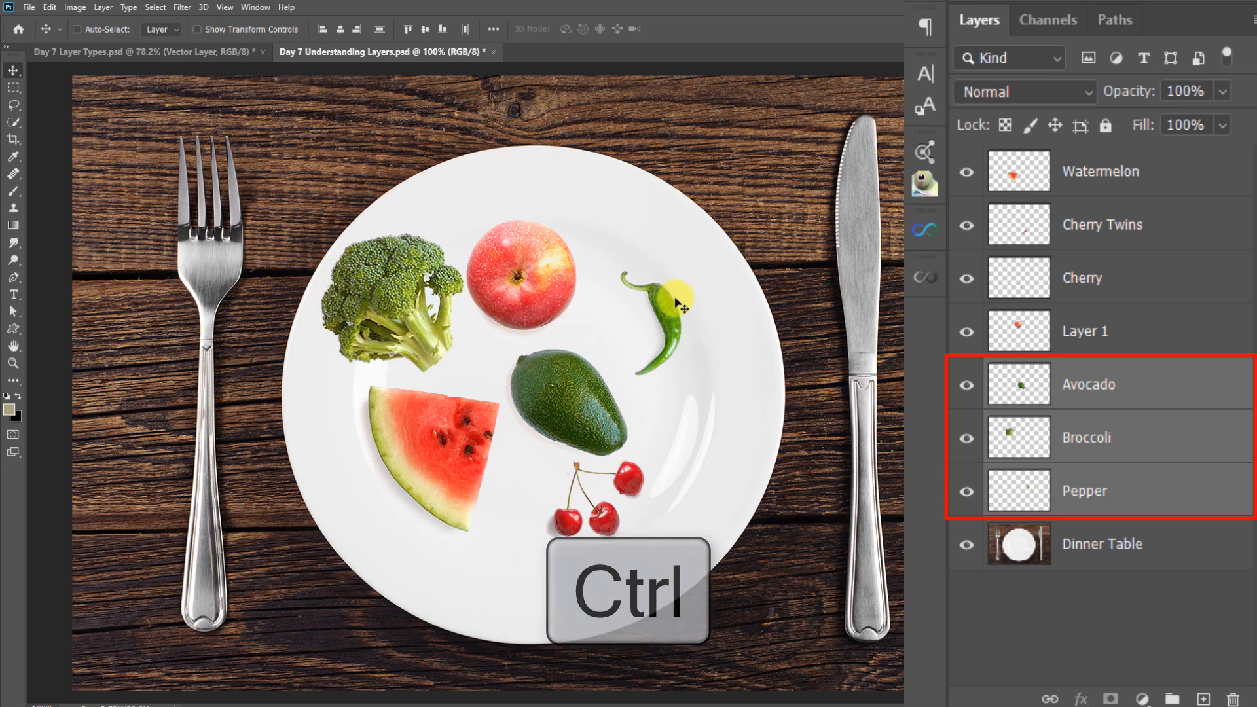
mouse_move(666, 330)
mouse_down()
mouse_move(599, 276)
mouse_move(736, 379)
mouse_move(698, 310)
mouse_move(478, 366)
mouse_move(680, 426)
mouse_move(576, 459)
mouse_move(685, 428)
mouse_move(678, 328)
mouse_move(666, 320)
mouse_up()
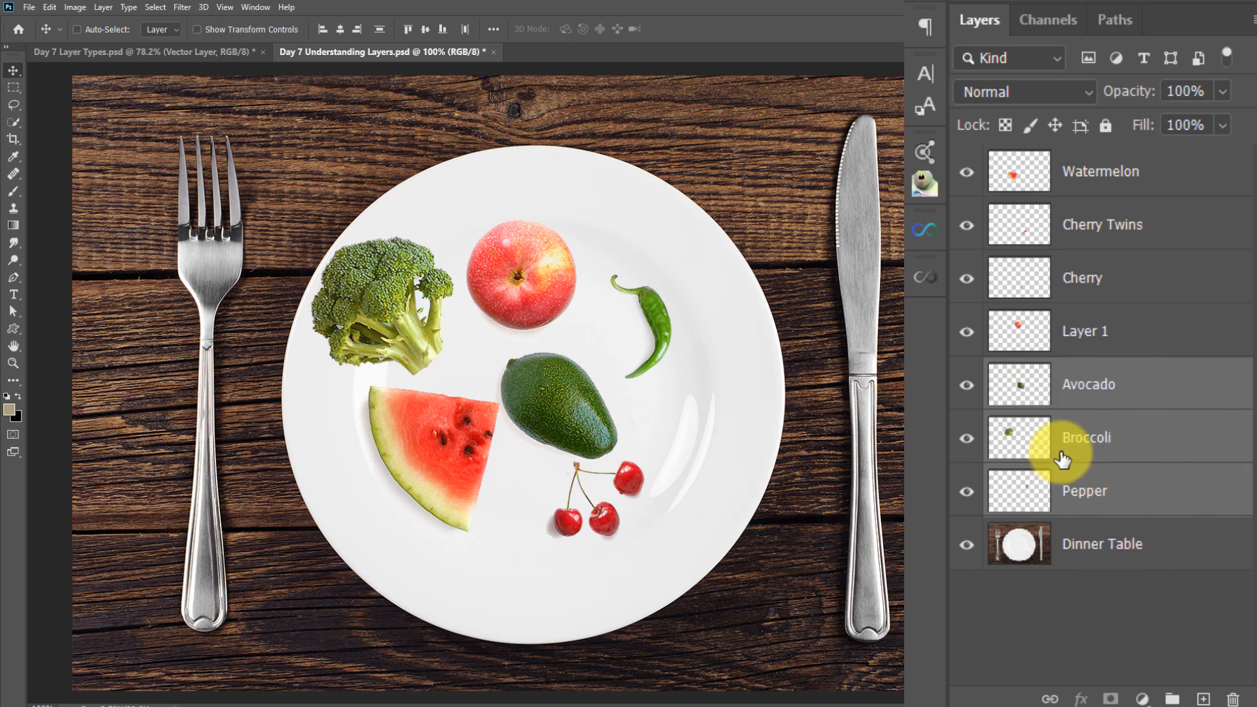
Group the Avocado, Broccoli and Pepper layers and name the group Green Things
key(ctrl+g)
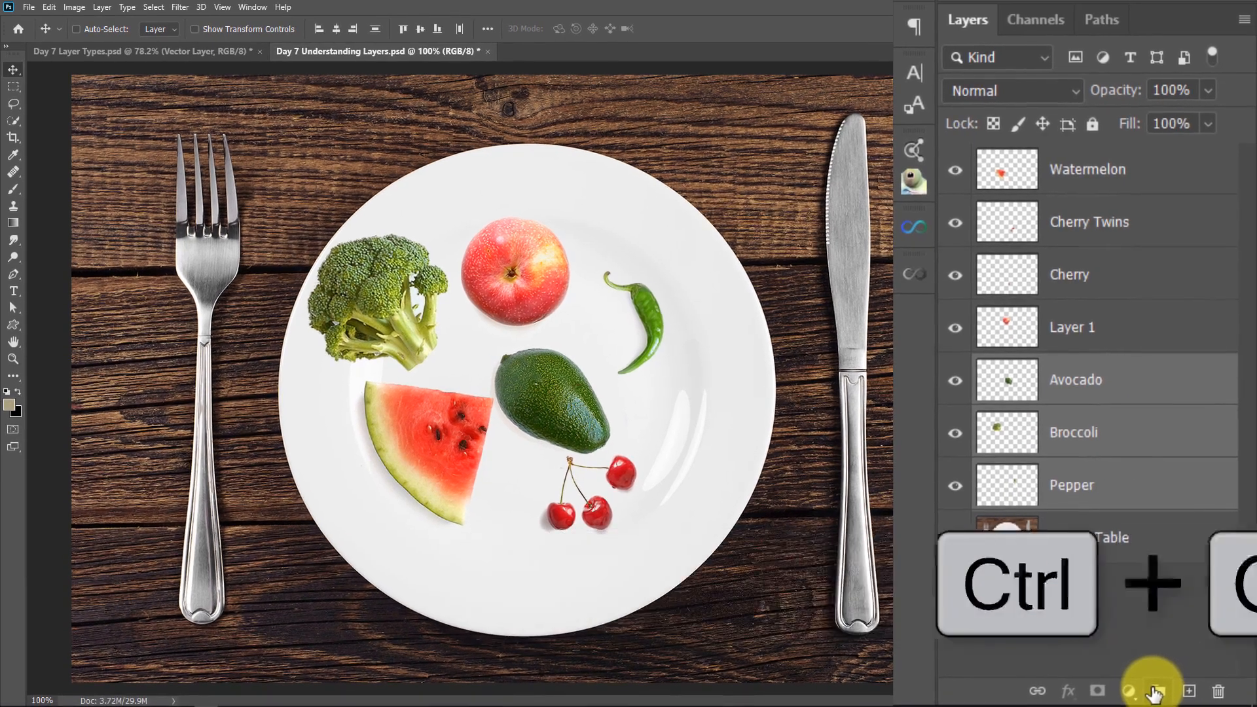
click(1155, 691)
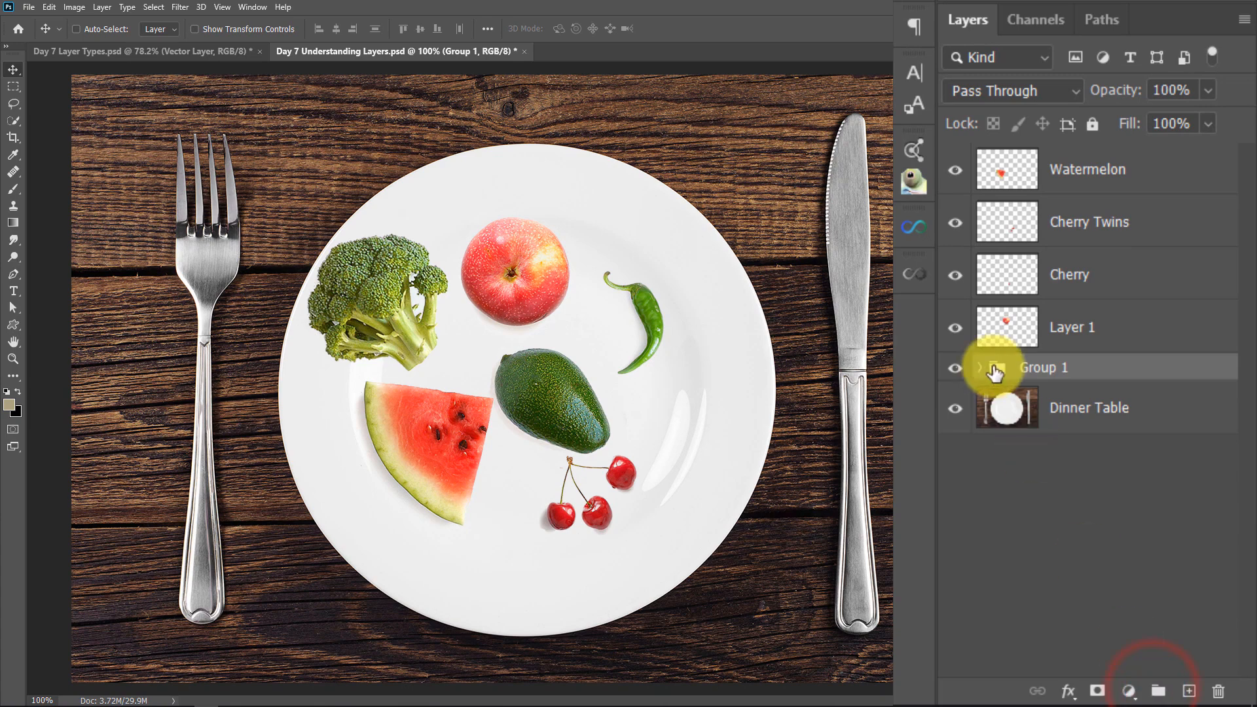
double_click(1037, 369)
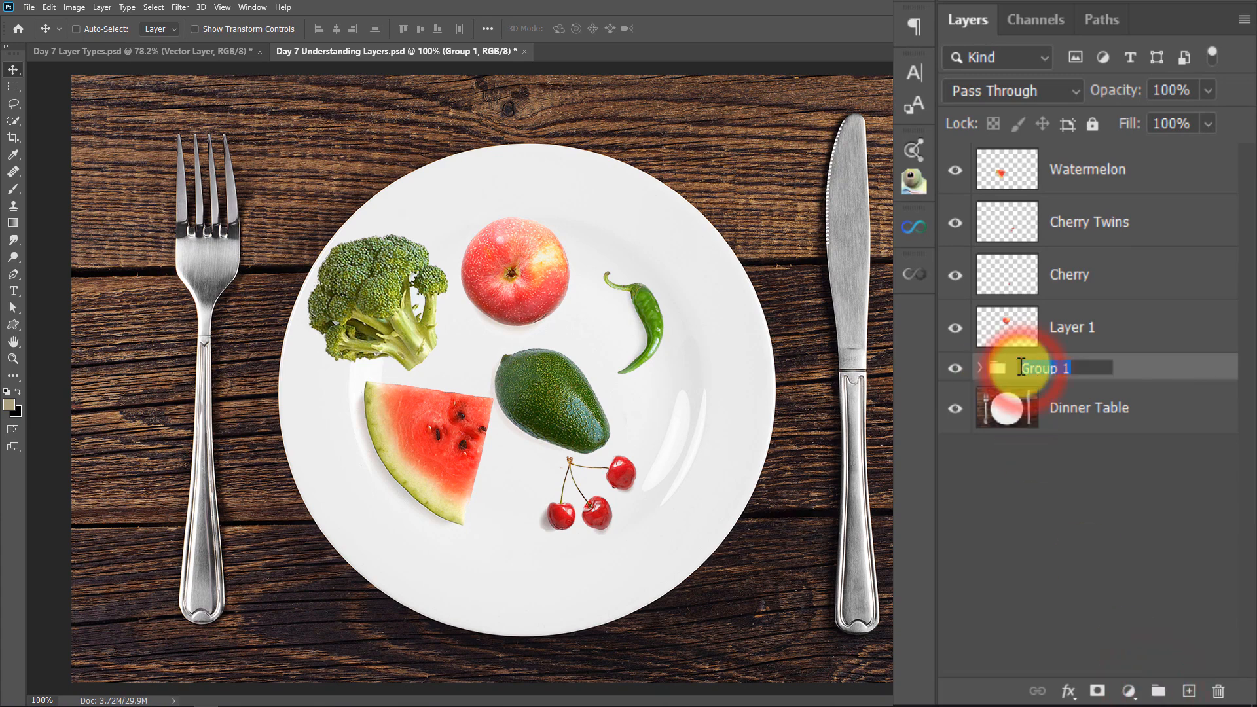
text(Green Things)
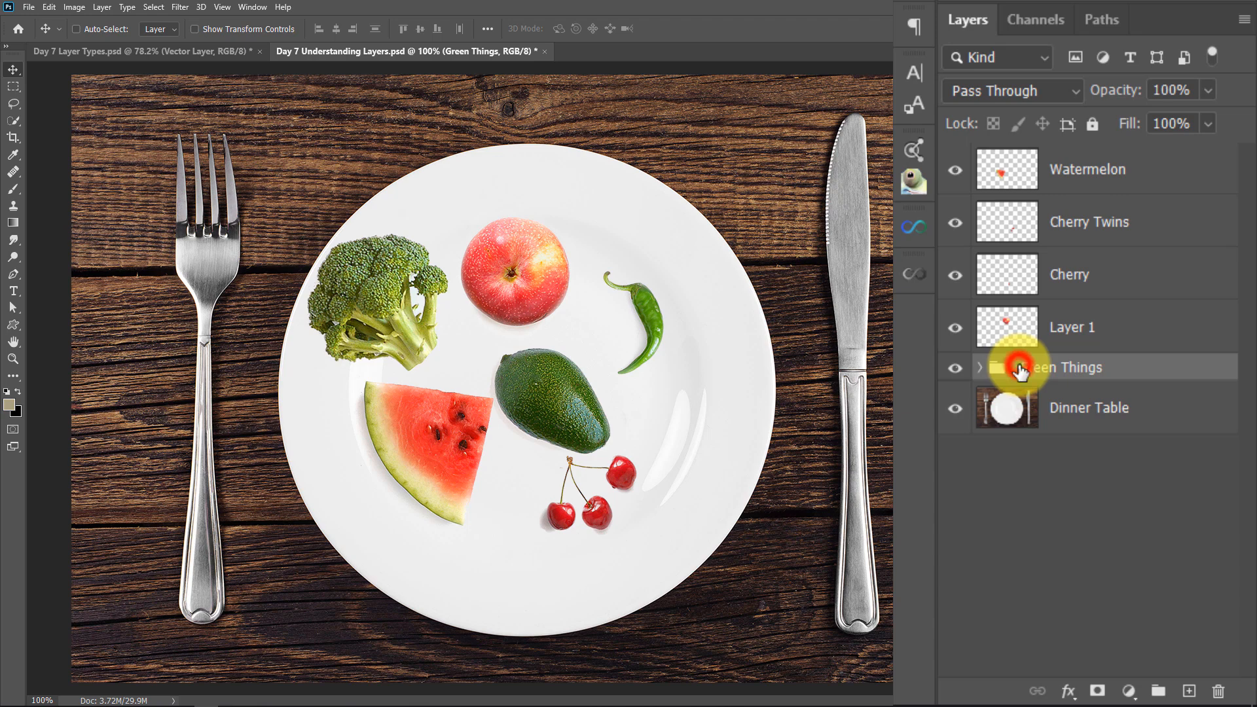
Move the Green Things group right and slightly down on the plate, and take the Pepper layer out of it to directly above Dinner Table
drag(551, 410, 603, 421)
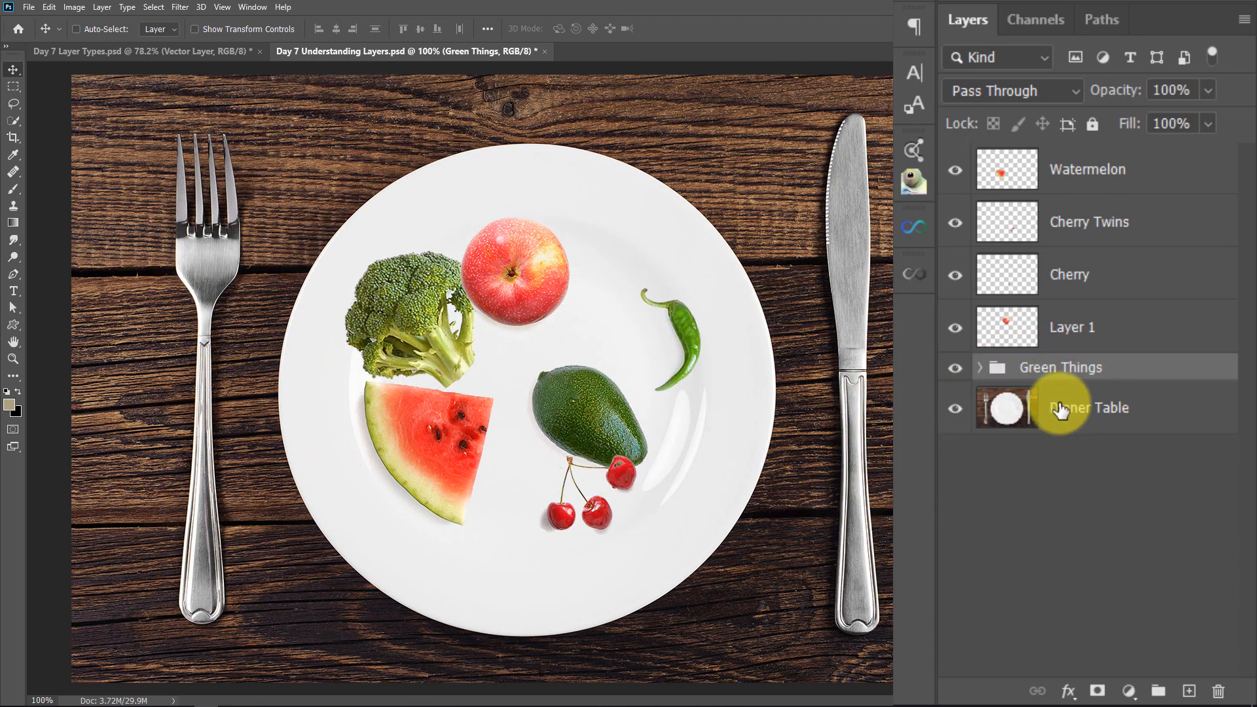
click(978, 367)
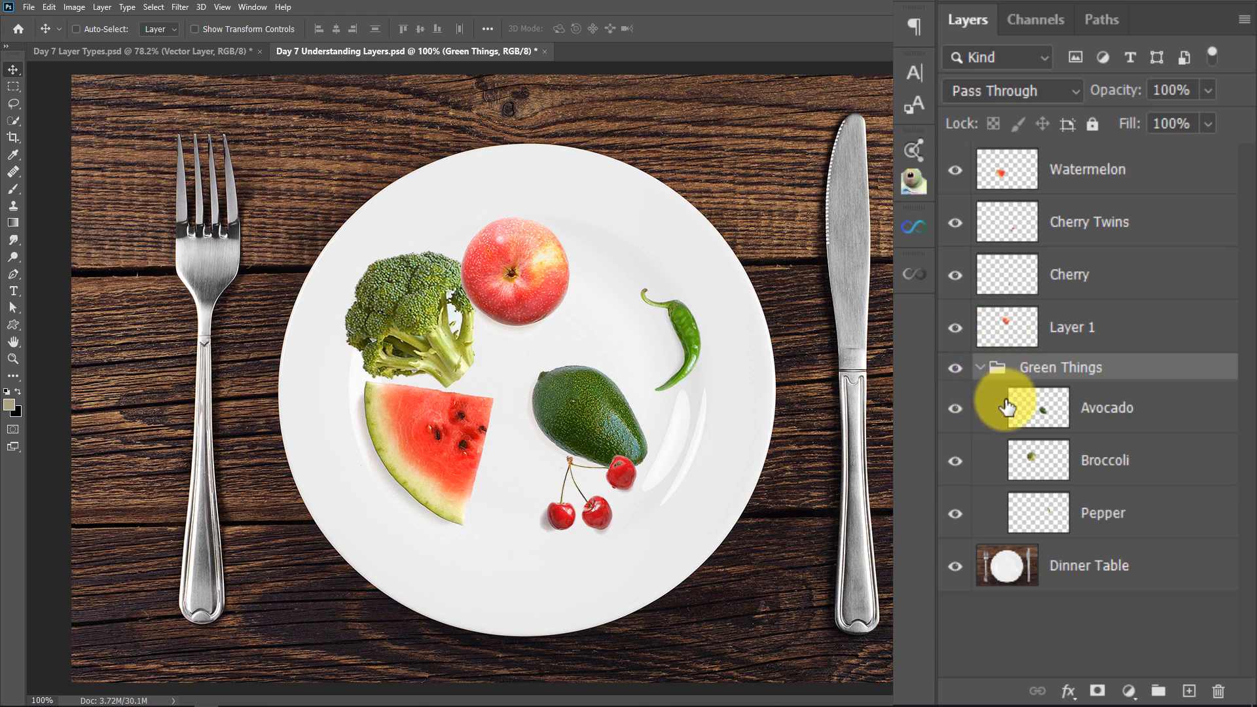
drag(1042, 524, 997, 554)
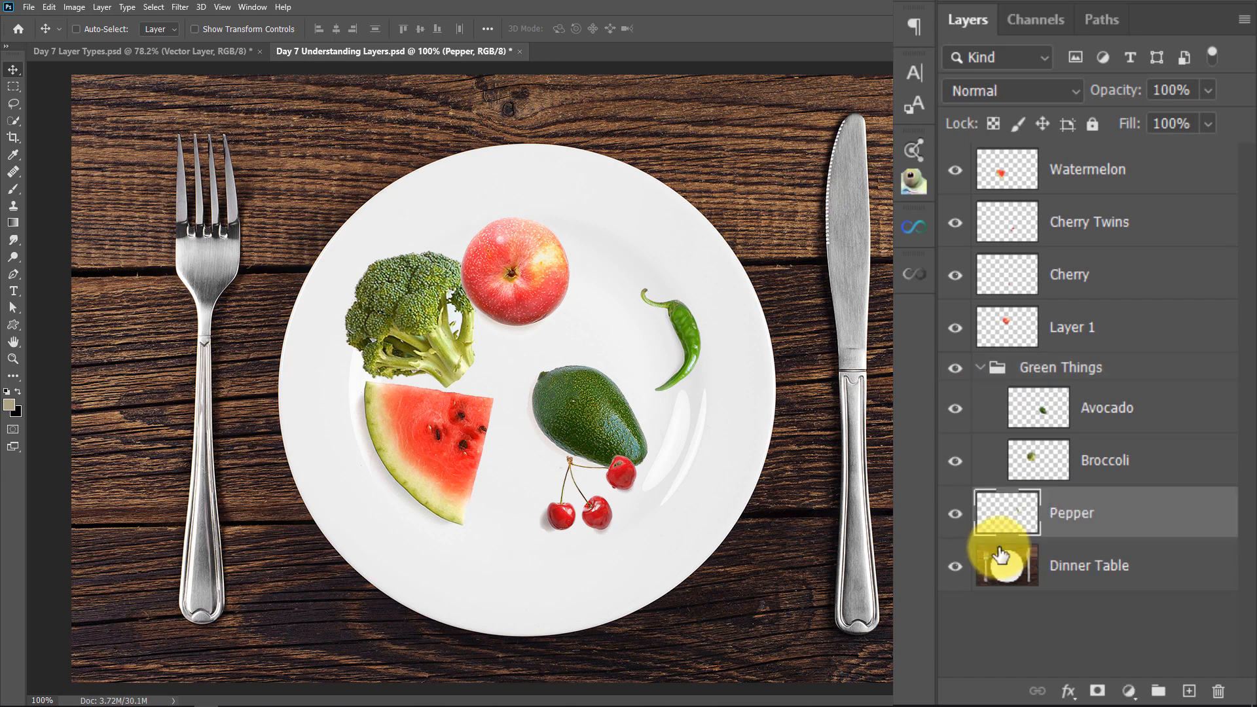
Move the Green Things group up and to the left on the plate, without the pepper
click(1023, 377)
drag(600, 419, 595, 391)
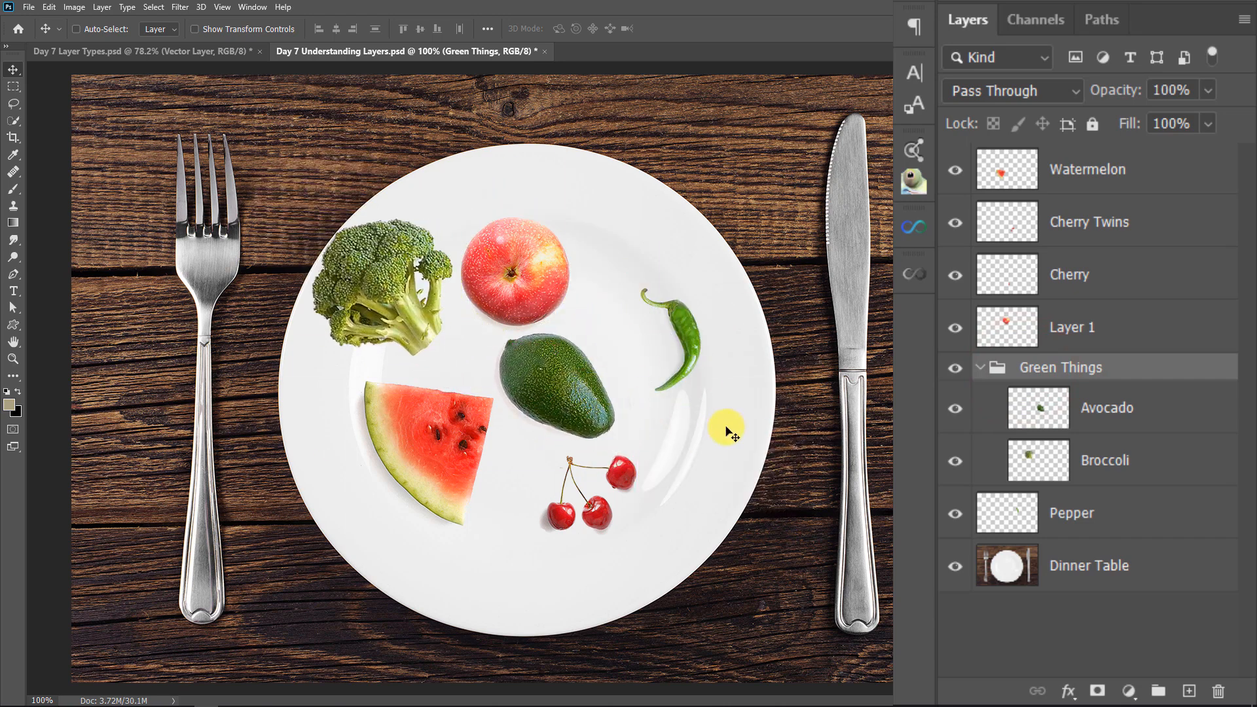
Return the Pepper layer to the Green Things group directly above Avocado, and collapse the group
click(1131, 509)
drag(1118, 528, 1093, 407)
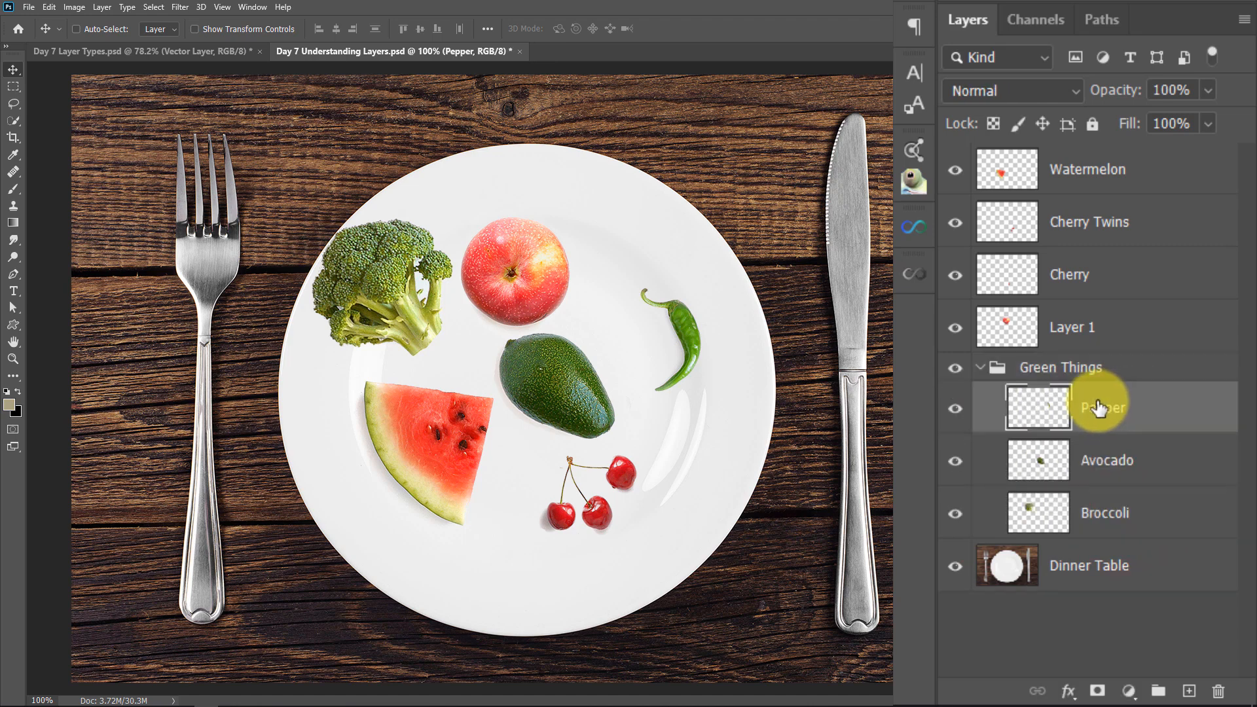
click(985, 368)
mouse_move(560, 382)
mouse_down()
mouse_move(567, 358)
mouse_move(577, 367)
mouse_up()
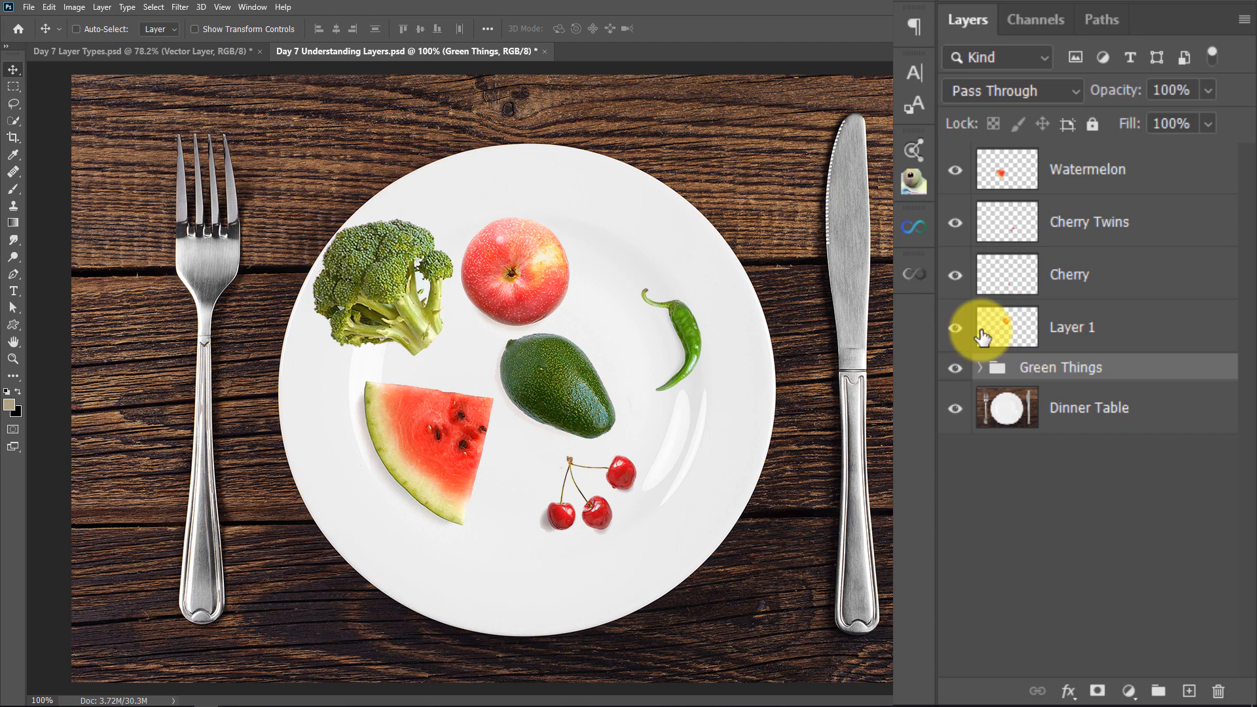
Place the Cherry layer directly above Watermelon at the top of the stack and link it with Cherry Twins
drag(1108, 283, 1066, 160)
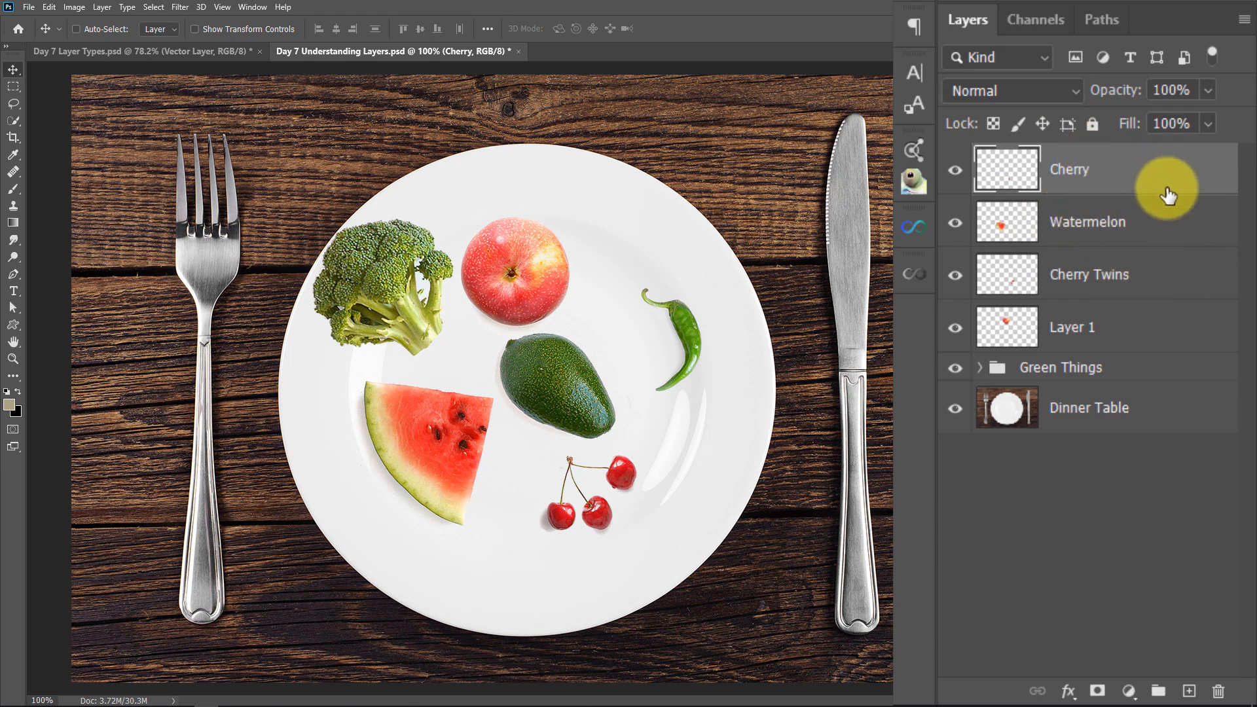
key(ctrl)
ctrl+click(1156, 273)
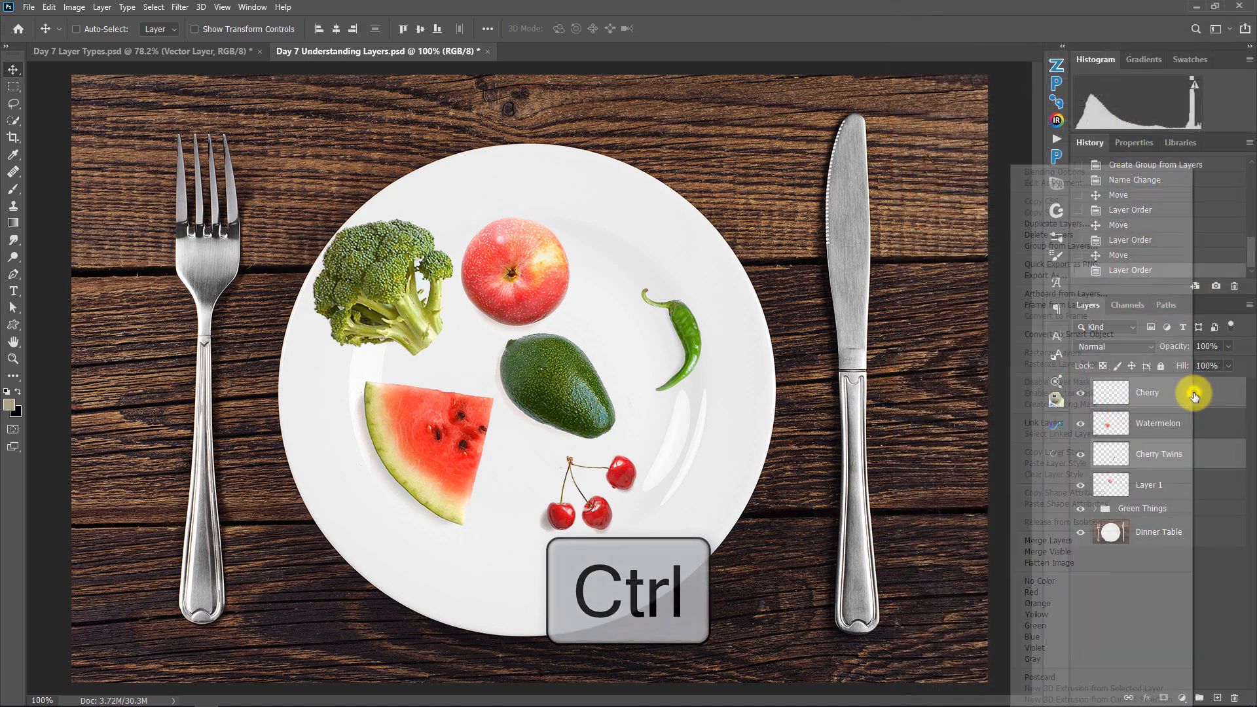
right_click(1193, 394)
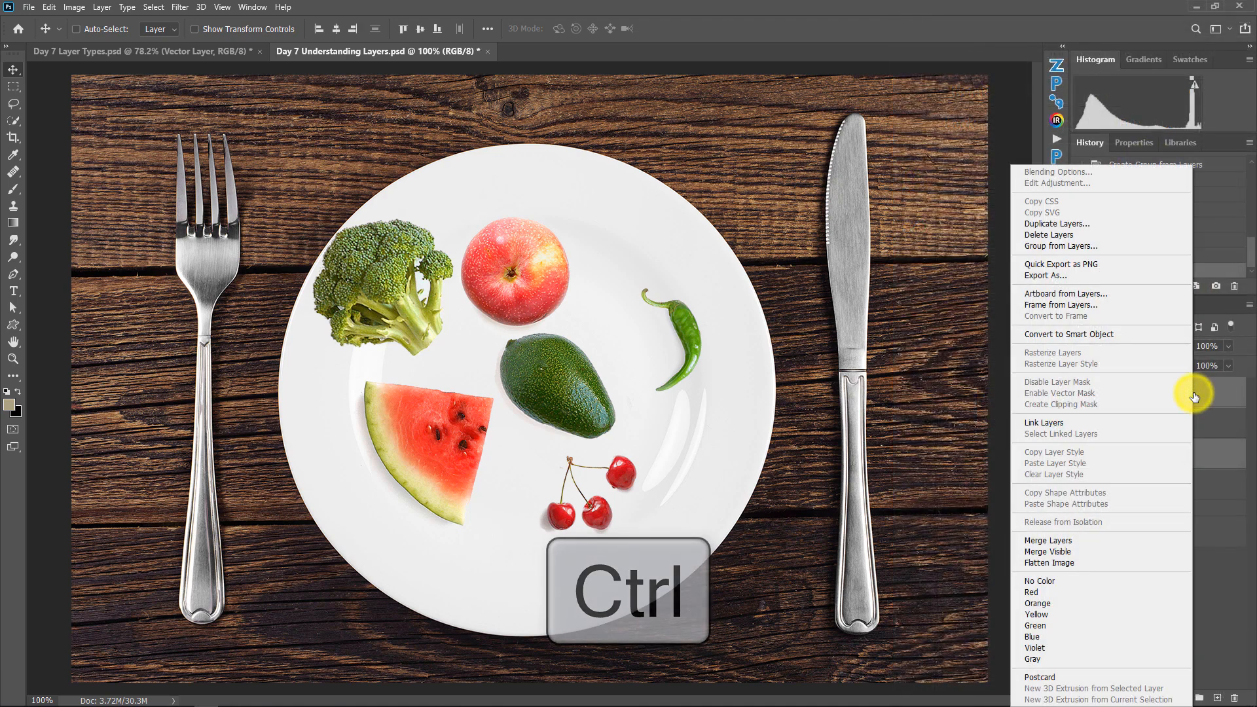
click(1065, 424)
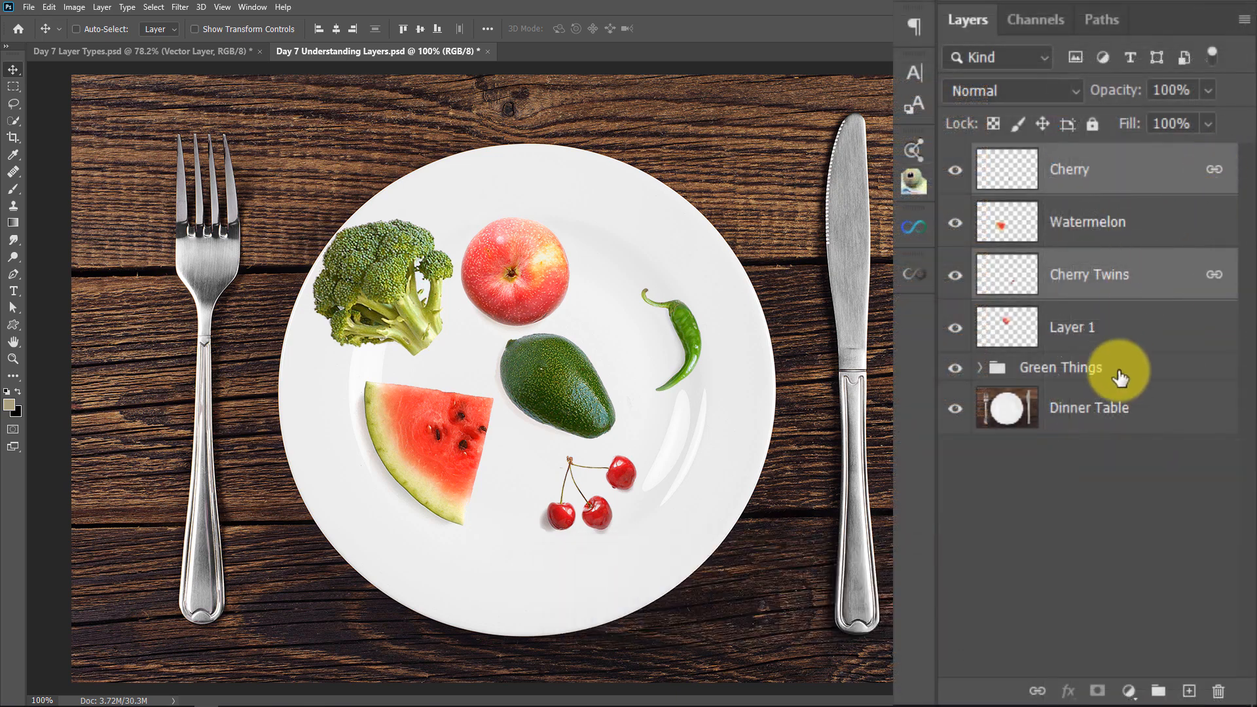
Move the linked cherries slightly left and down on the plate, and make Cherry Twins the only selected layer
drag(571, 465, 561, 489)
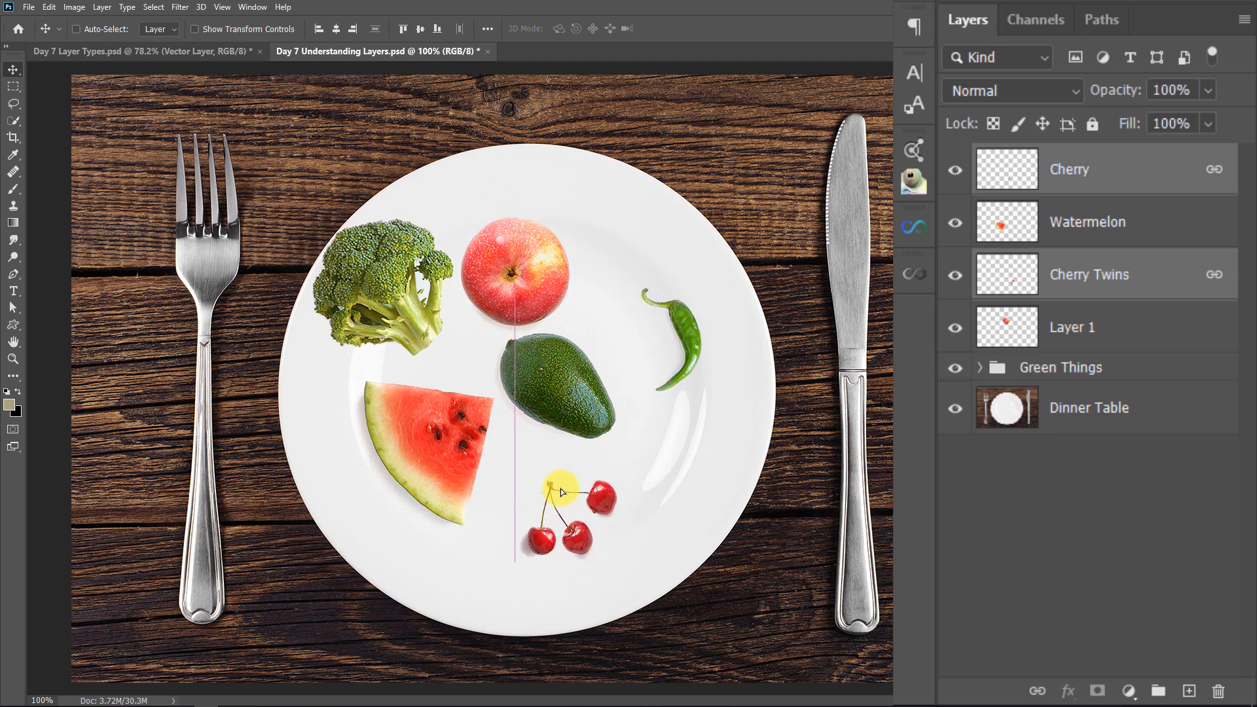
click(1050, 370)
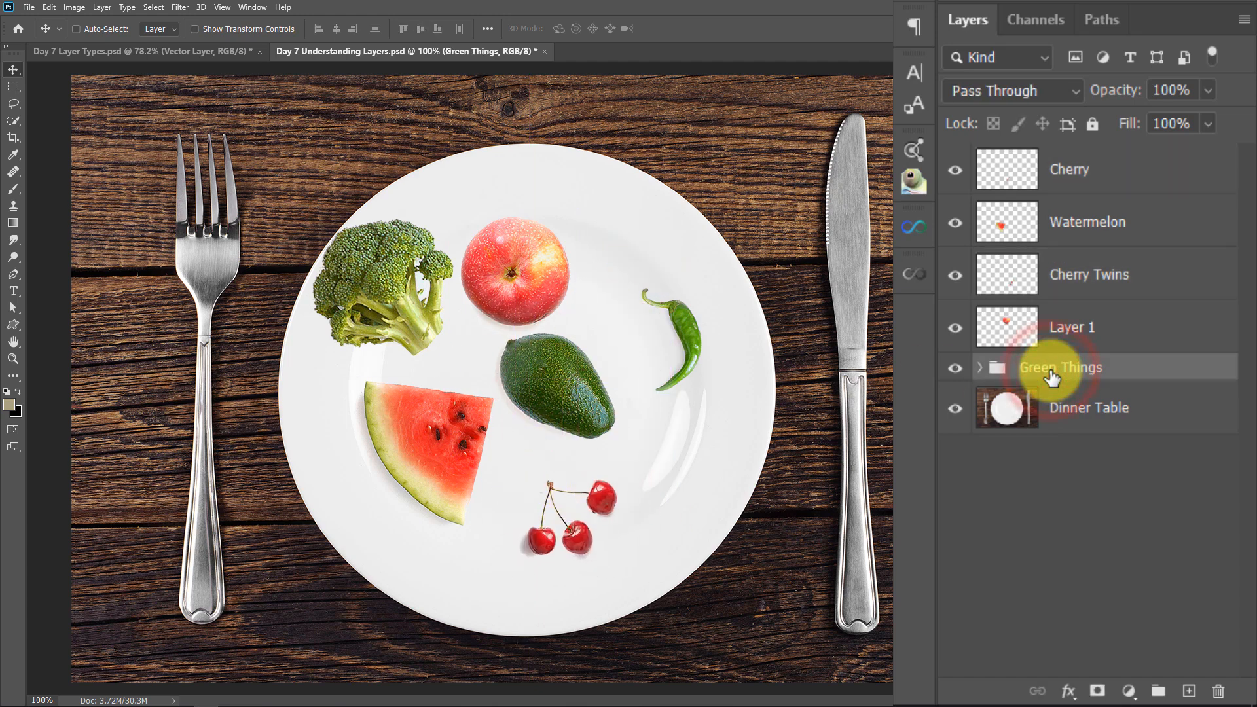
click(1169, 283)
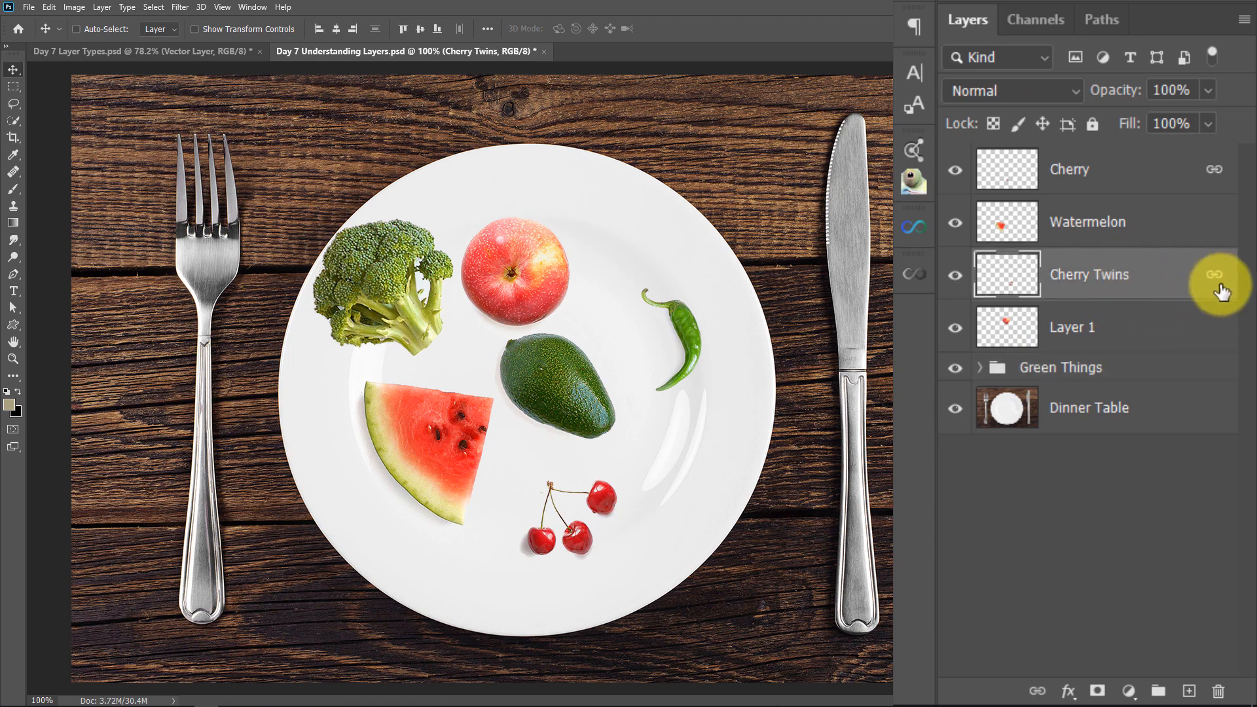
Move the watermelon slightly down, and use the Cherry layer to move the linked cherries slightly right and down
click(1123, 226)
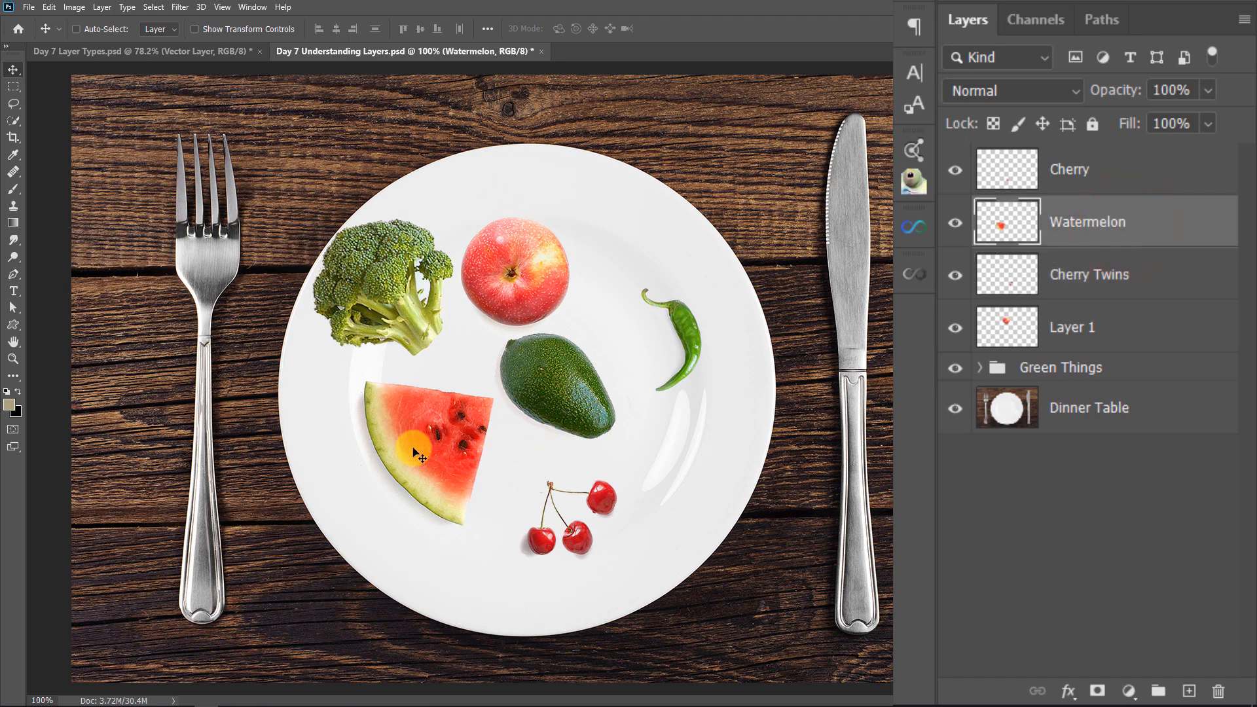
drag(413, 450, 462, 542)
drag(411, 428, 409, 462)
click(1122, 169)
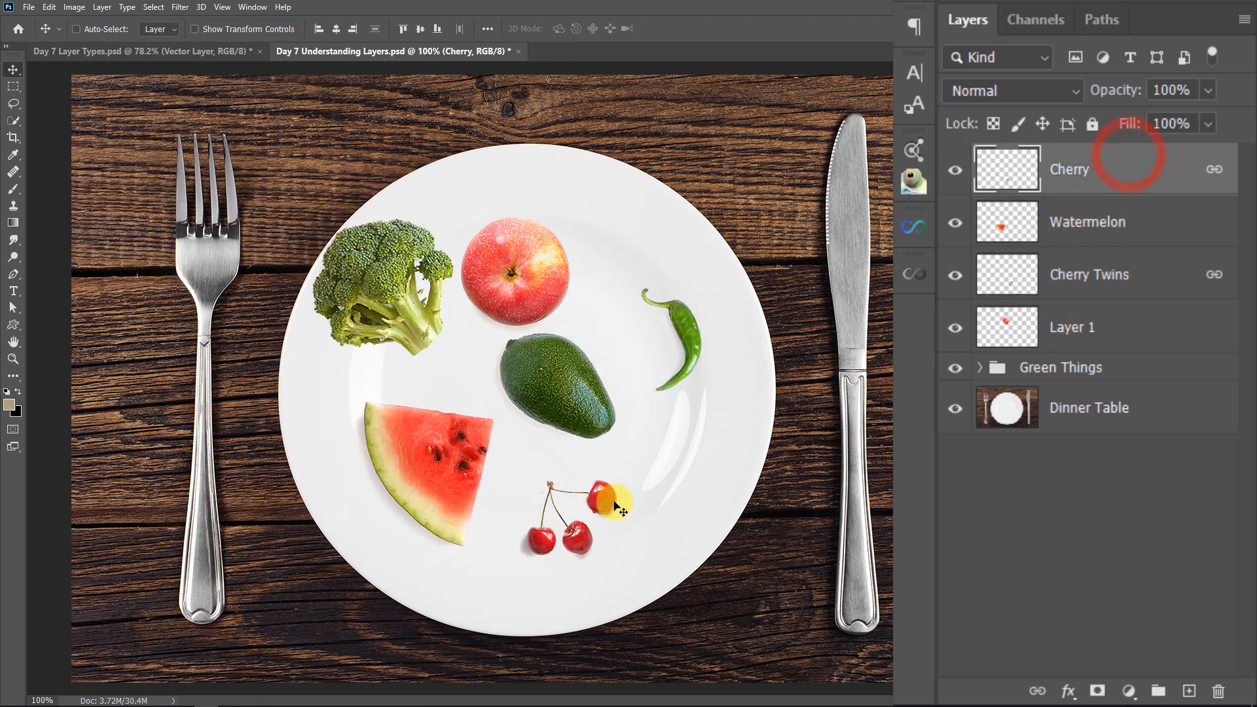
drag(603, 499, 628, 512)
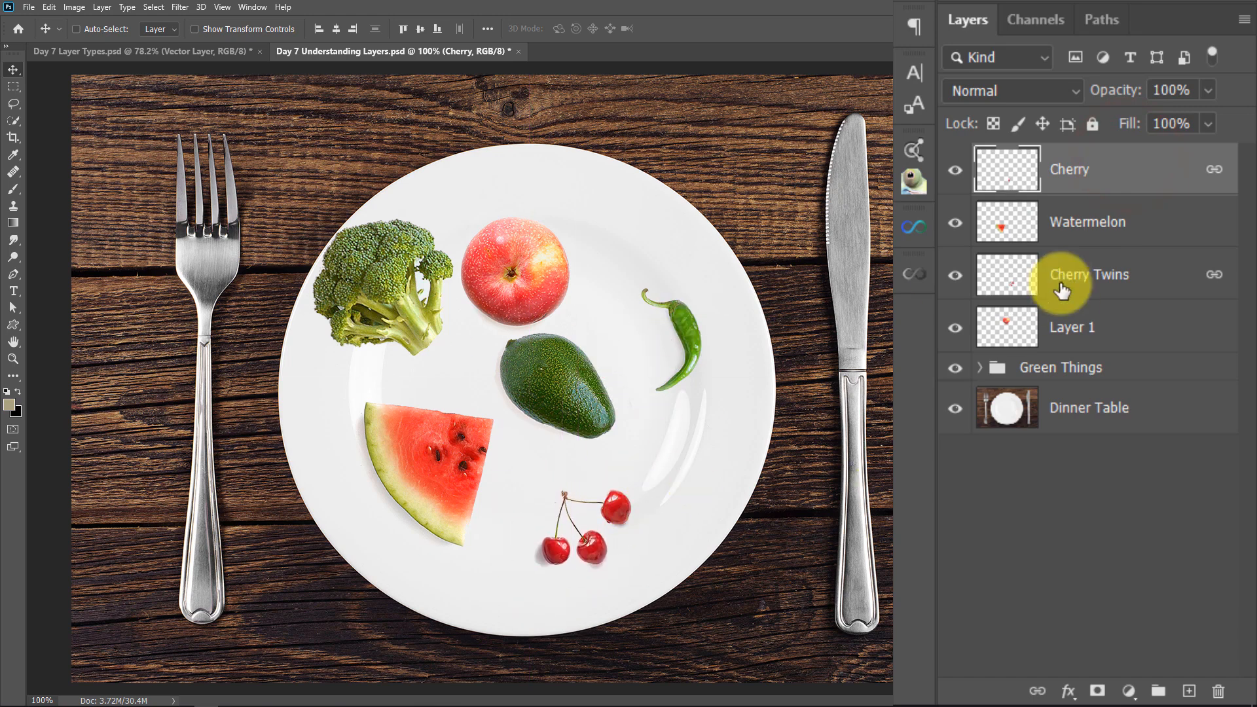
Rename Layer 1 as Apple and move the apple up and right toward the plate's upper rim
double_click(1064, 329)
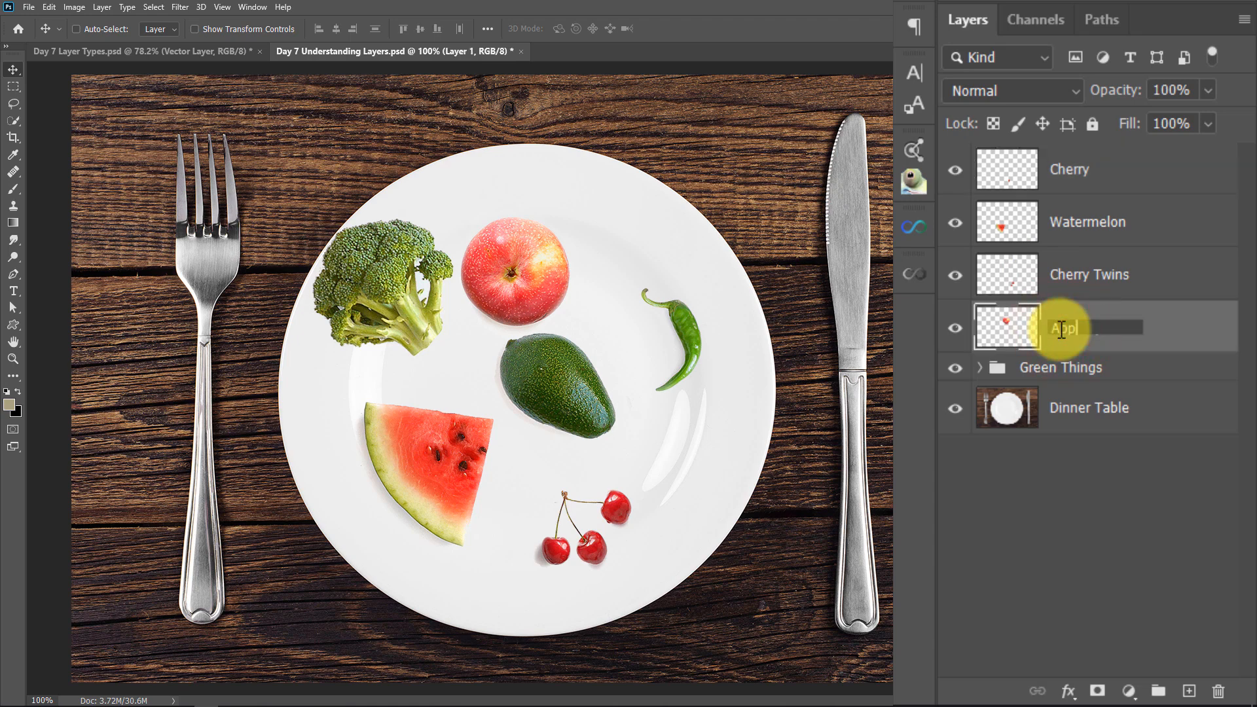
key(Return)
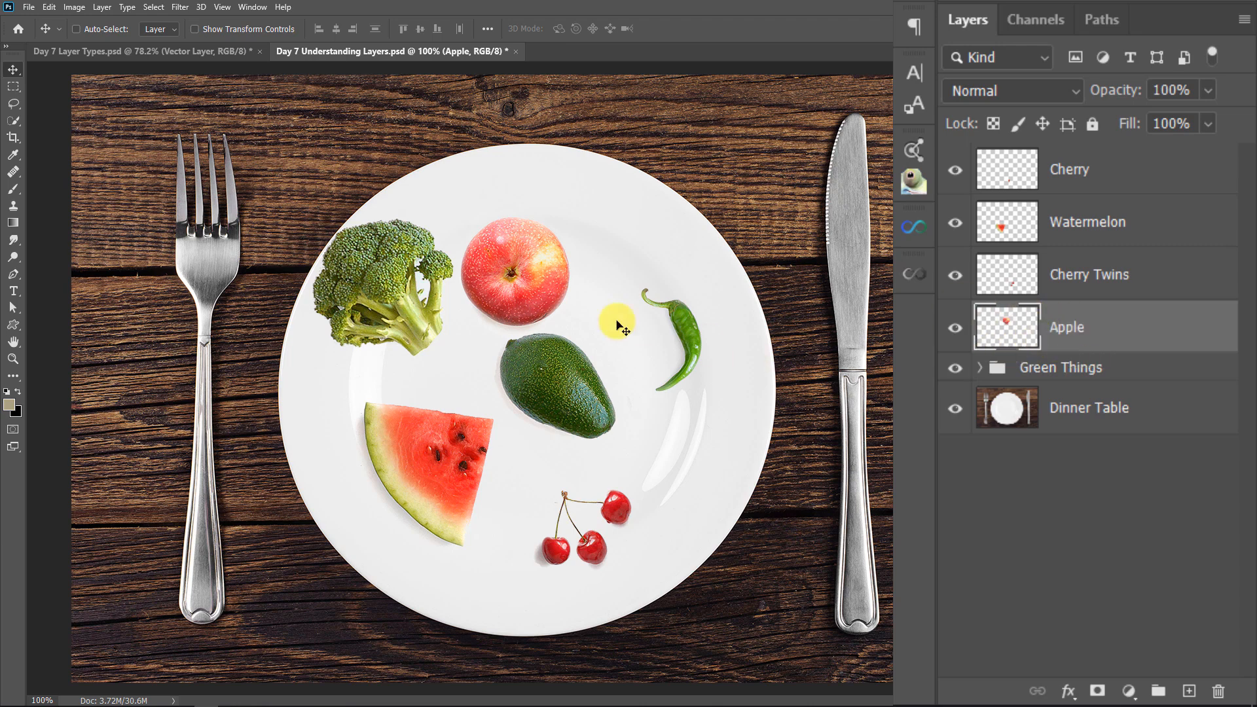
drag(524, 282, 578, 229)
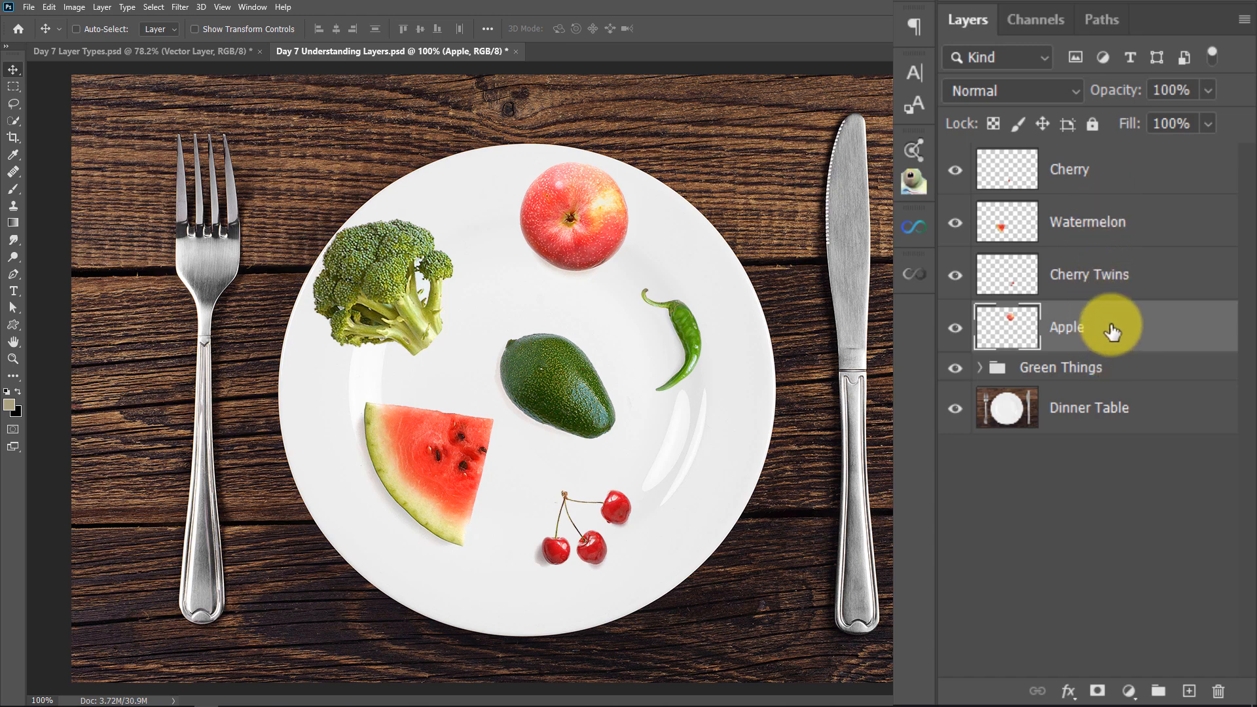
Group the Cherry, Watermelon, Cherry Twins and Apple layers and name the group Red Things
shift+click(1147, 173)
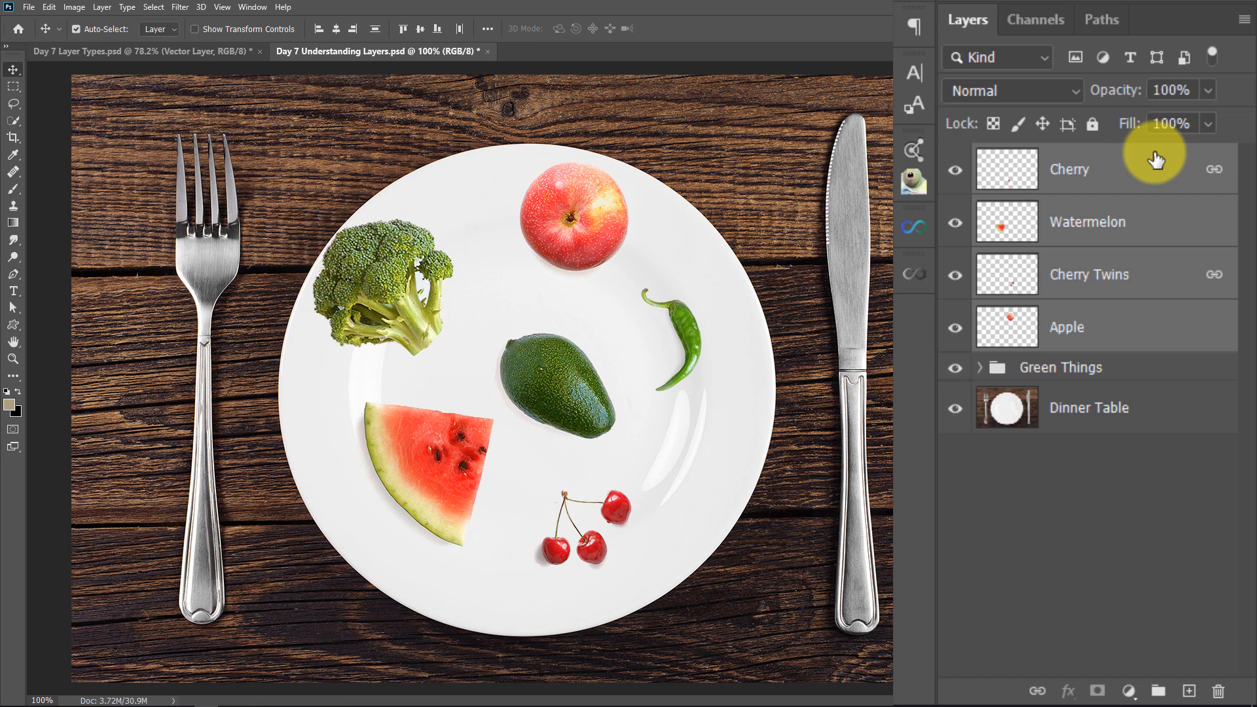
key(ctrl+g)
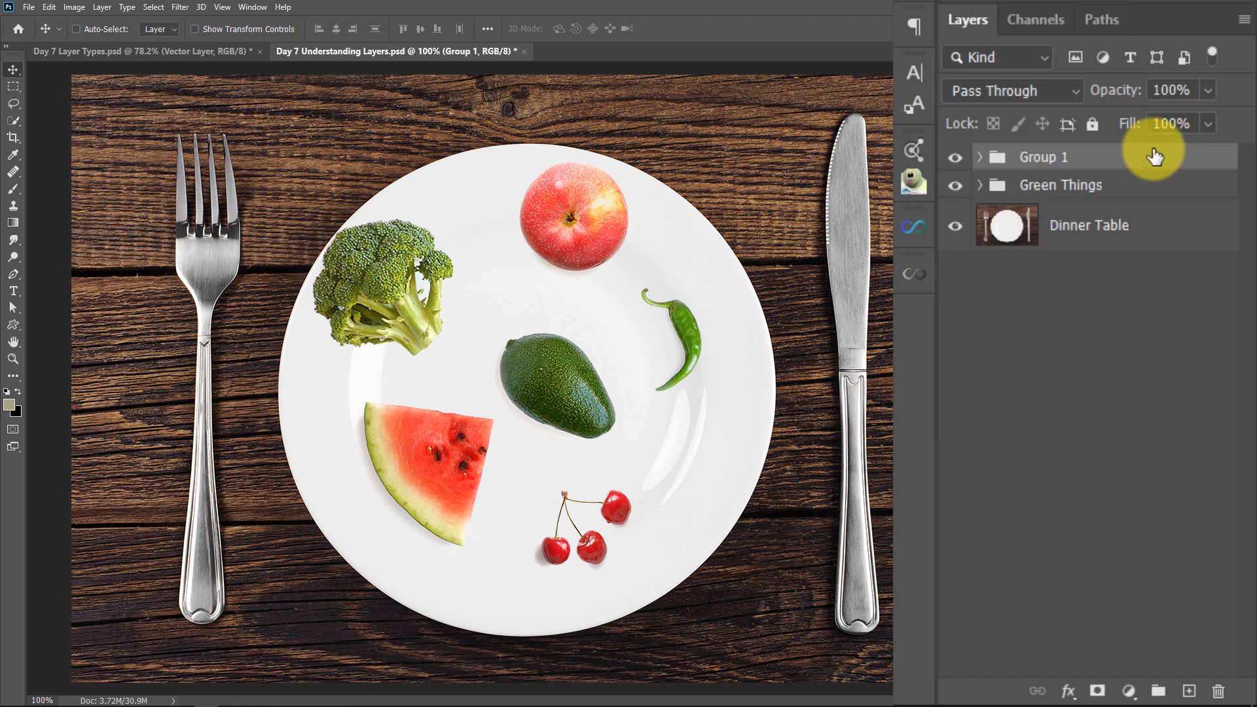
double_click(1042, 158)
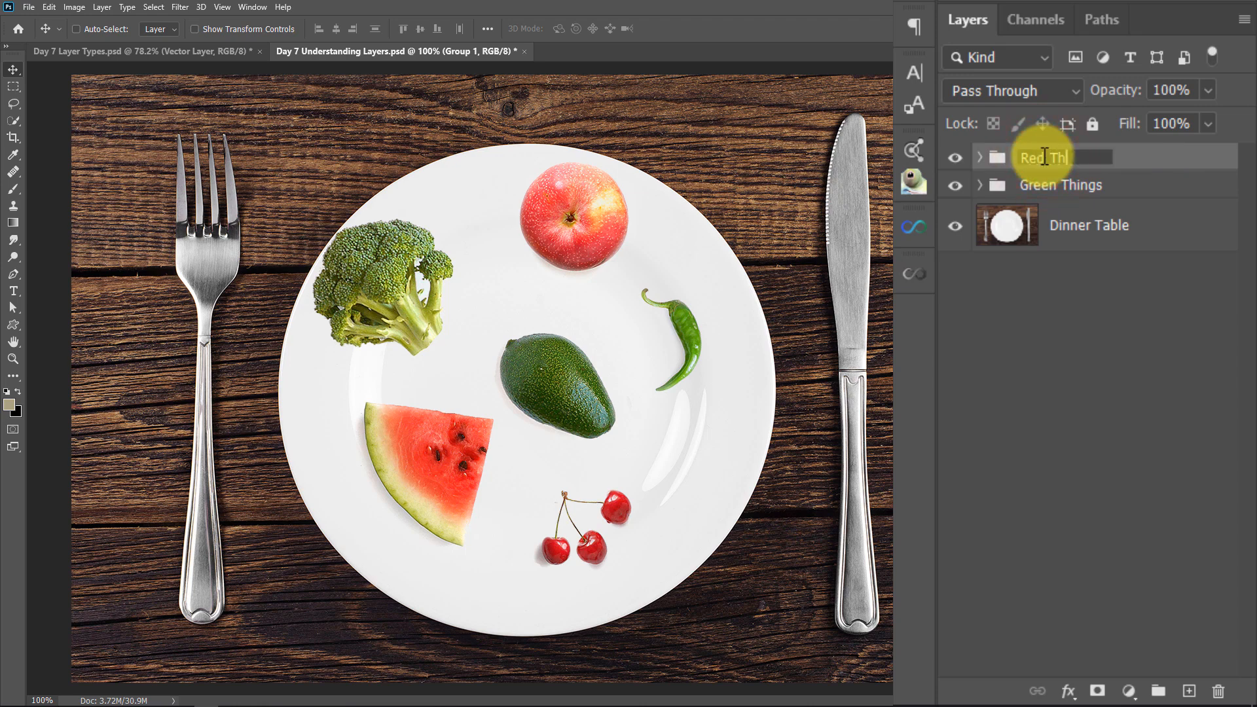
text(Red Things)
key(Return)
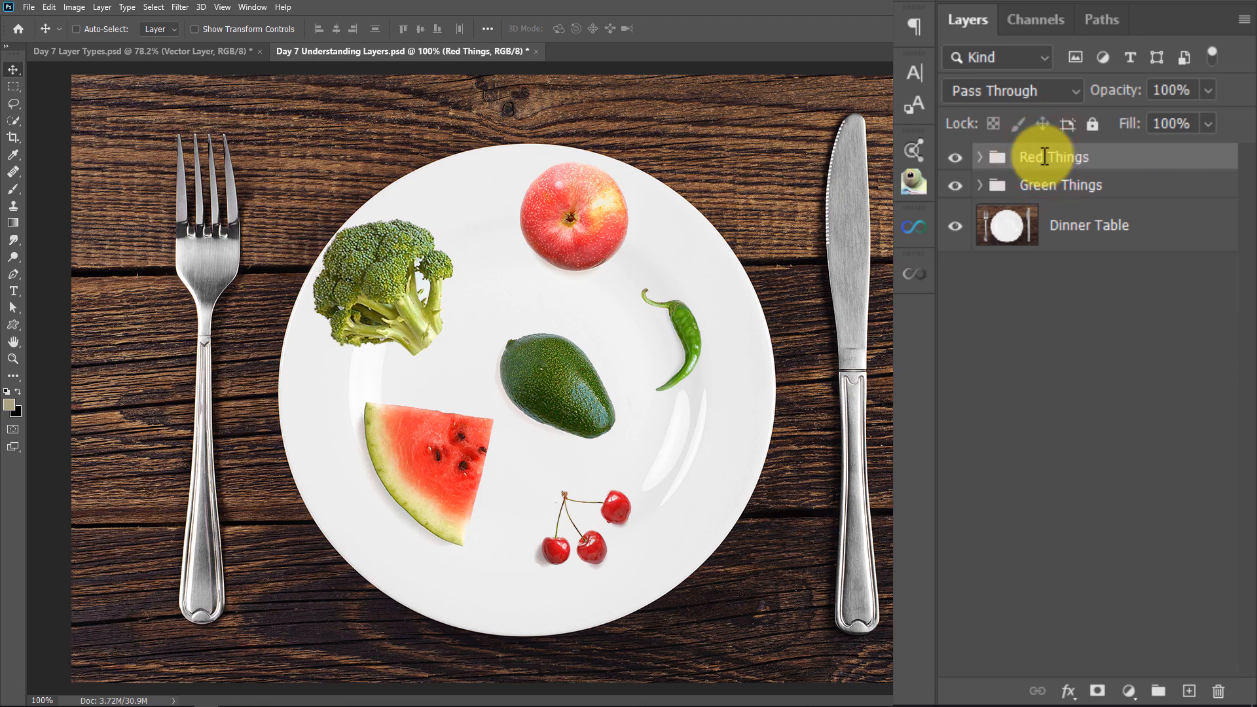
Hide and show the Red Things group, and do the same with the Green Things group
click(957, 158)
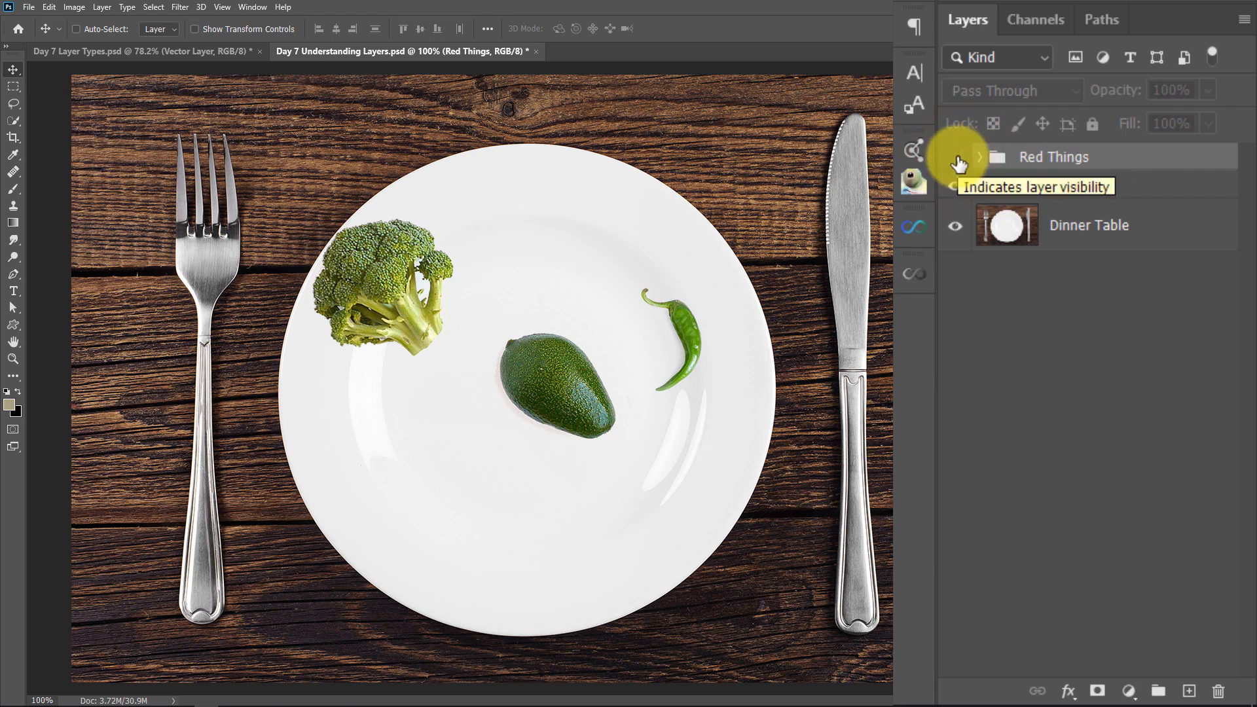
click(955, 157)
click(953, 185)
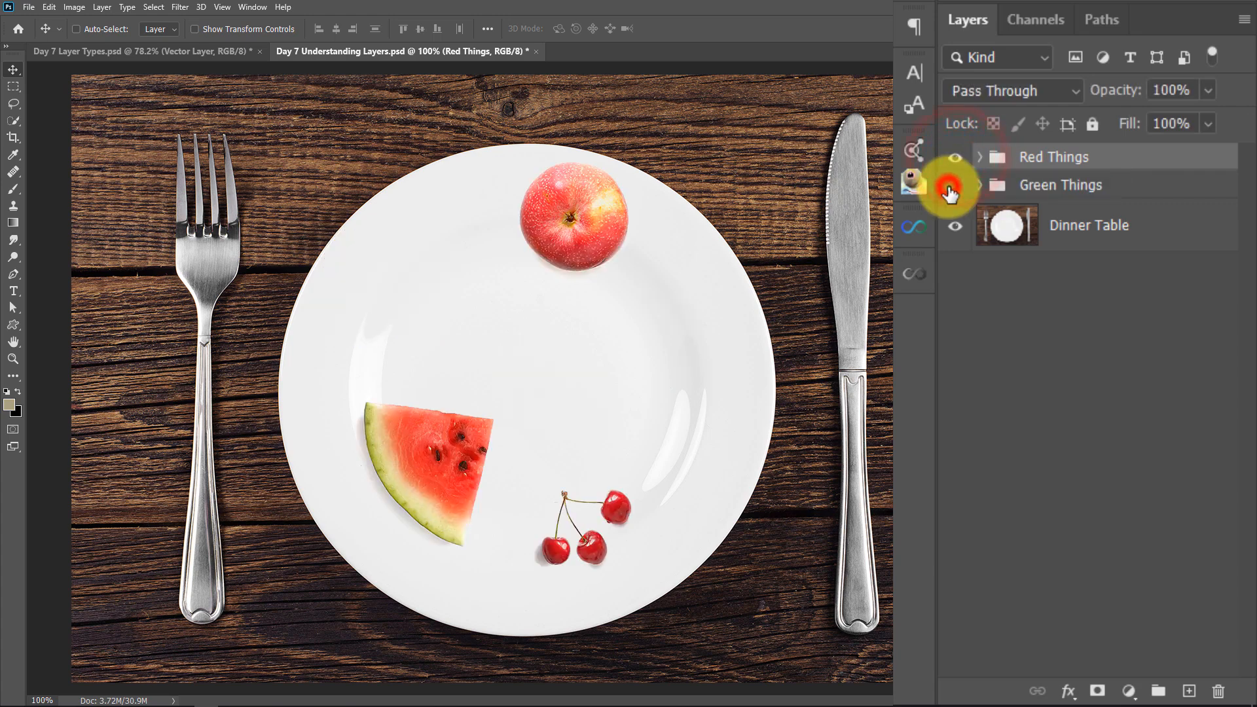
click(954, 186)
click(954, 185)
click(954, 186)
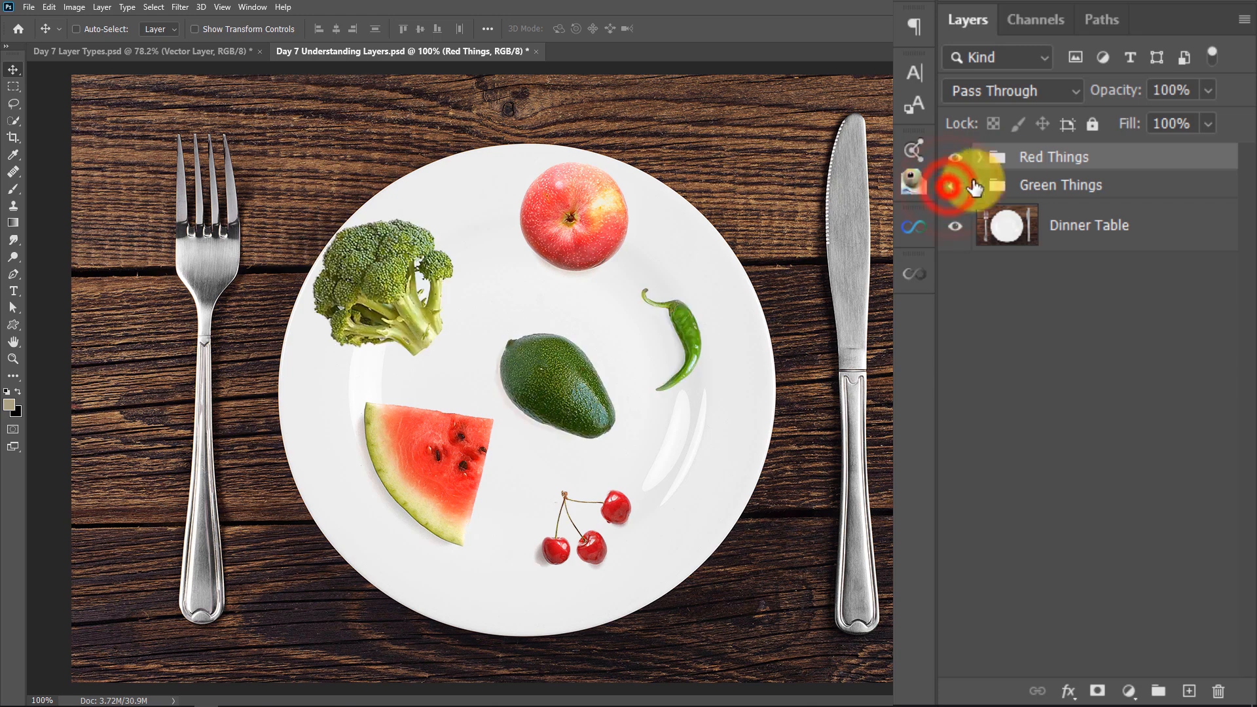
Move the whole Red Things group slightly left, and move only its apple down toward the avocado
click(1030, 159)
mouse_move(442, 482)
mouse_down()
mouse_move(401, 515)
mouse_move(433, 543)
mouse_move(391, 471)
mouse_move(423, 491)
mouse_move(402, 490)
mouse_move(477, 481)
mouse_move(334, 522)
mouse_move(107, 466)
mouse_move(442, 446)
mouse_move(733, 455)
mouse_move(456, 496)
mouse_move(471, 493)
mouse_move(433, 485)
mouse_up()
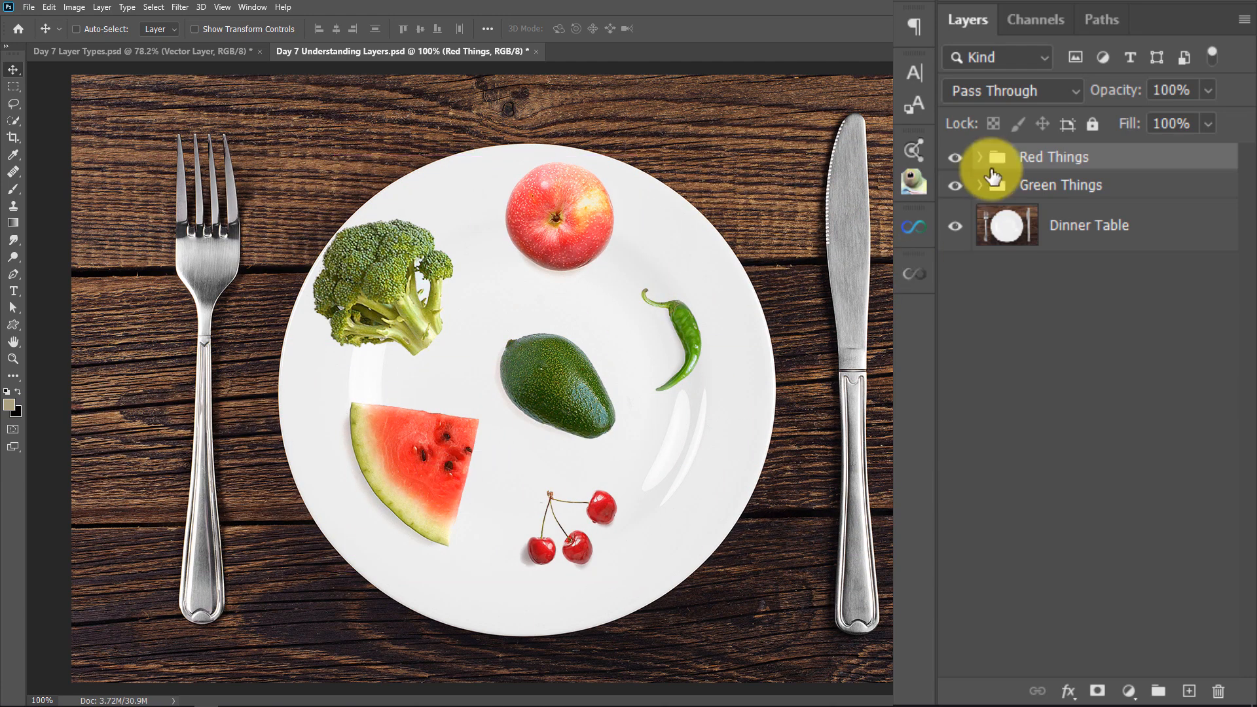
click(981, 160)
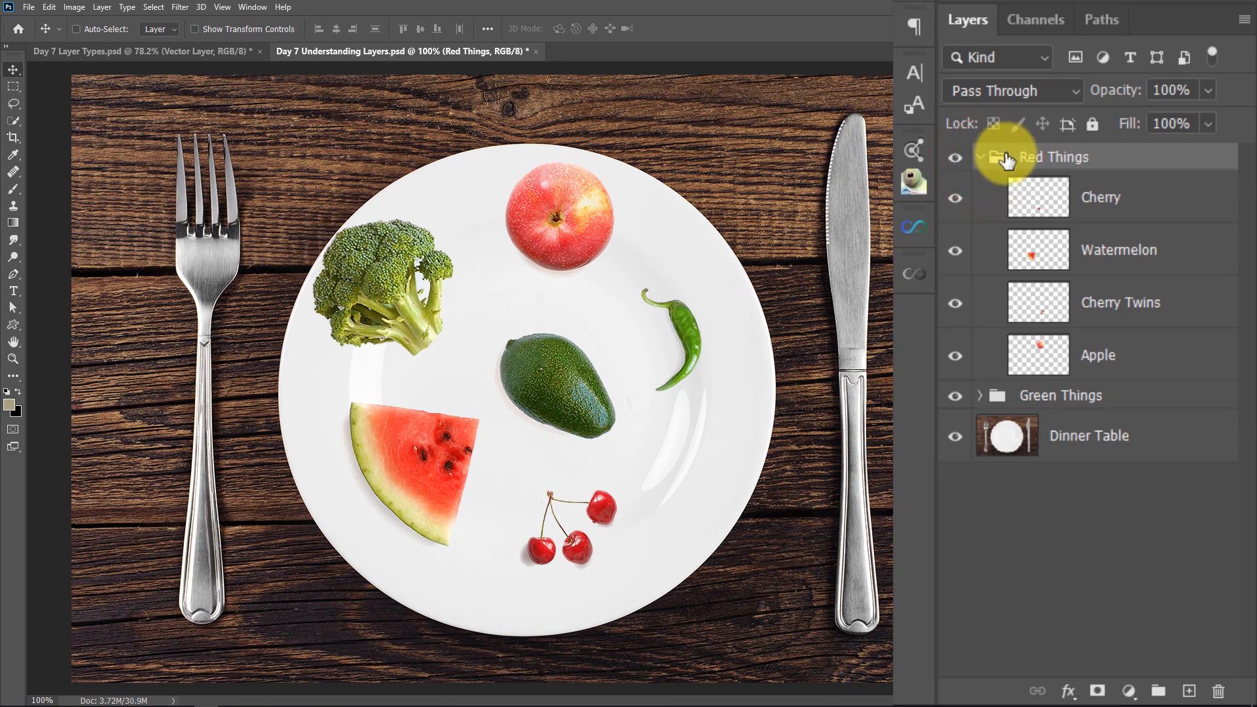
key(ctrl)
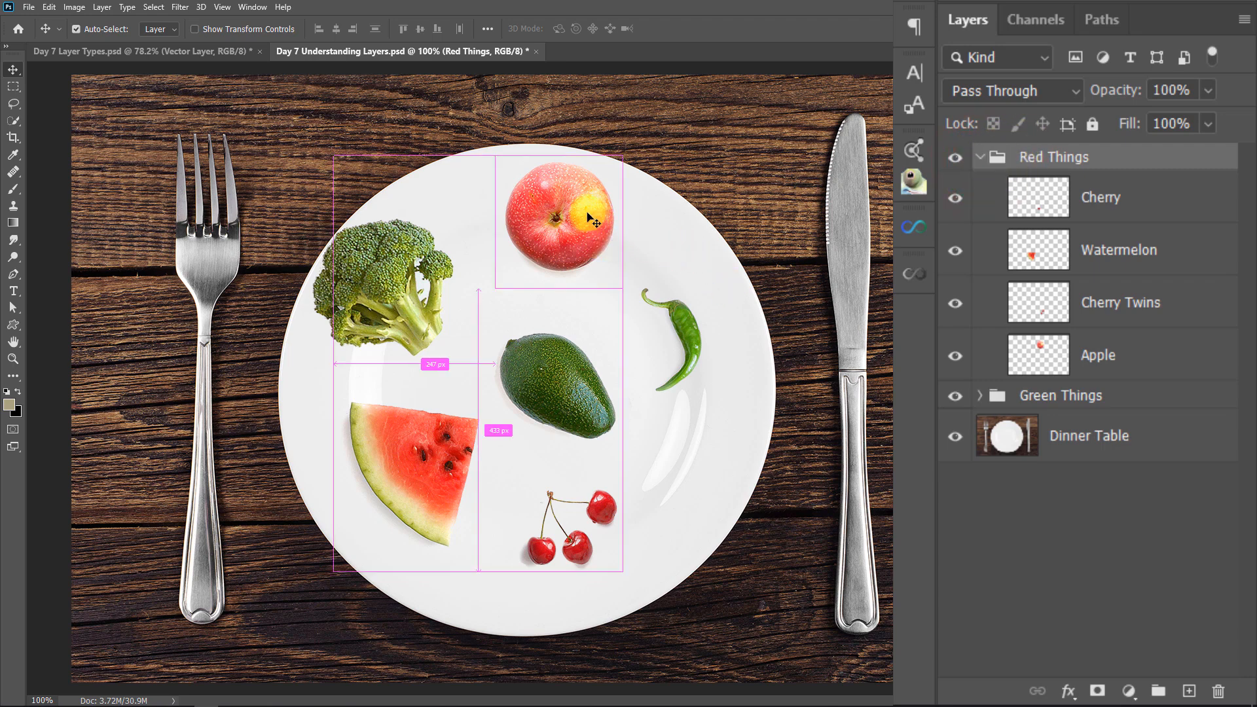
ctrl+click(590, 218)
drag(574, 225, 564, 267)
Move the watermelon slightly right, and move the linked cherries up and slightly left on the plate
ctrl+click(416, 472)
mouse_move(416, 471)
mouse_down()
mouse_move(436, 476)
mouse_move(426, 472)
mouse_up()
ctrl+click(577, 543)
drag(576, 543, 572, 513)
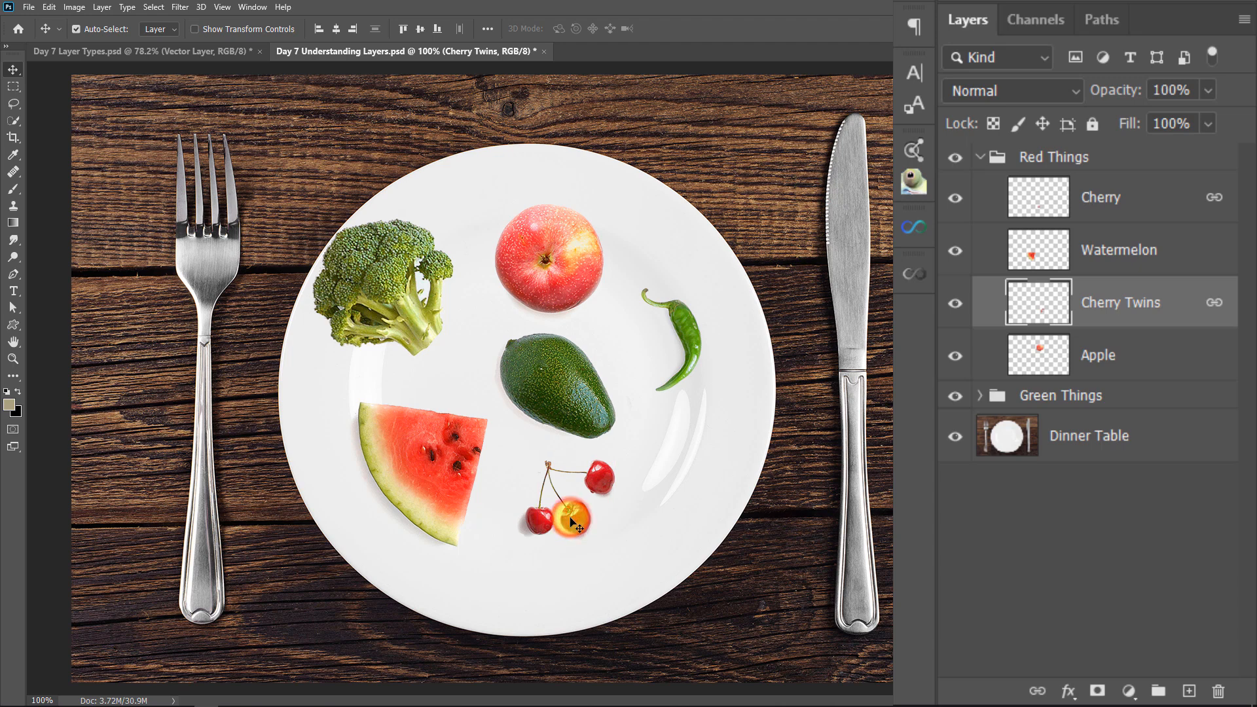
mouse_move(563, 521)
mouse_down()
mouse_move(543, 529)
mouse_move(555, 522)
mouse_up()
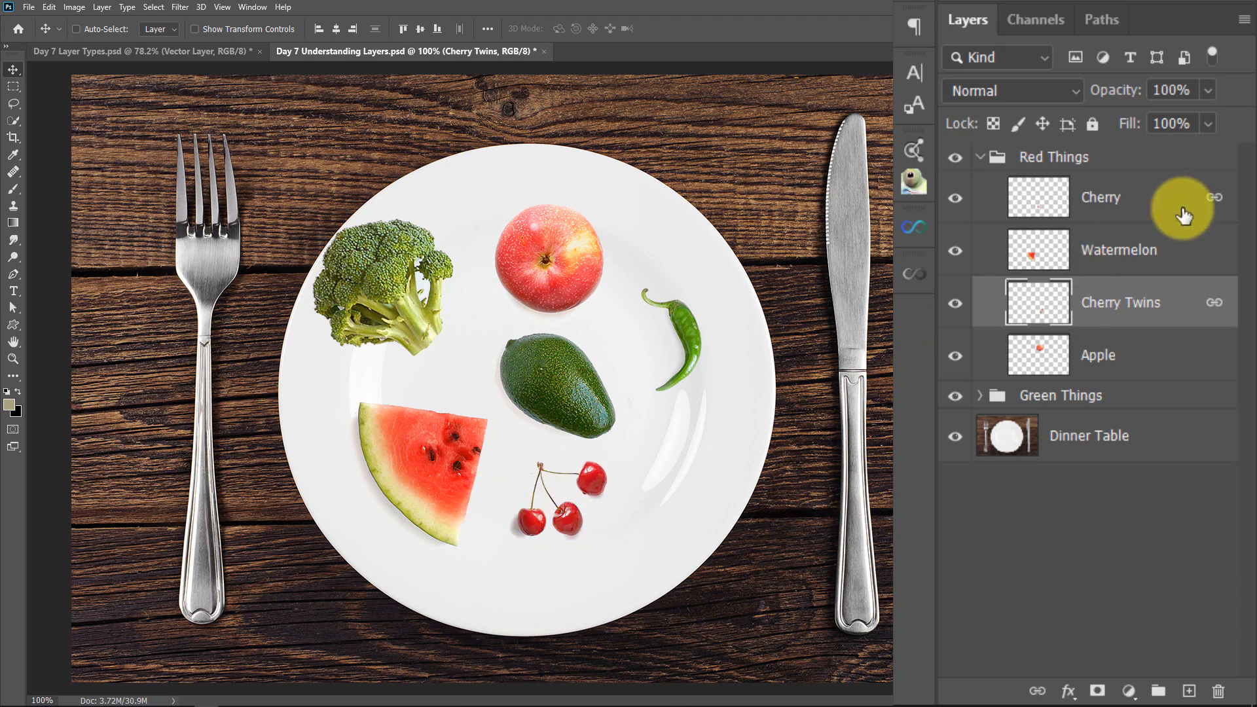
Unlink the Cherry Twins and Cherry layers and move the twin cherries right, away from the single cherry
right_click(1180, 317)
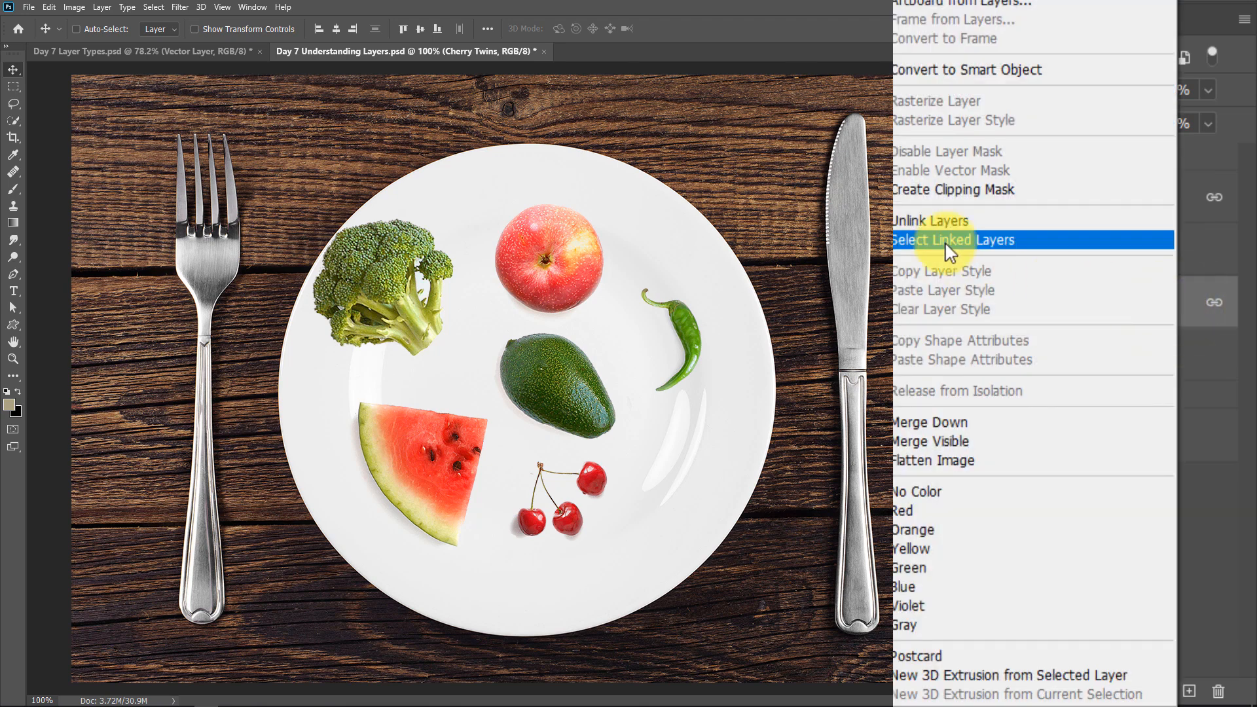
click(936, 221)
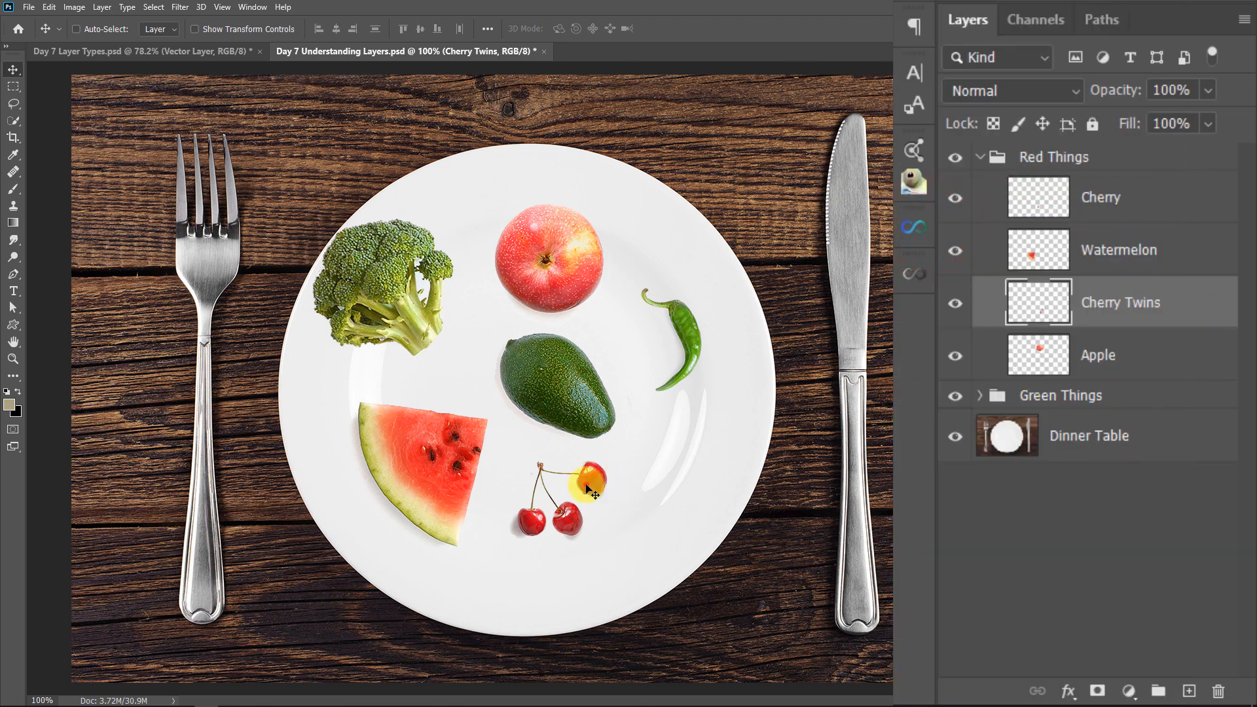
drag(586, 485, 612, 481)
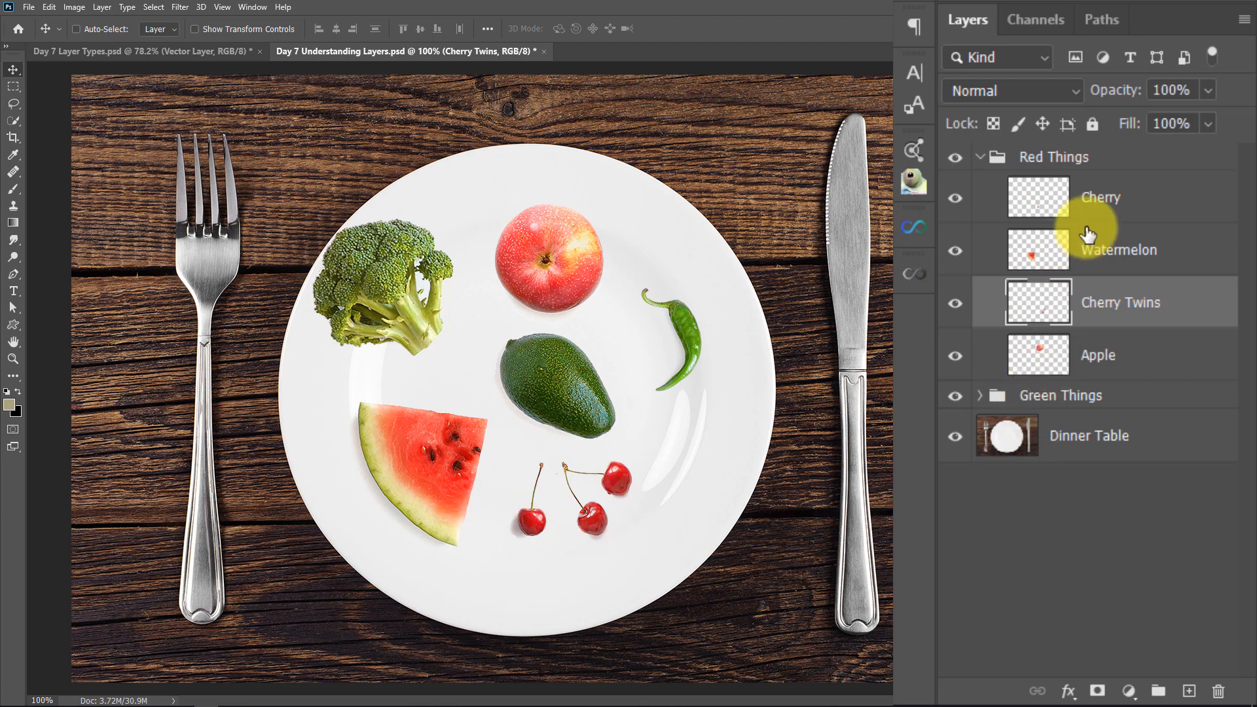
Activate the Brush tool and lock the transparent pixels of the Apple layer
key(b)
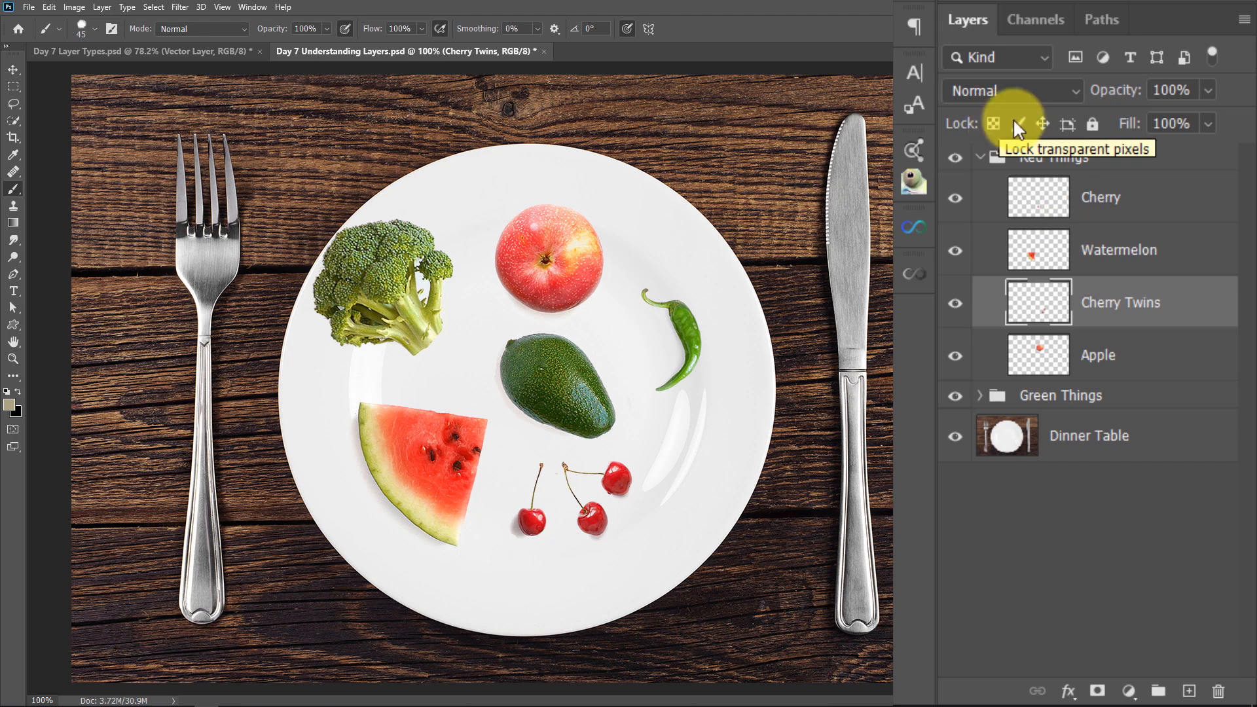
click(1042, 357)
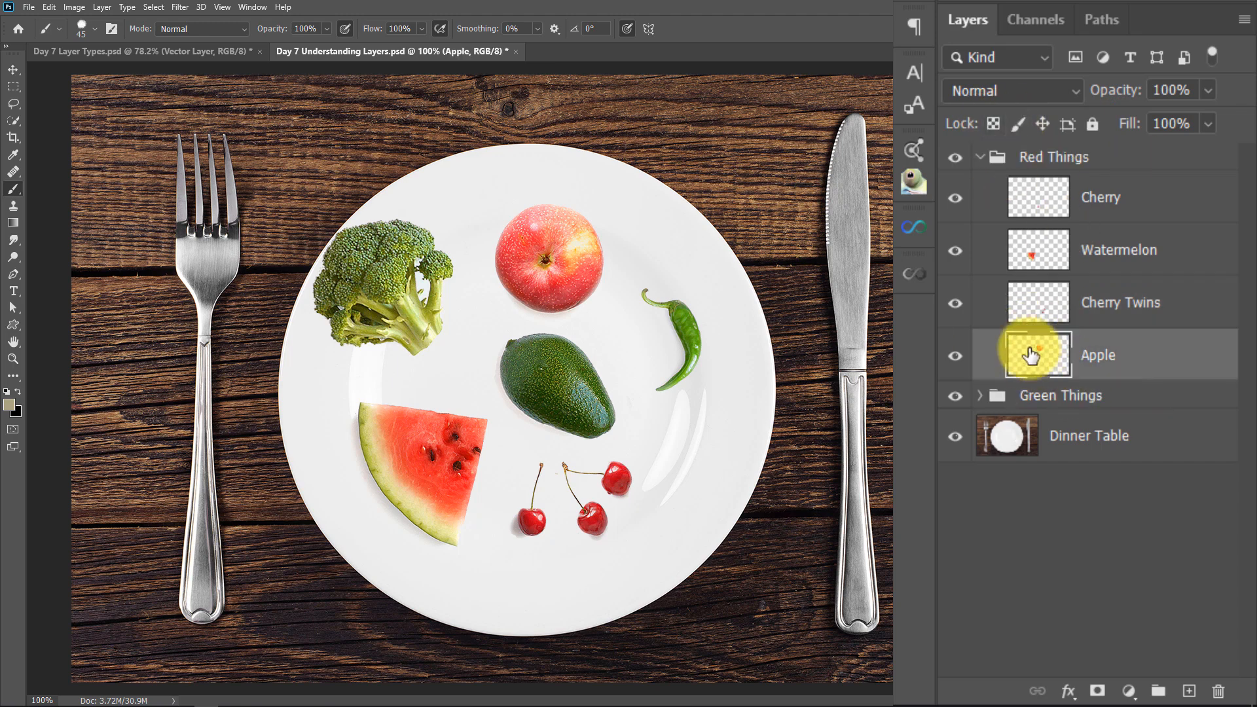
click(992, 124)
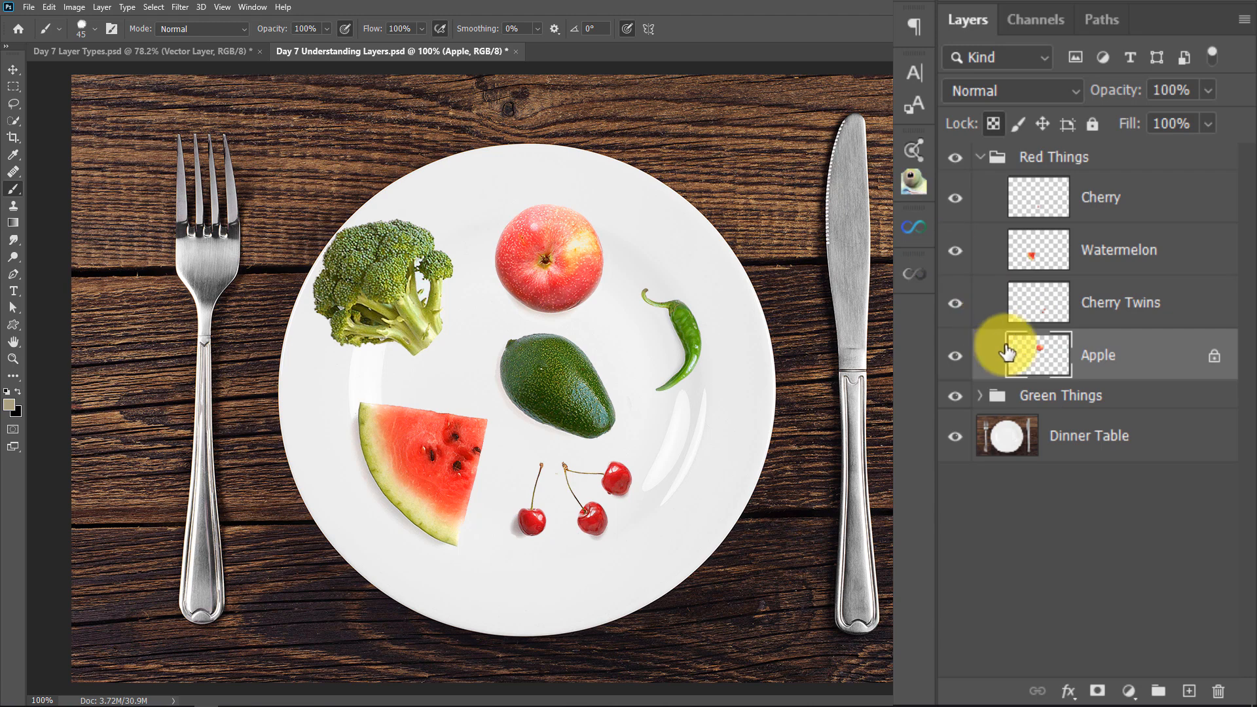
Hide the Green Things group and the Dinner Table, Cherry Twins, Watermelon and Cherry layers, leaving only the Apple layer visible
click(954, 396)
click(952, 434)
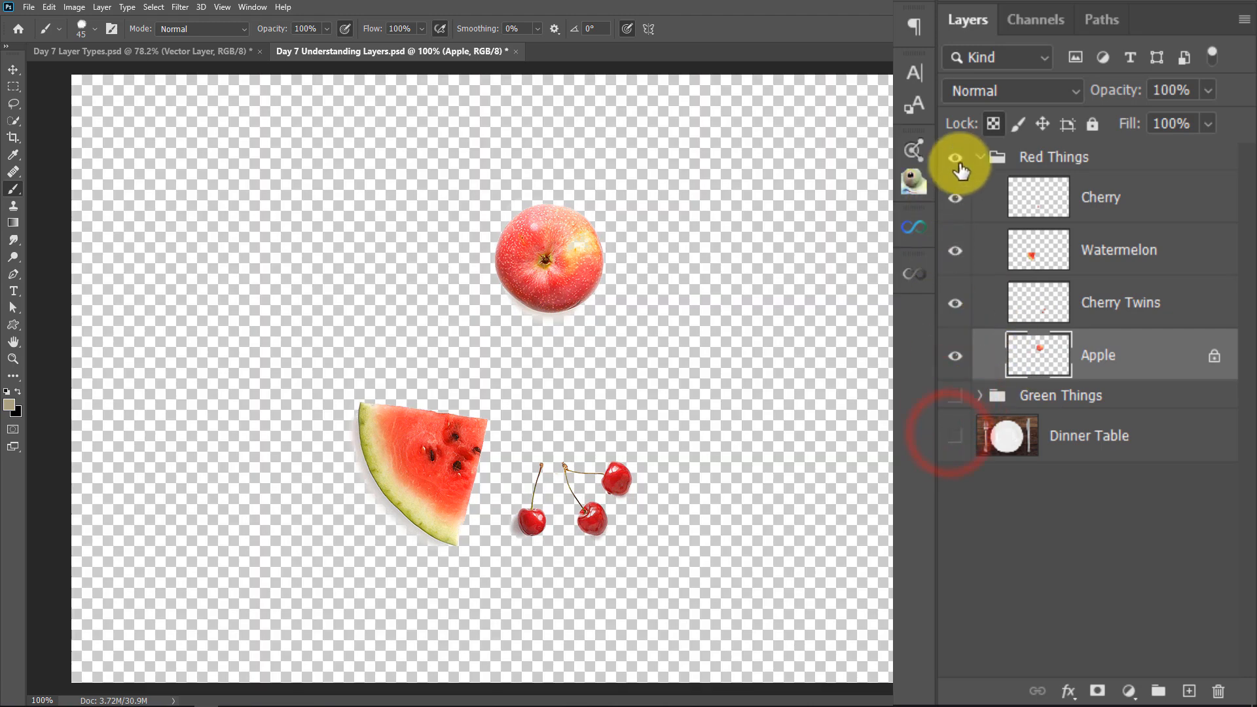
click(956, 303)
click(955, 251)
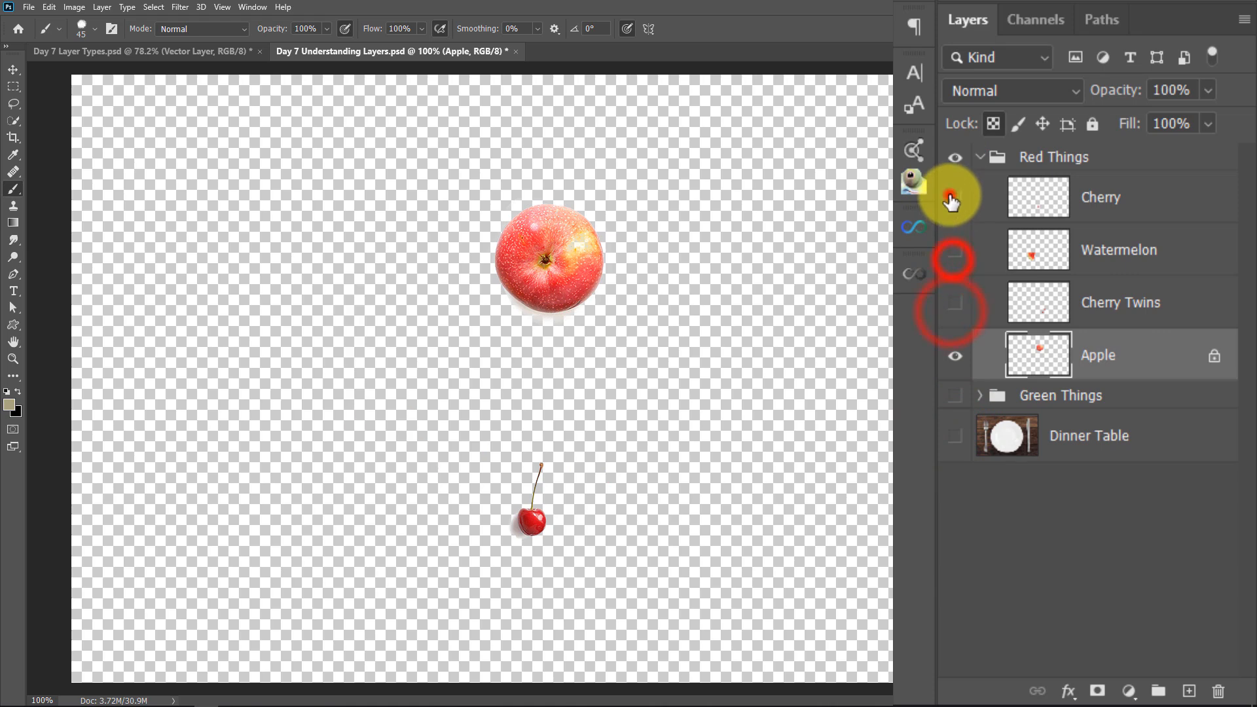
click(954, 198)
click(1038, 366)
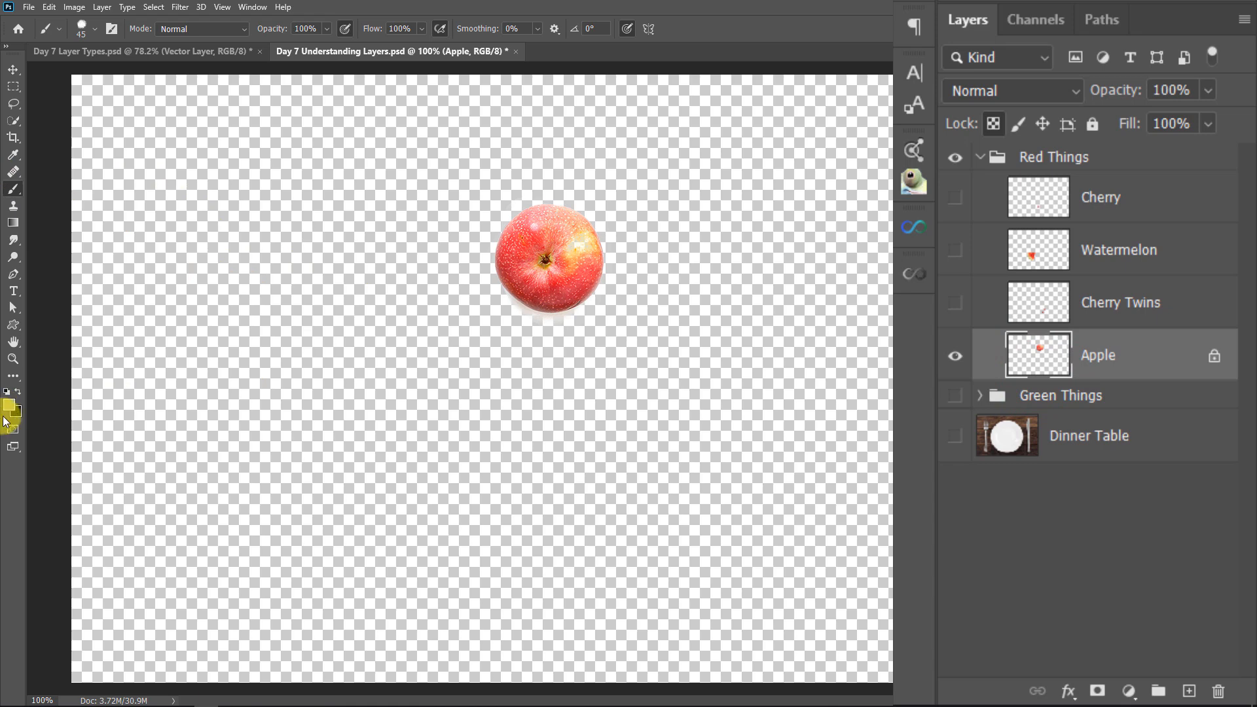
Paint across the apple in black with a 250-pixel brush while its transparent pixels are locked, and undo the stroke
click(19, 392)
key(])
key(])
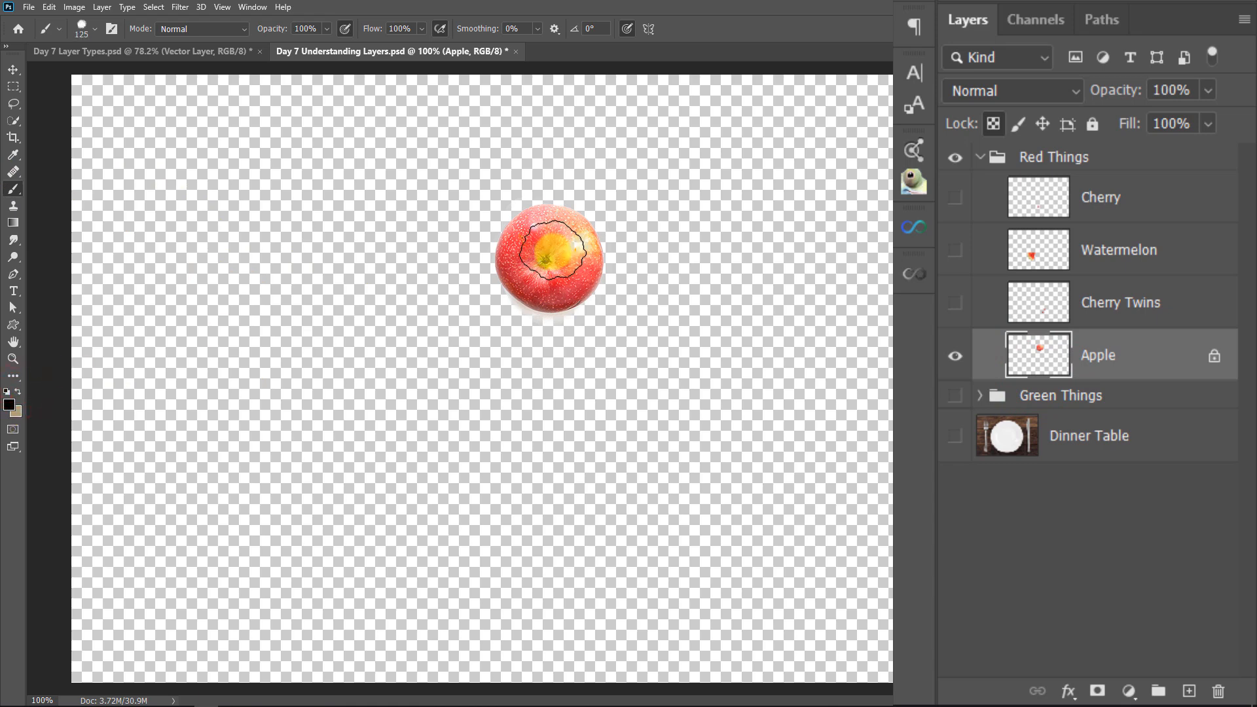
key(])
key(])
key(])
key(])
mouse_move(283, 286)
mouse_down()
mouse_move(443, 242)
mouse_move(236, 265)
mouse_move(487, 253)
mouse_move(422, 274)
mouse_move(505, 219)
mouse_move(374, 279)
mouse_up()
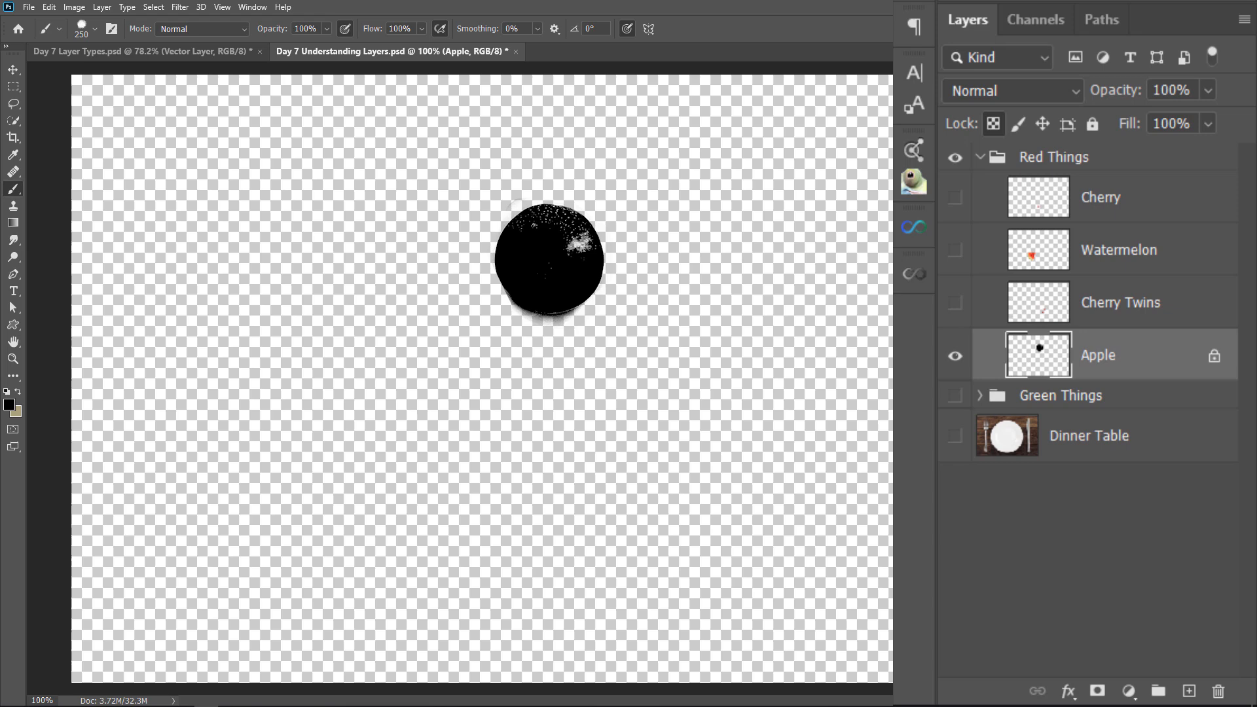
key(ctrl+z)
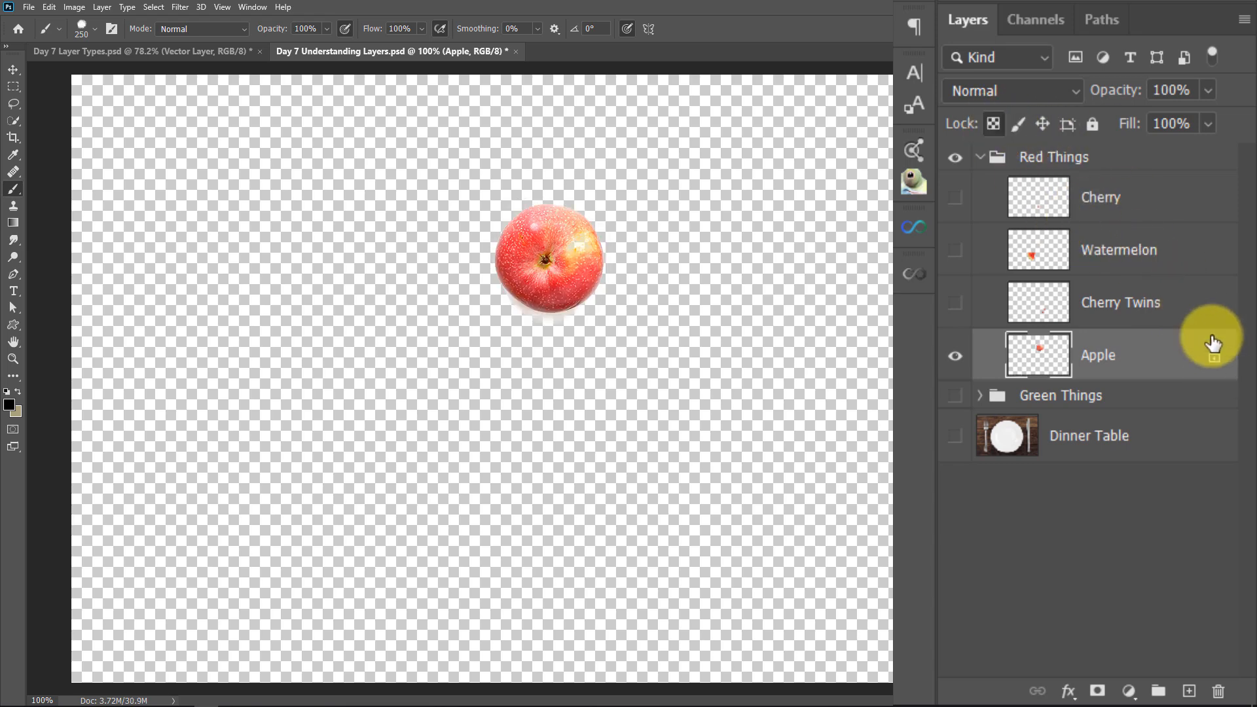
Unlock the Apple layer's transparent pixels, and test it with a wide black stroke across the canvas that is undone
click(993, 123)
click(995, 124)
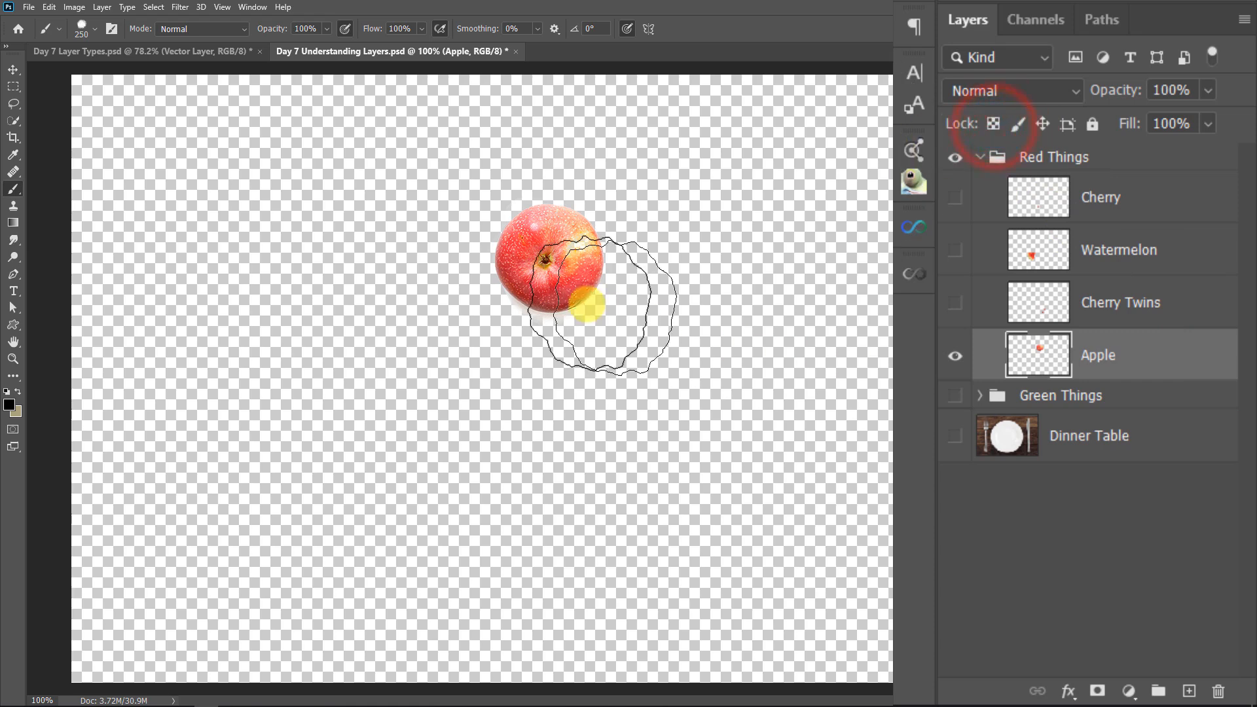
mouse_move(335, 368)
mouse_down()
mouse_move(721, 244)
mouse_move(386, 319)
mouse_move(556, 247)
mouse_up()
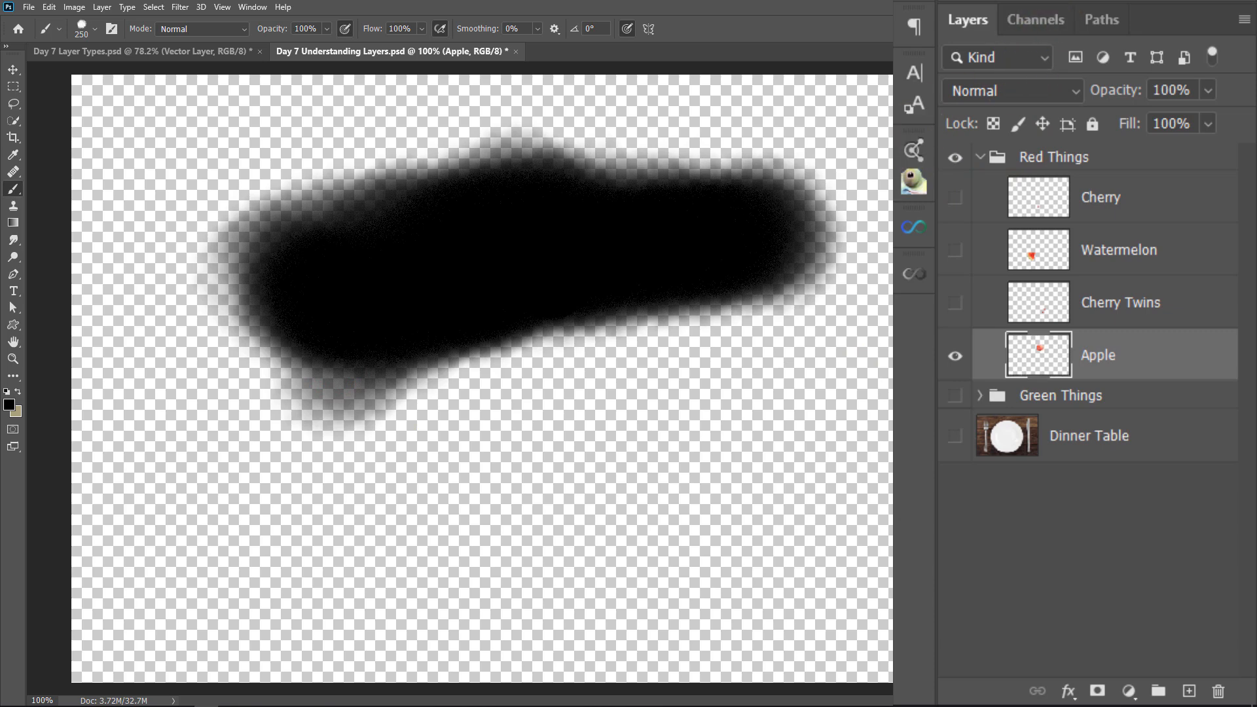
key(ctrl+z)
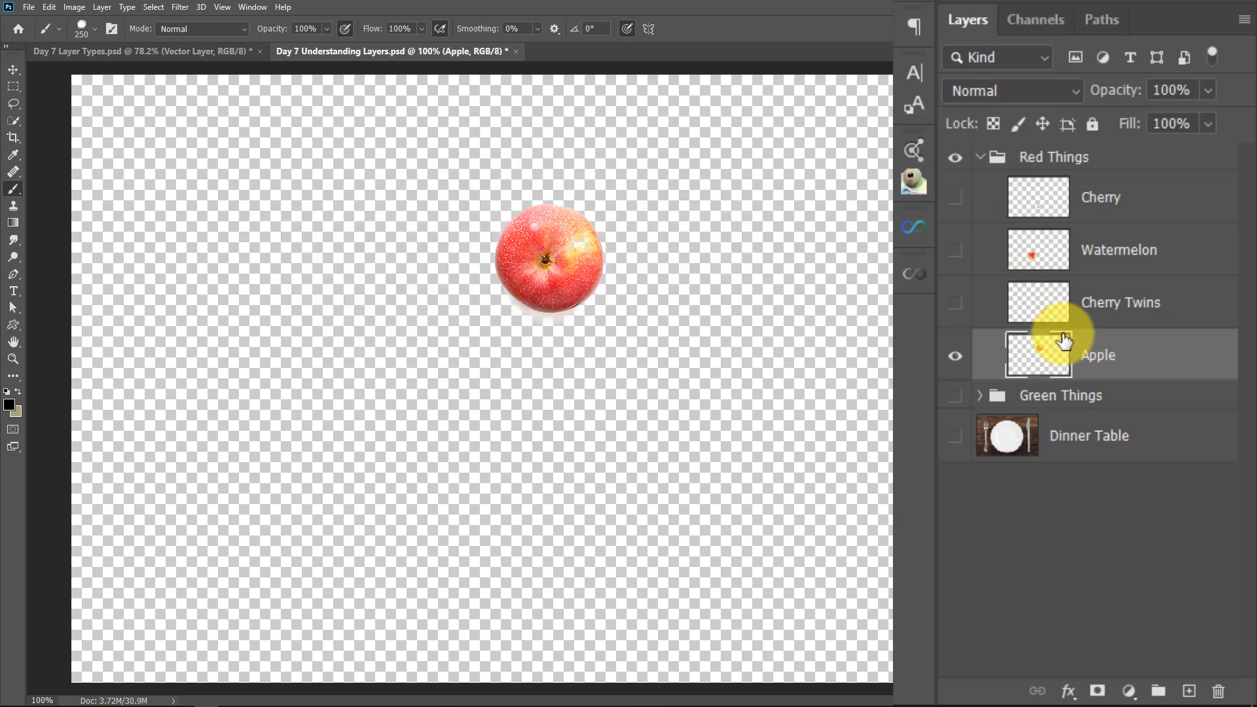
Lock the image pixels of the Apple layer and try to paint on it with the Brush tool
click(1017, 122)
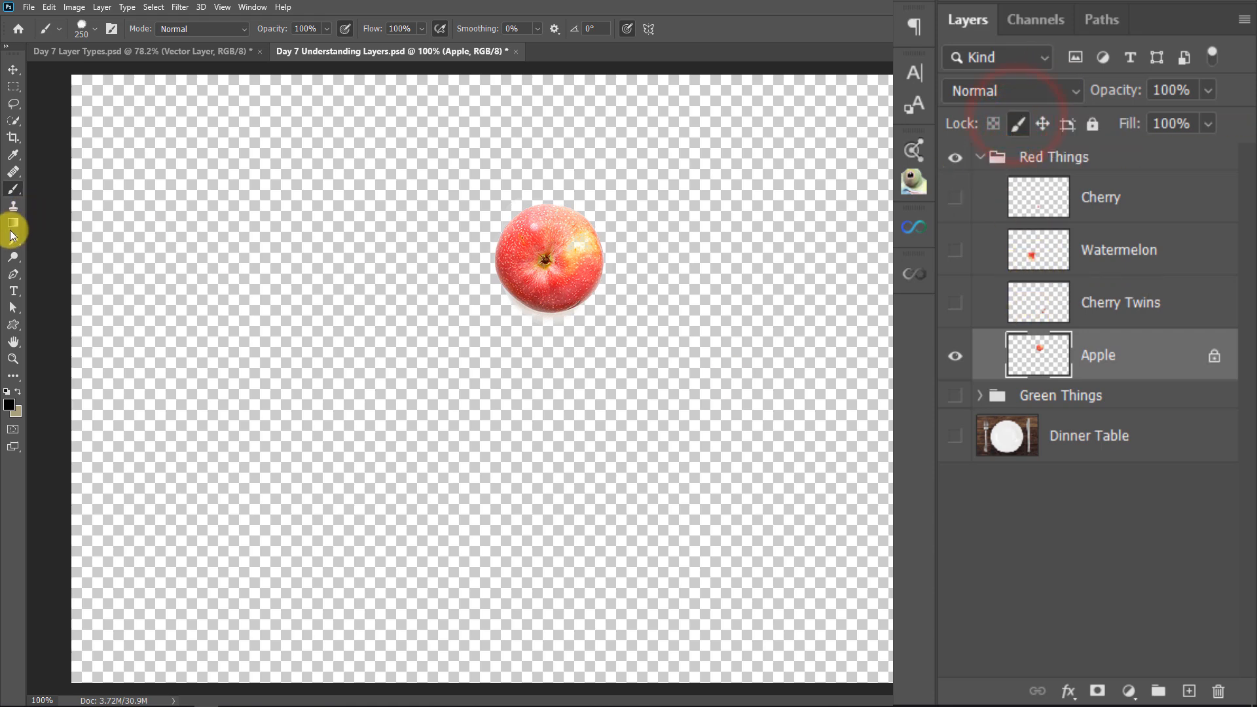
click(14, 191)
click(404, 256)
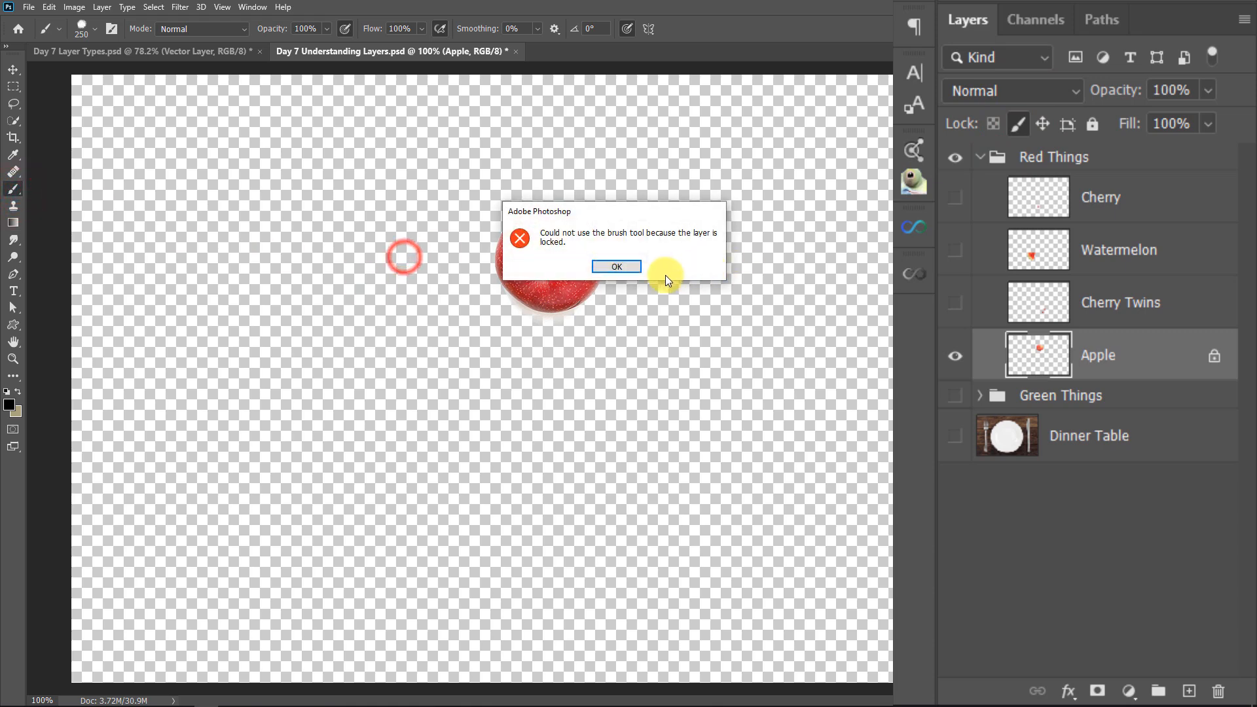
click(632, 272)
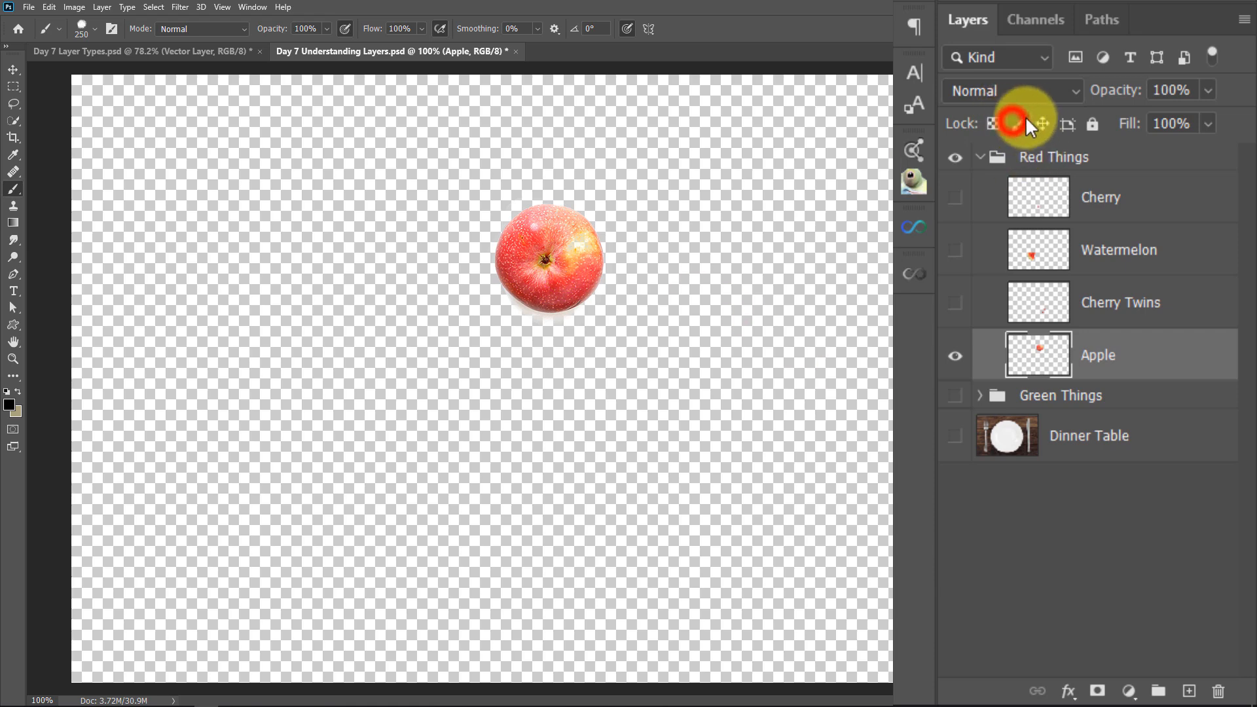
Lock only the position of the Apple layer and paint a wide black stroke over the apple
click(1043, 124)
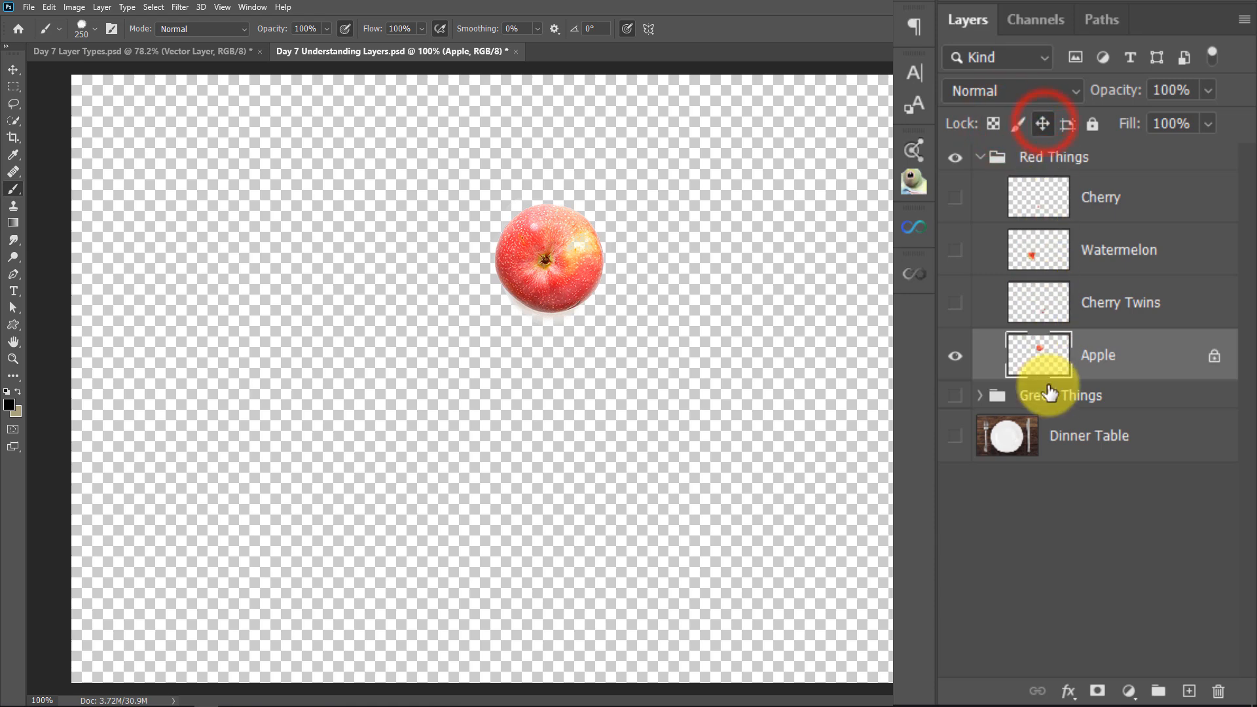
mouse_move(455, 266)
mouse_down()
mouse_move(454, 300)
mouse_move(599, 350)
mouse_move(531, 300)
mouse_up()
Try to move the painted Apple layer with the Move tool, and undo the black stroke
key(v)
mouse_move(548, 255)
mouse_down()
mouse_move(401, 485)
mouse_move(508, 318)
mouse_move(570, 263)
mouse_up()
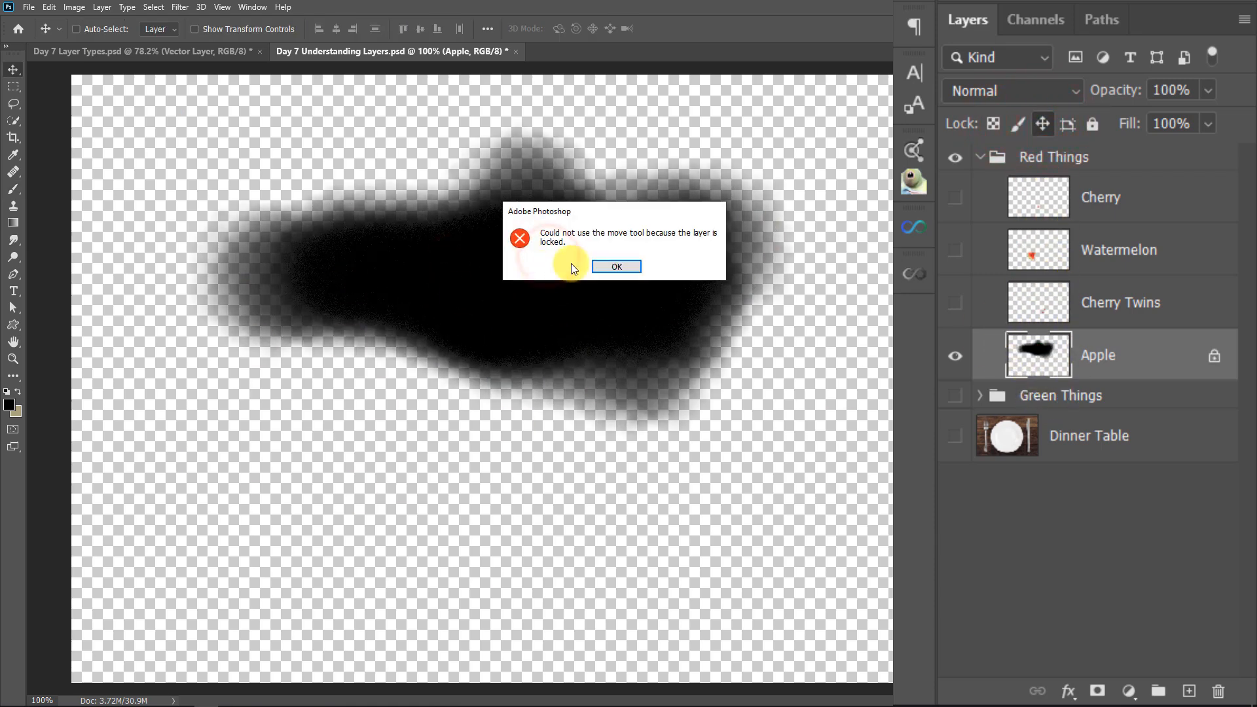
click(610, 266)
key(ctrl+z)
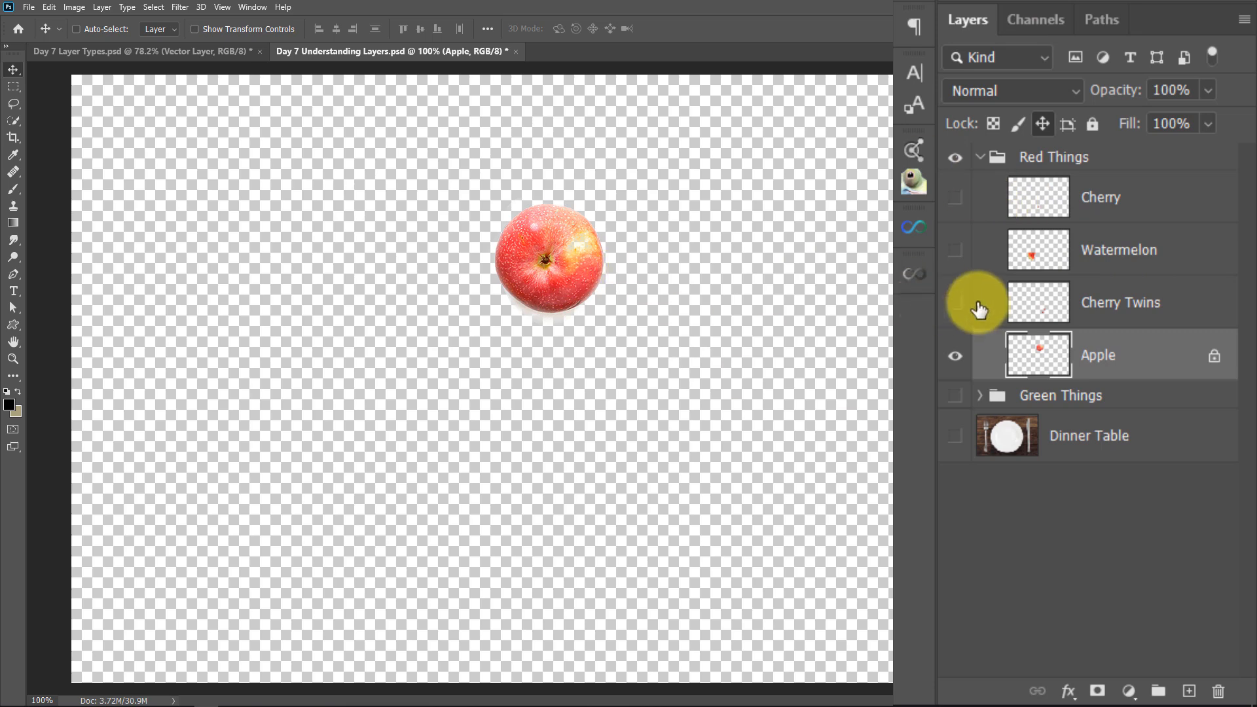
Show the Cherry Twins, Watermelon, Cherry and Dinner Table layers and the Green Things group again
click(955, 303)
click(956, 250)
click(955, 197)
click(955, 395)
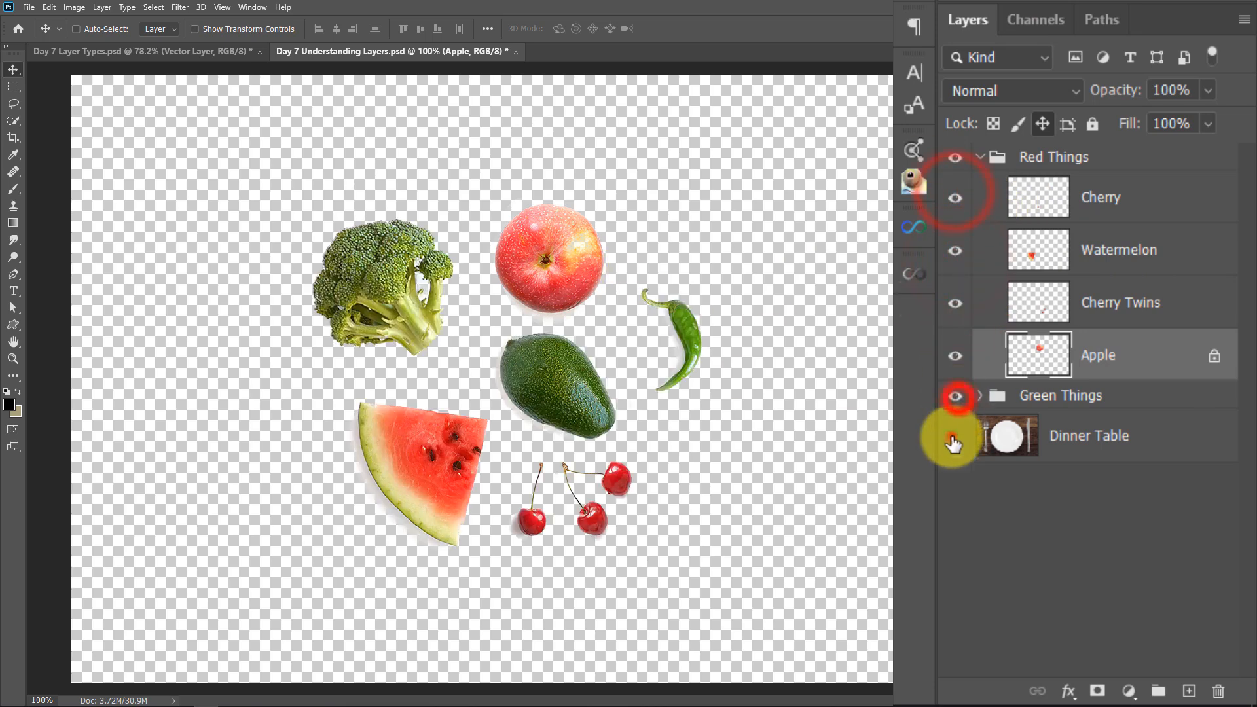
click(954, 436)
Try to move the apple on the plate while its position is locked, and remove the Apple layer's lock
click(548, 265)
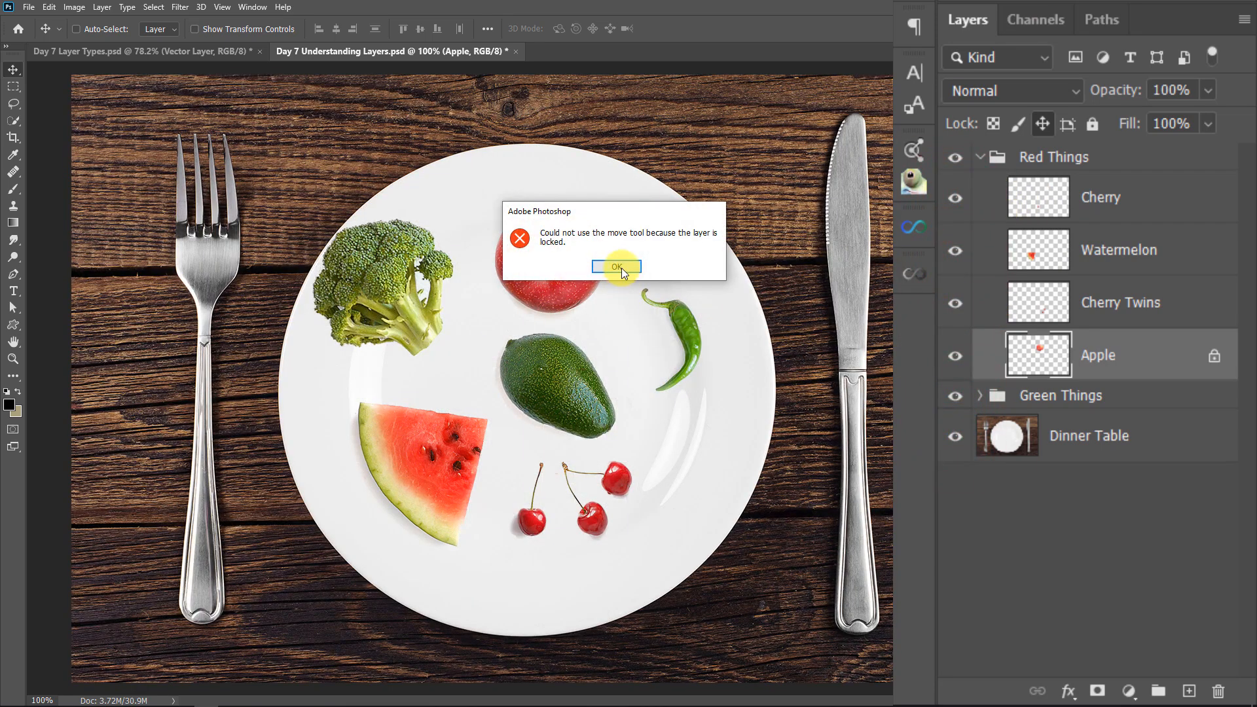
click(616, 267)
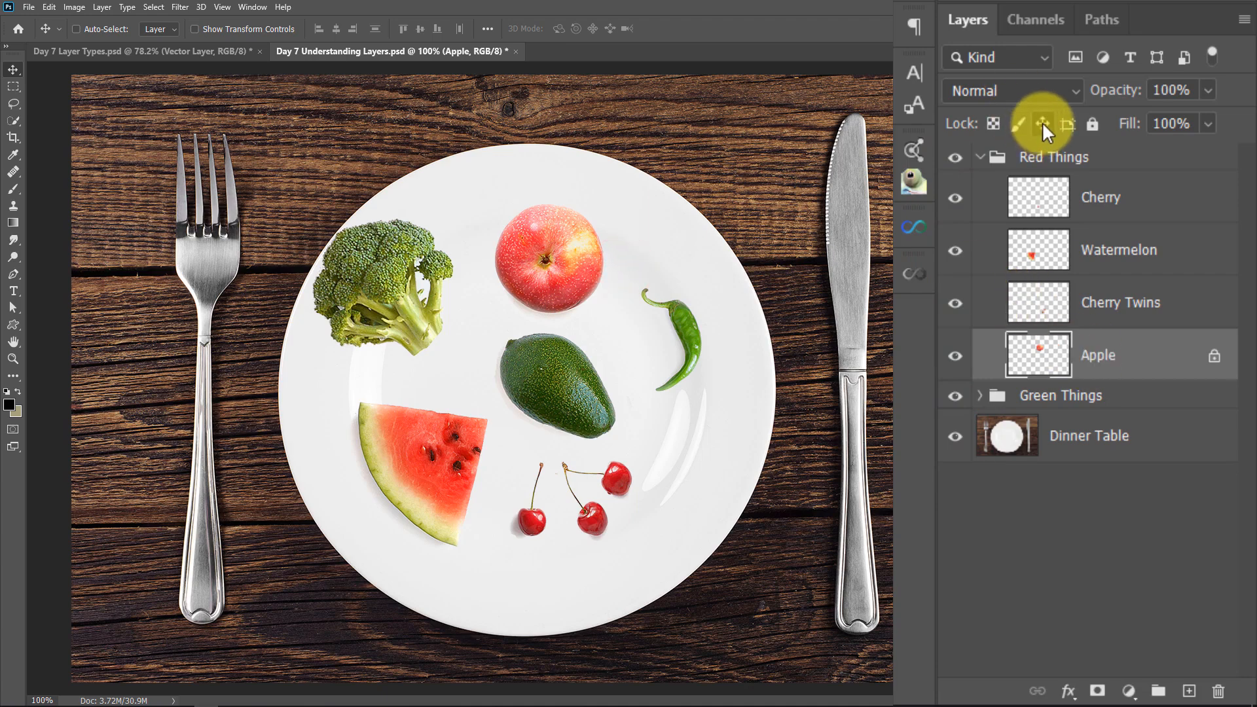
click(393, 304)
click(616, 266)
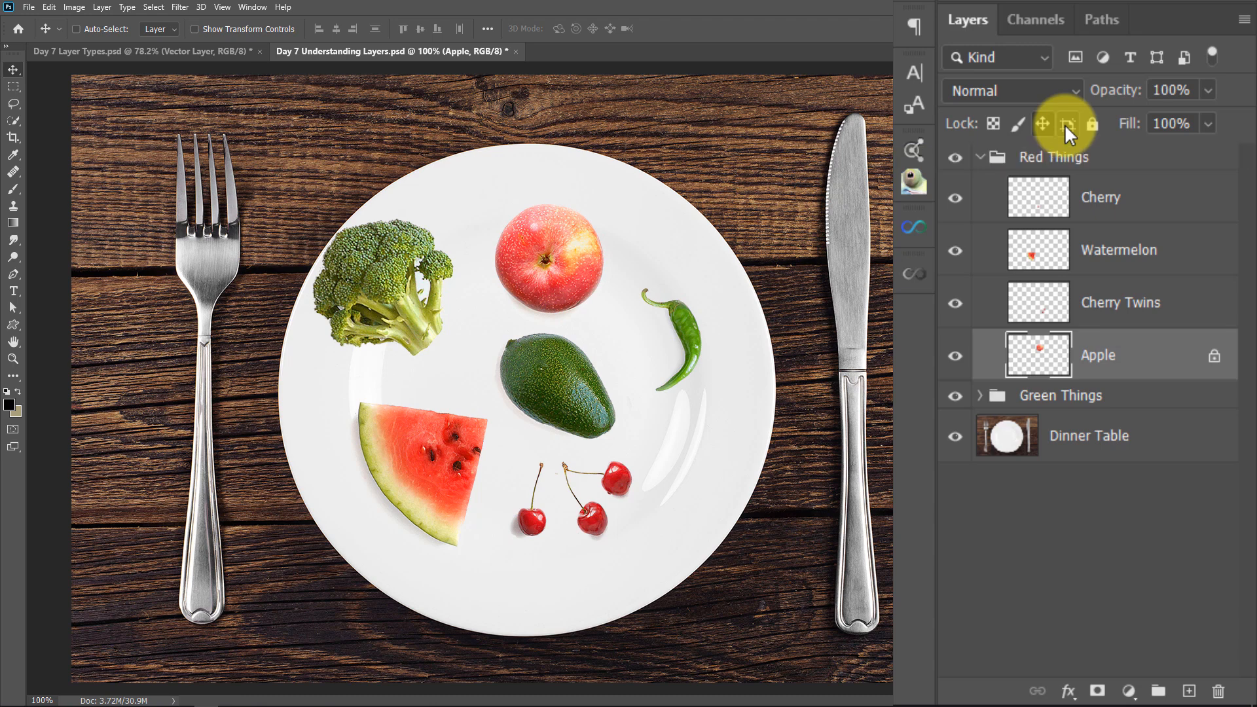
click(1212, 356)
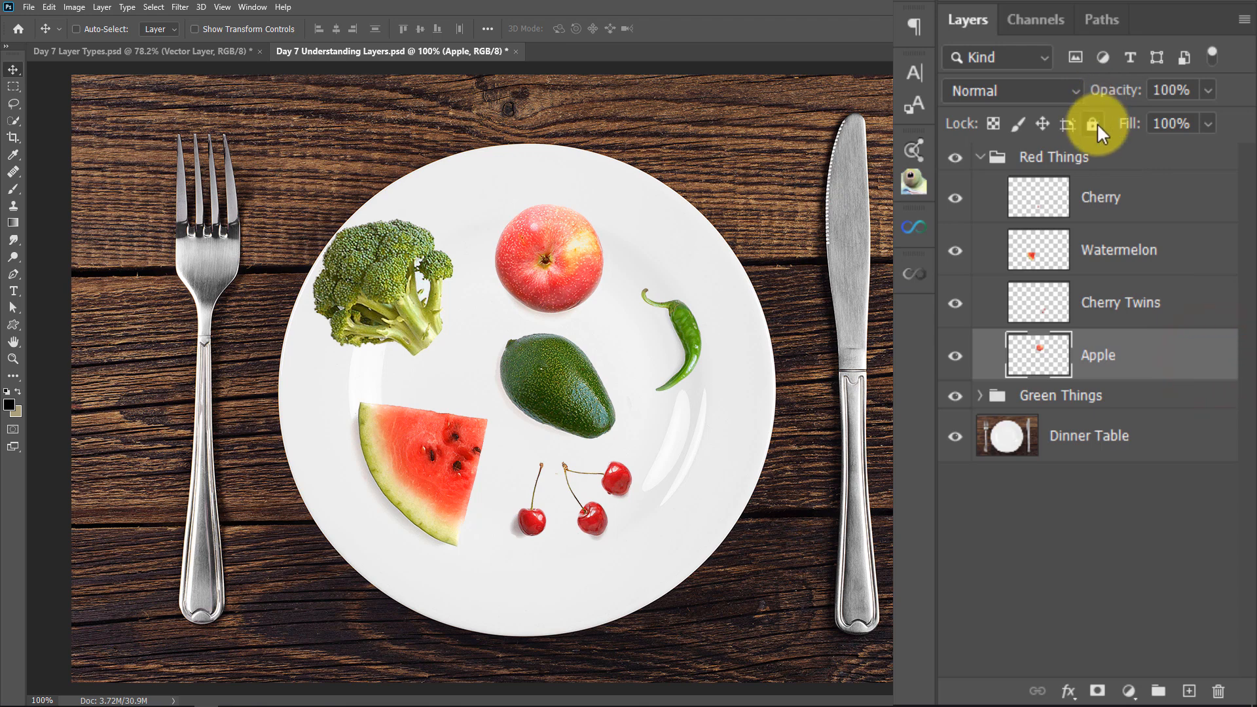
Lock everything on the Apple layer to test moving and painting it, and unlock the layer
click(1095, 124)
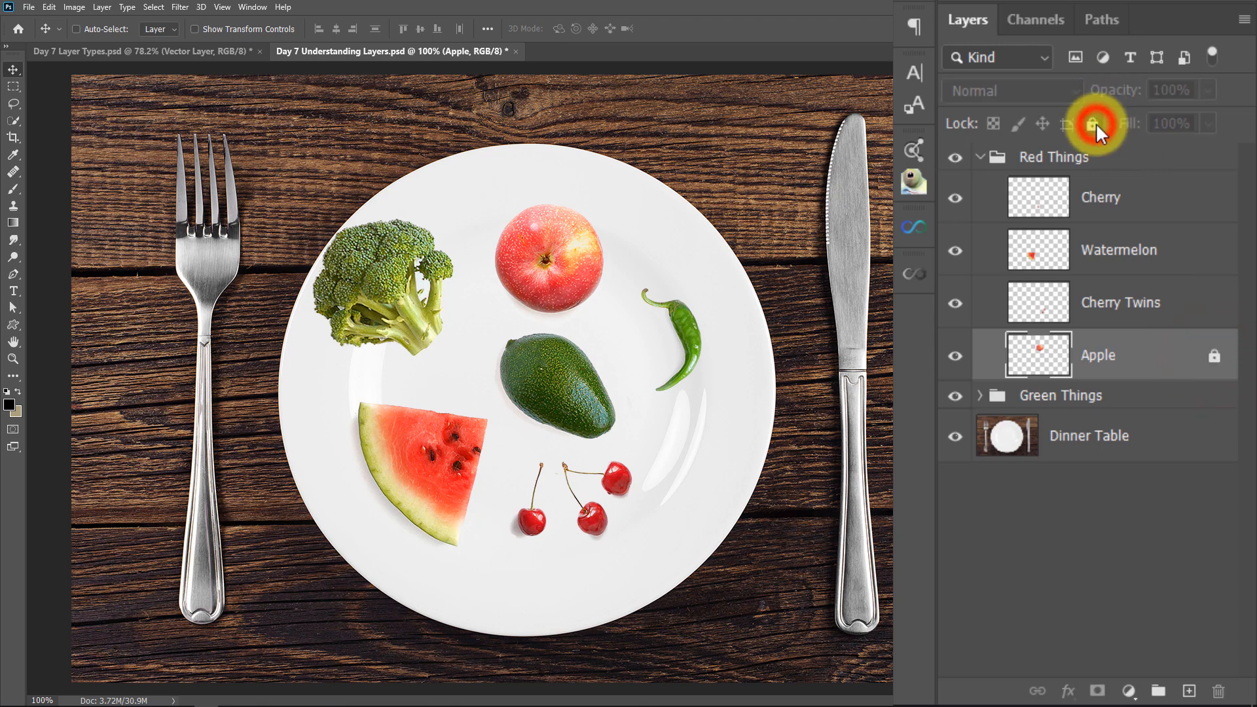
click(546, 248)
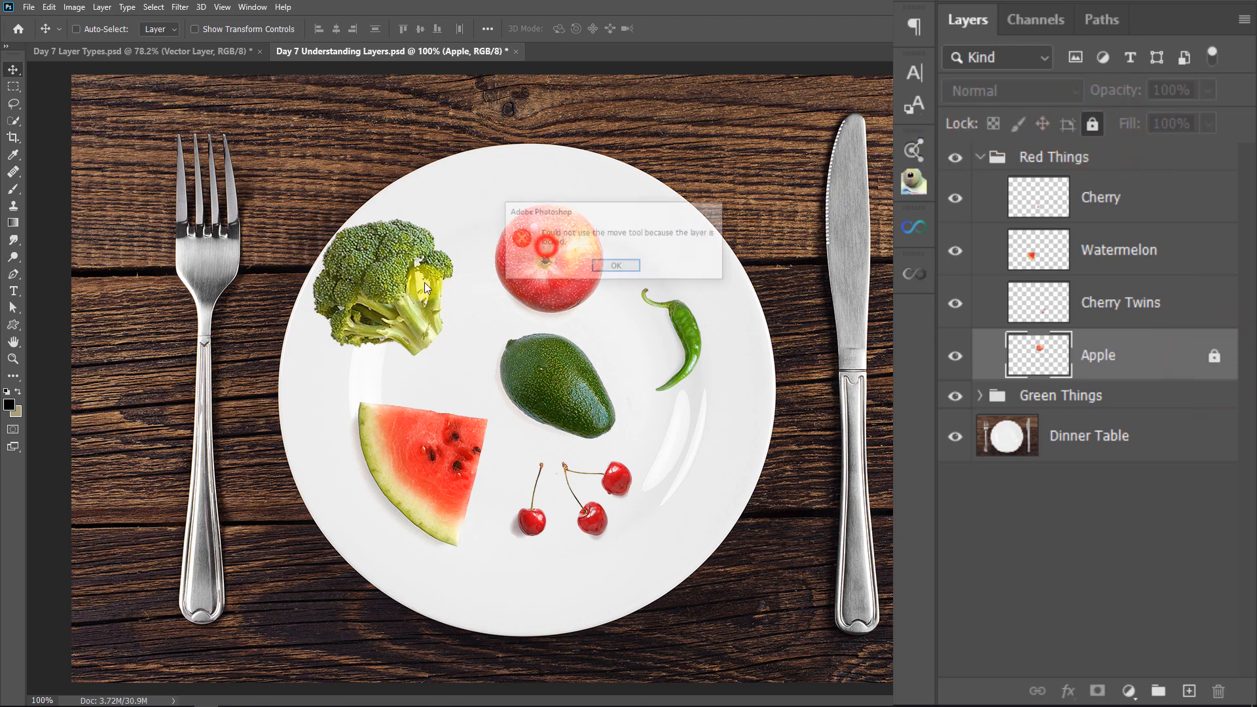
click(626, 268)
key(b)
click(490, 259)
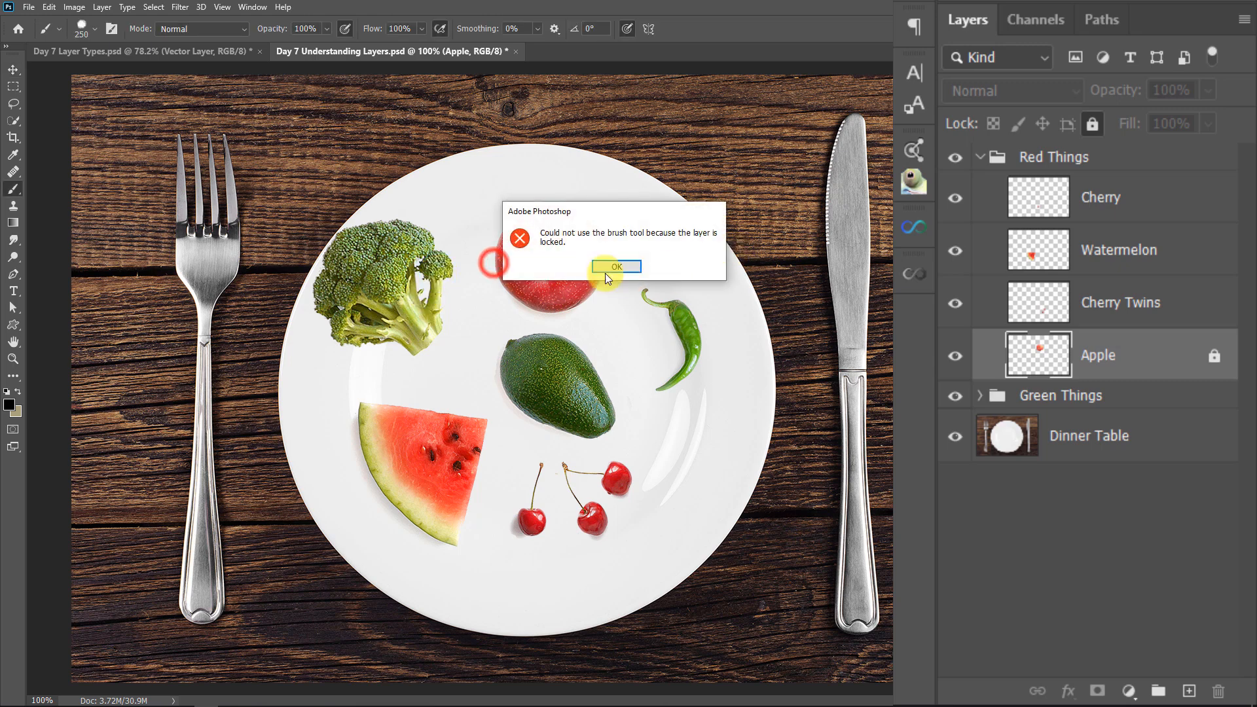
click(609, 264)
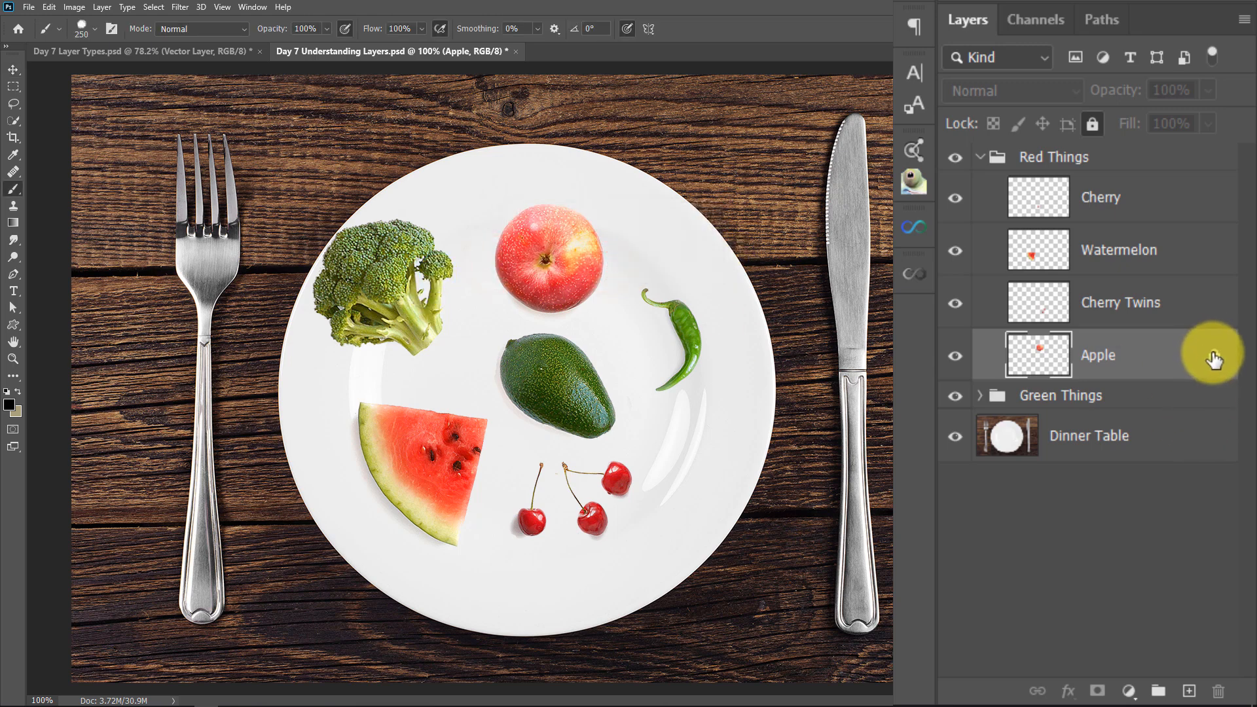
click(1213, 357)
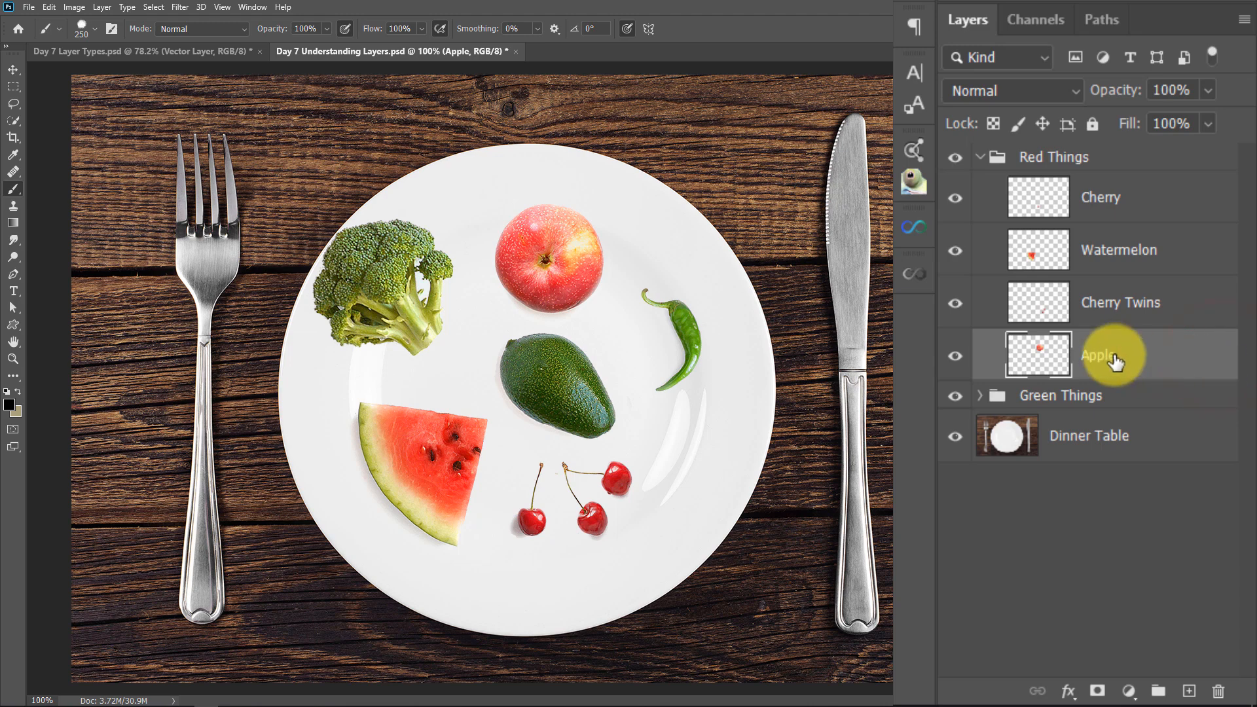
Select the Dinner Table background layer and lock it completely
click(1089, 453)
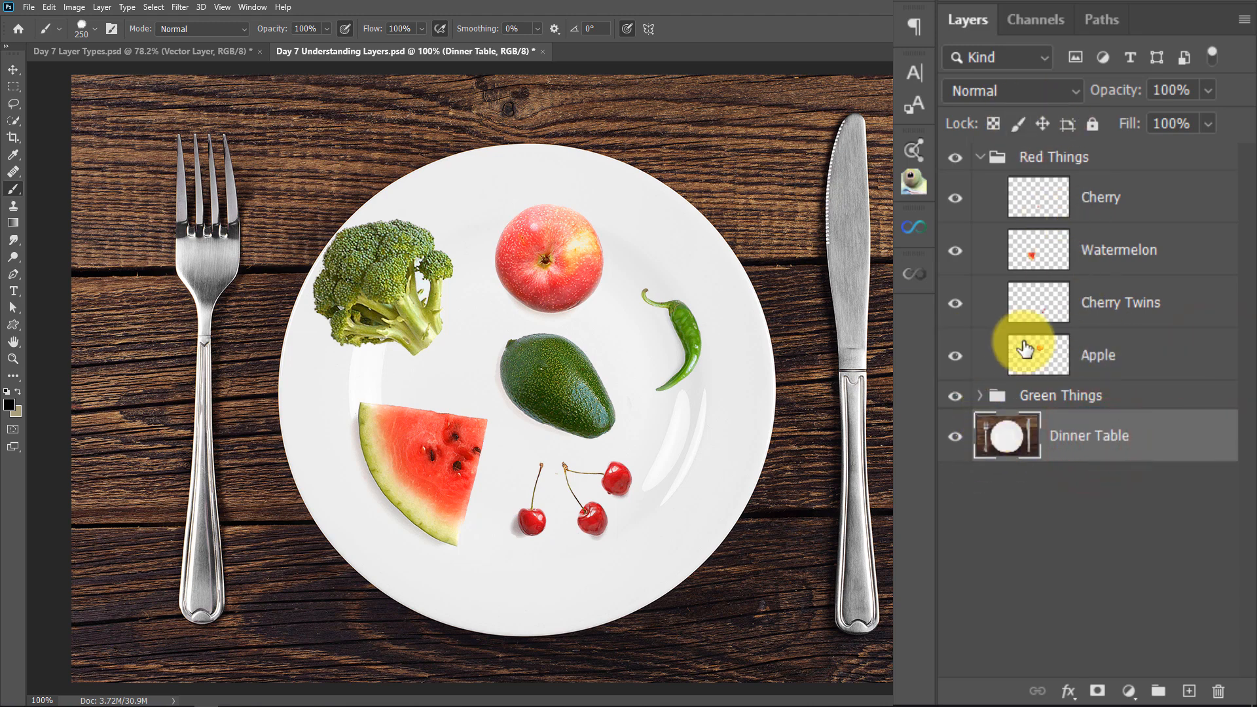
click(1090, 123)
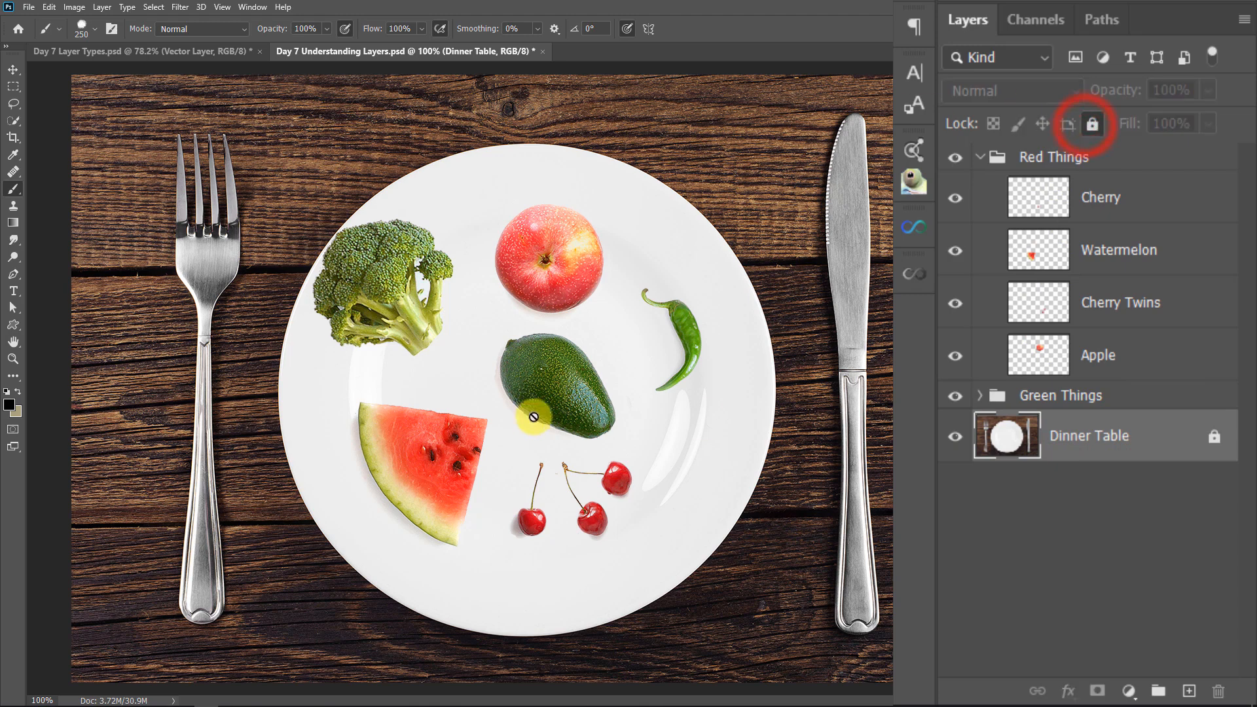